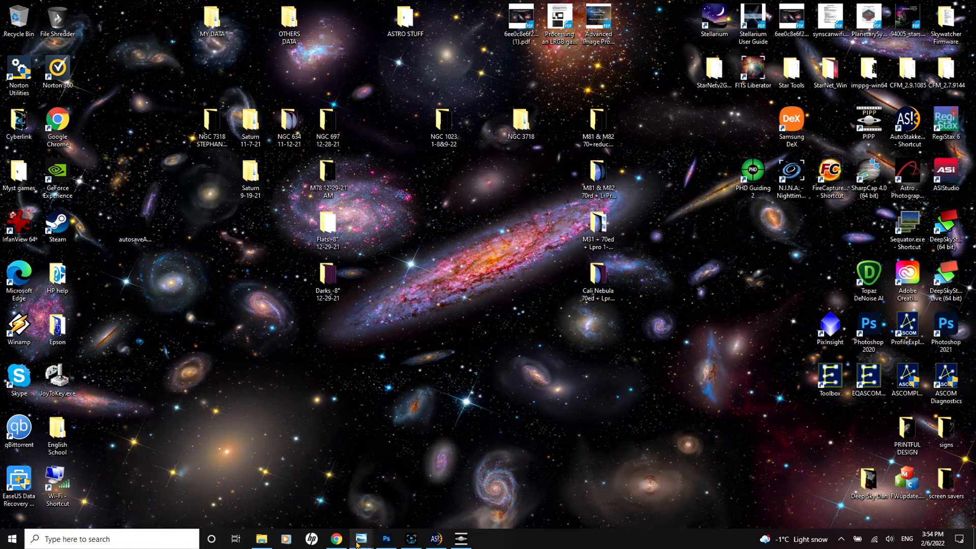
Compare the Drizzle15, Drizzle15 RS6 and RS6 PS FLAT Saturn images side by side, and minimize all three windows.
{"action": "mouse_move", "coordinate": [358, 544]}
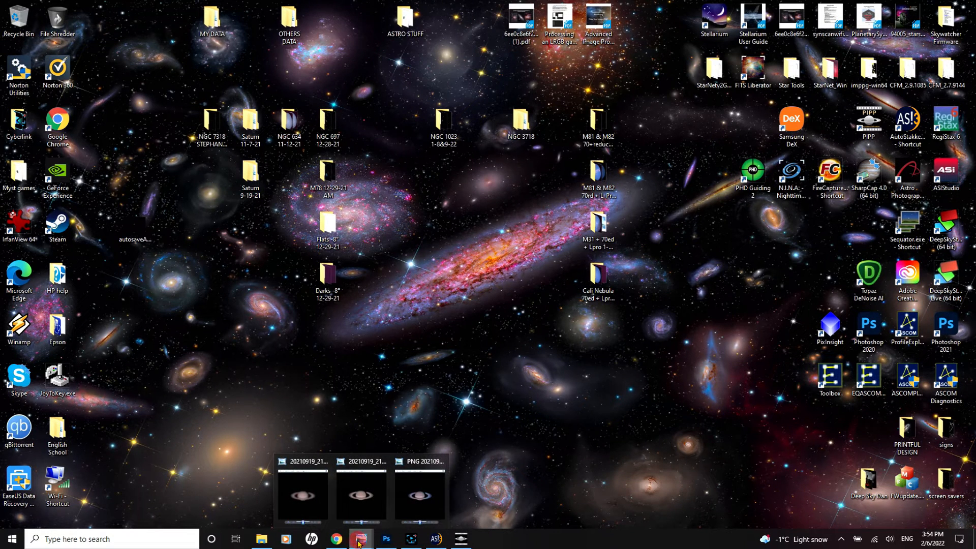
{"action": "left_click", "coordinate": [310, 502]}
{"action": "mouse_move", "coordinate": [361, 542]}
{"action": "left_click", "coordinate": [372, 501]}
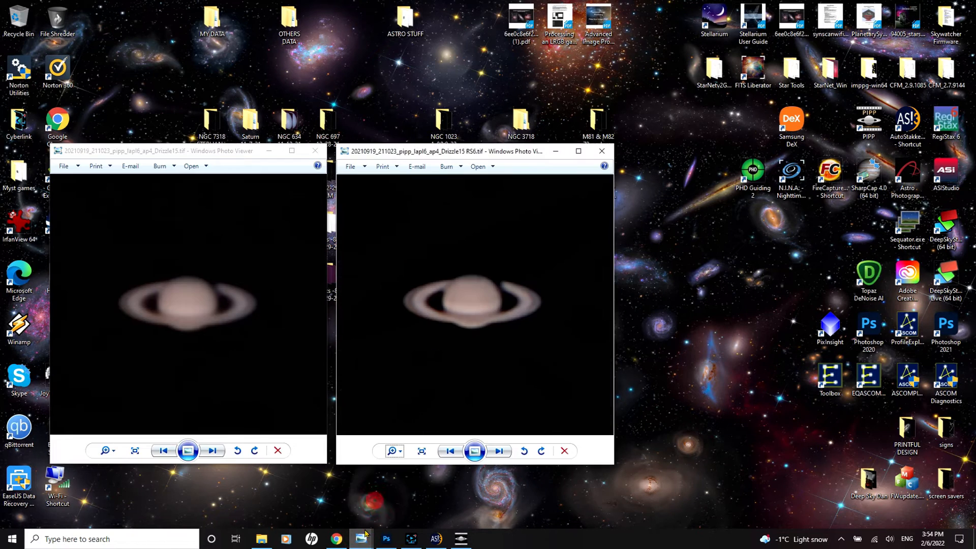
{"action": "left_click", "coordinate": [417, 498]}
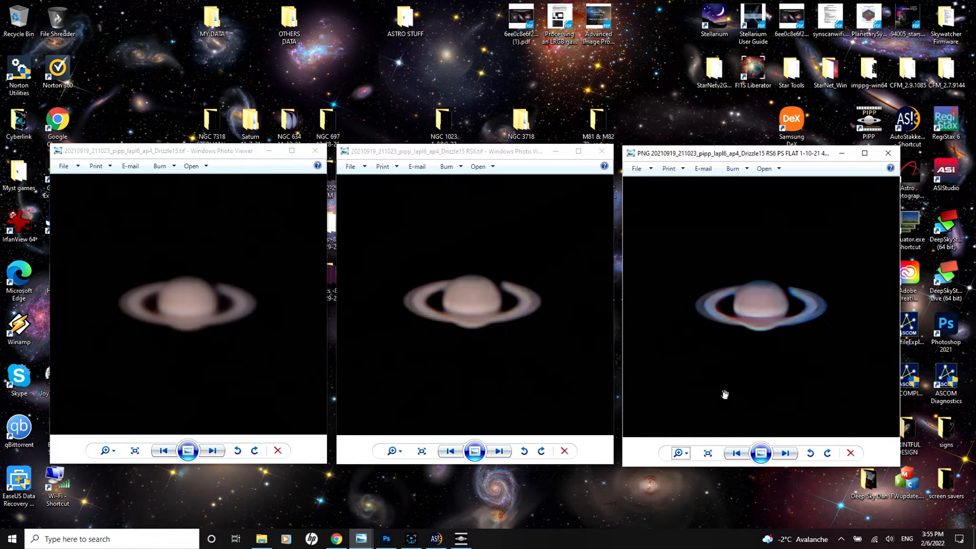
{"action": "left_click", "coordinate": [269, 151]}
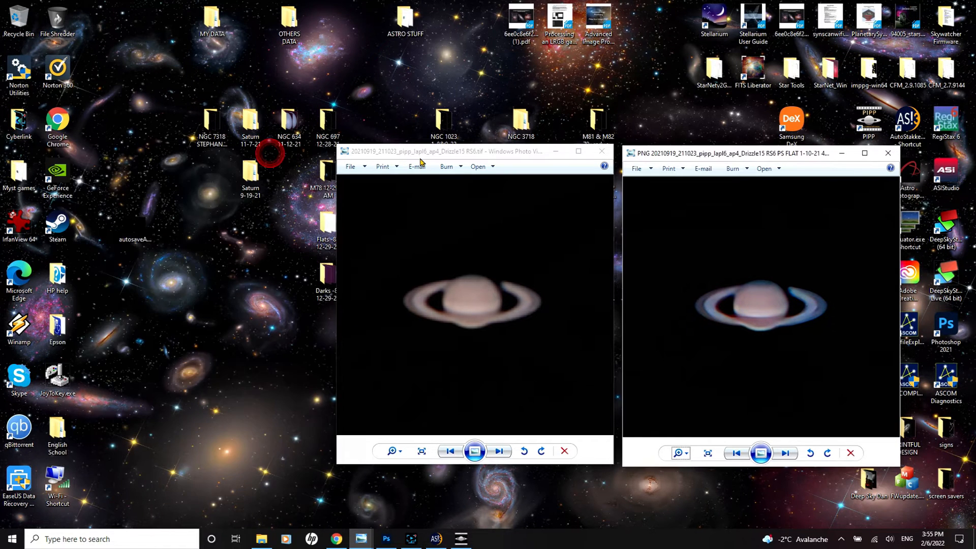
{"action": "left_click", "coordinate": [557, 152]}
{"action": "left_click", "coordinate": [842, 153]}
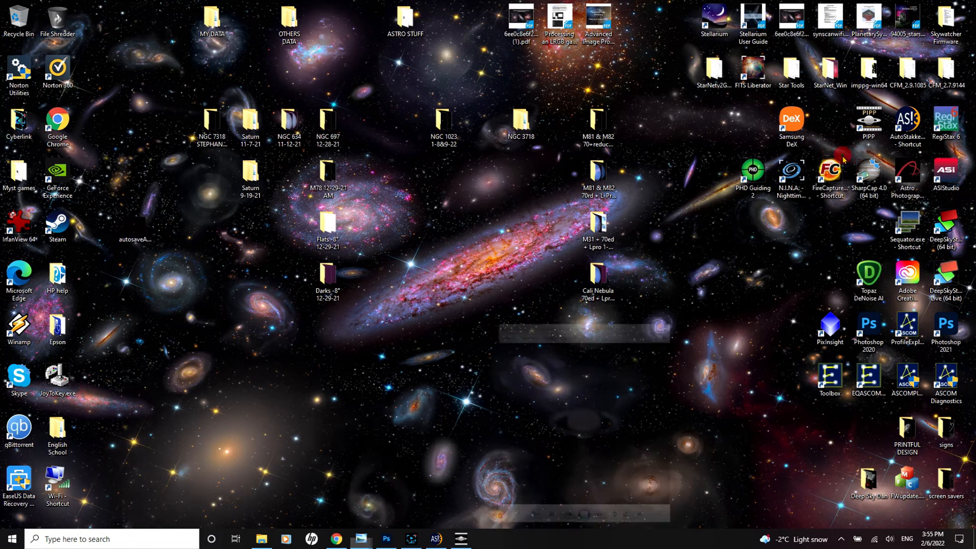
Open the SAT 1 folder inside saturn vids and play the source video 20210919_211023.mp4.
{"action": "left_click", "coordinate": [261, 539]}
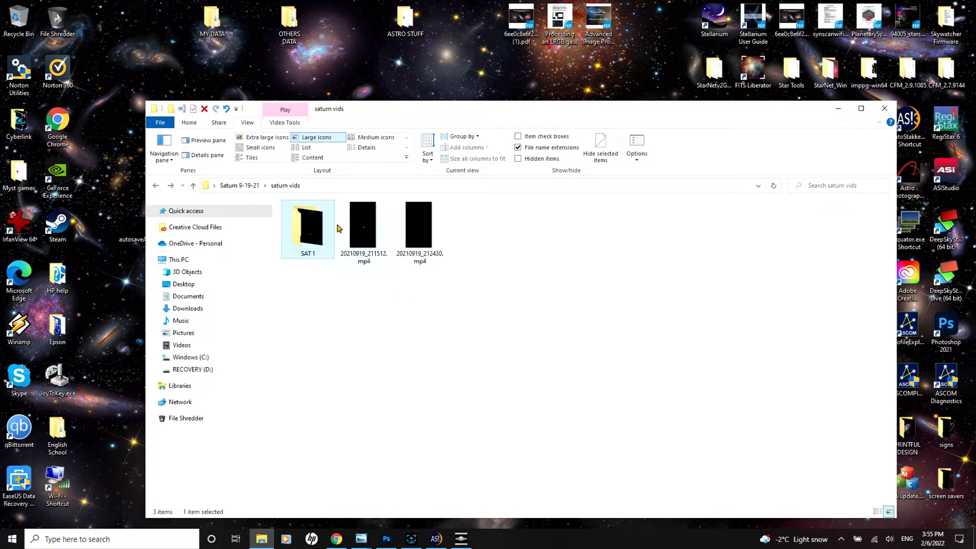
{"action": "double_click", "coordinate": [307, 229]}
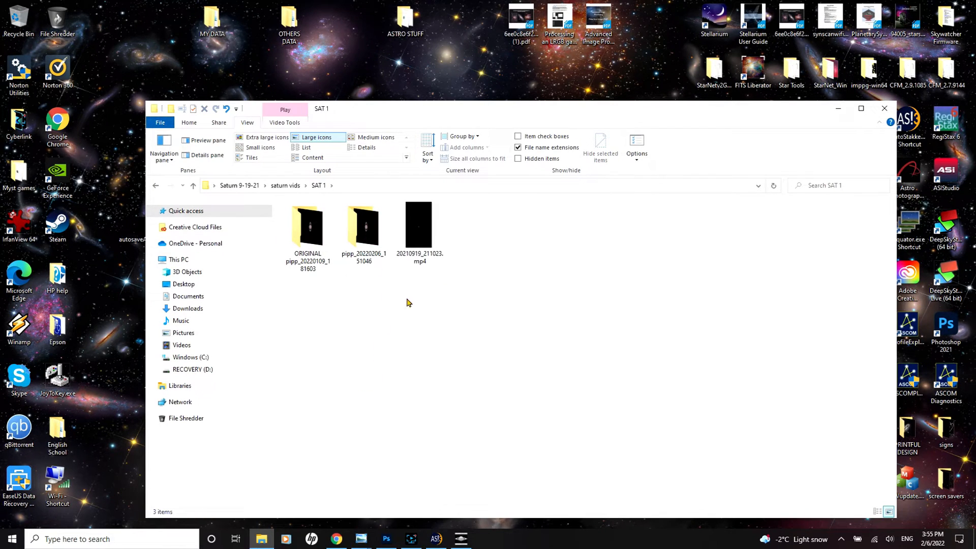
{"action": "double_click", "coordinate": [414, 239]}
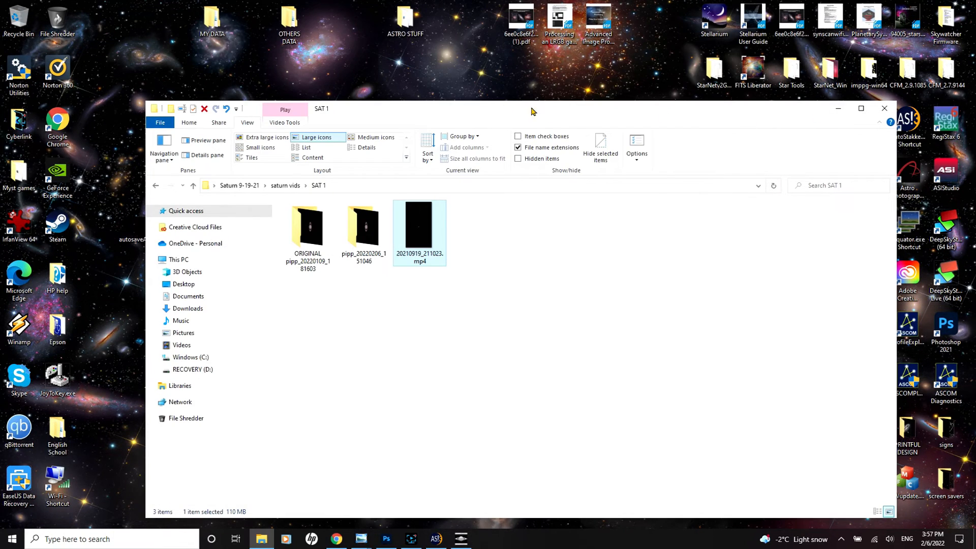
Switch to PIPP and arrange its window above the SAT 1 folder window so both are accessible.
{"action": "left_click_drag", "start_coordinate": [509, 109], "coordinate": [455, 447]}
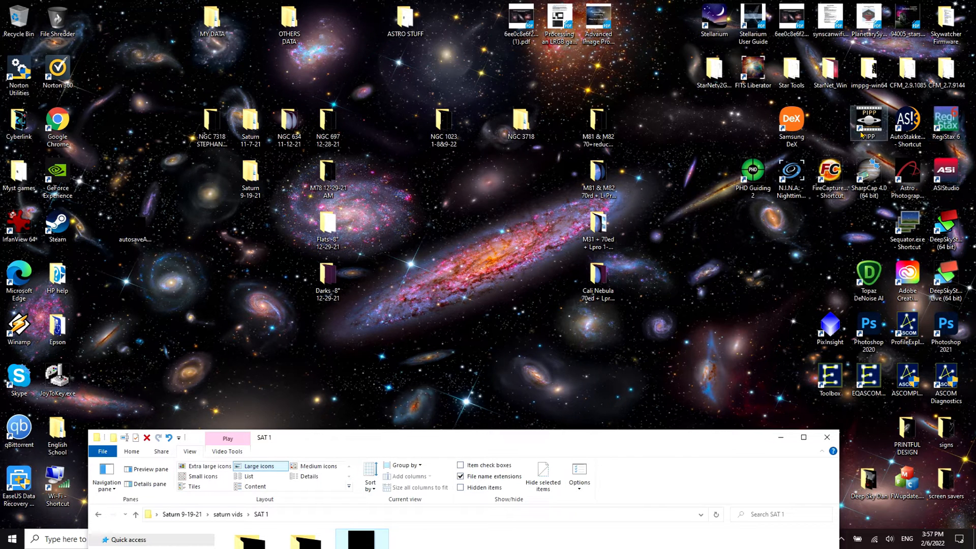
{"action": "left_click_drag", "start_coordinate": [472, 441], "coordinate": [474, 87]}
{"action": "left_click", "coordinate": [461, 538]}
{"action": "left_click_drag", "start_coordinate": [511, 91], "coordinate": [551, 325]}
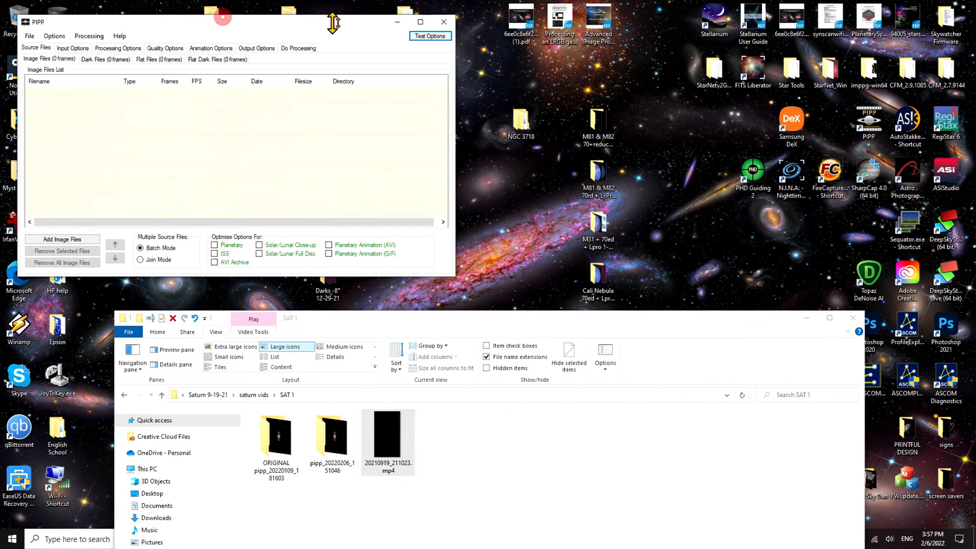
{"action": "left_click_drag", "start_coordinate": [239, 28], "coordinate": [451, 31]}
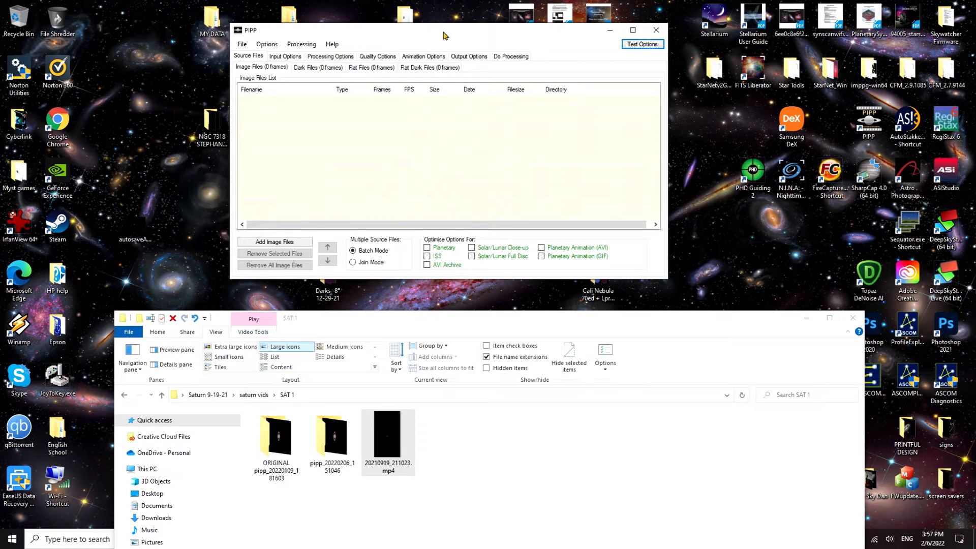
Optimise the PIPP options for Planetary and add 20210919_211023.mp4 from the SAT 1 folder as the source file.
{"action": "left_click_drag", "start_coordinate": [429, 326], "coordinate": [440, 301]}
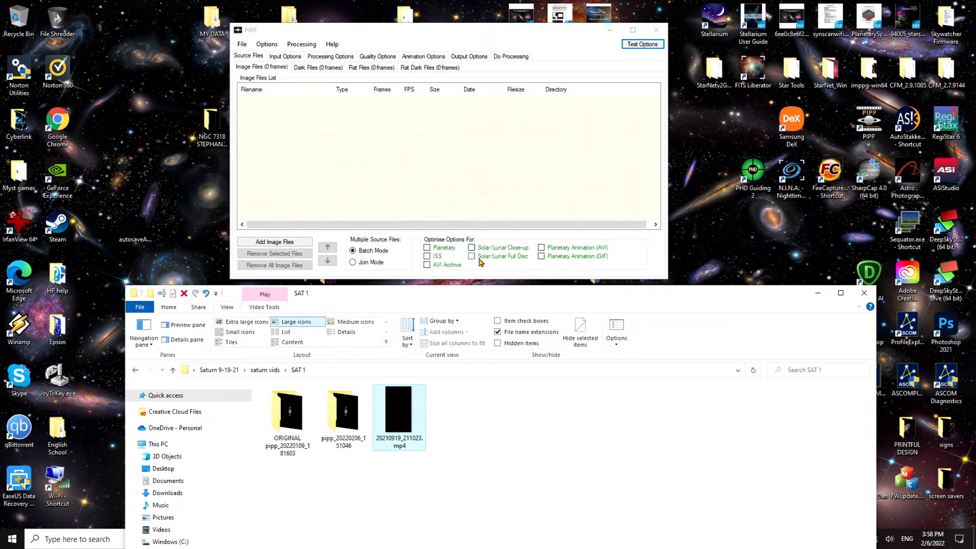
{"action": "left_click", "coordinate": [427, 248]}
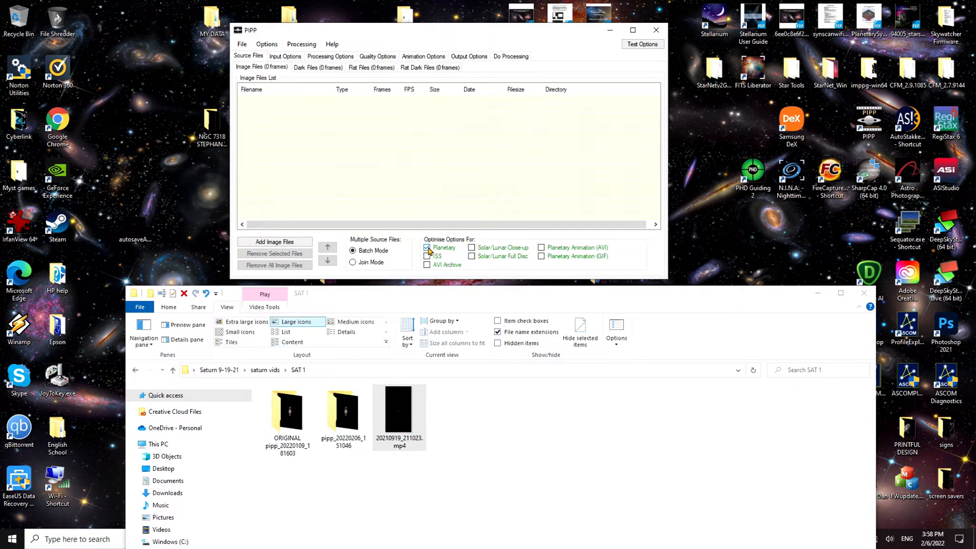
{"action": "left_click_drag", "start_coordinate": [396, 413], "coordinate": [283, 139]}
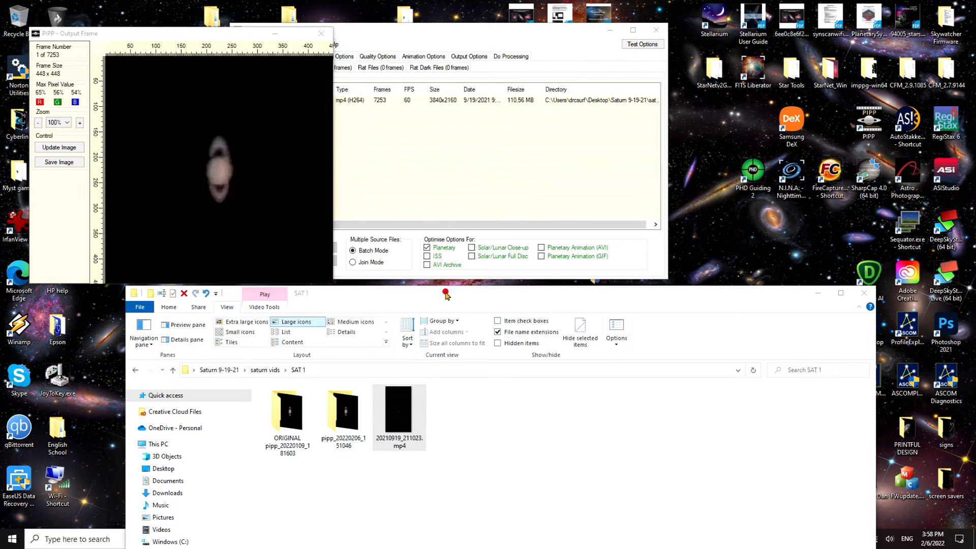
Arrange the output frame preview beside the PIPP window, with the SAT 1 folder window below them.
{"action": "left_click_drag", "start_coordinate": [445, 292], "coordinate": [398, 395]}
{"action": "left_click_drag", "start_coordinate": [203, 34], "coordinate": [695, 110]}
{"action": "left_click_drag", "start_coordinate": [466, 30], "coordinate": [319, 71]}
{"action": "left_click_drag", "start_coordinate": [656, 108], "coordinate": [661, 66]}
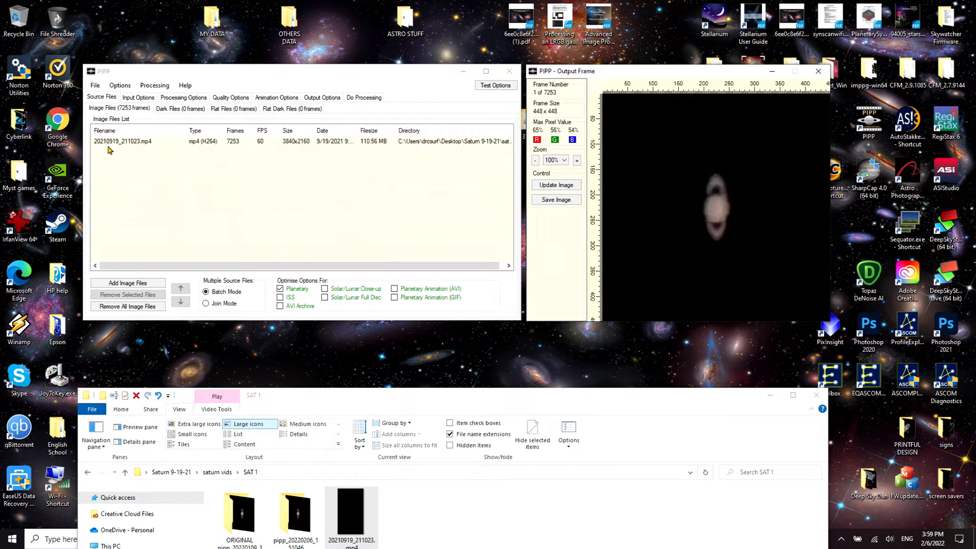
Check the input and processing options, and enable quality estimation and quality weighting, keeping the best 1000 frames.
{"action": "left_click", "coordinate": [133, 97]}
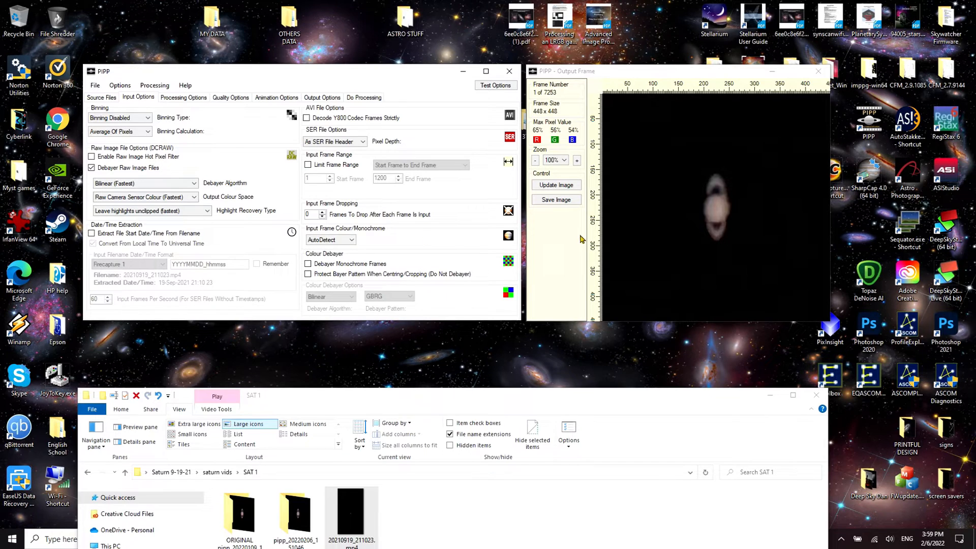
{"action": "left_click", "coordinate": [171, 99]}
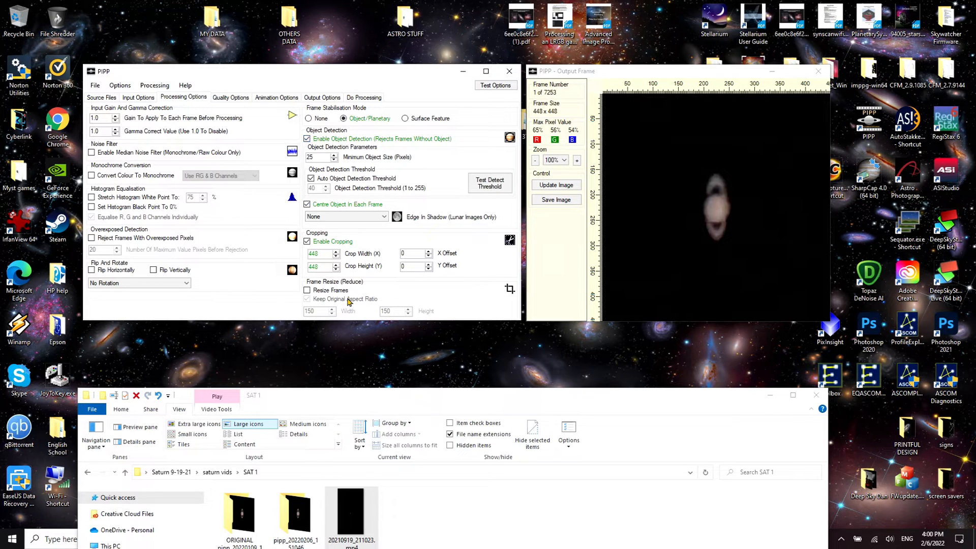
{"action": "left_click", "coordinate": [230, 98]}
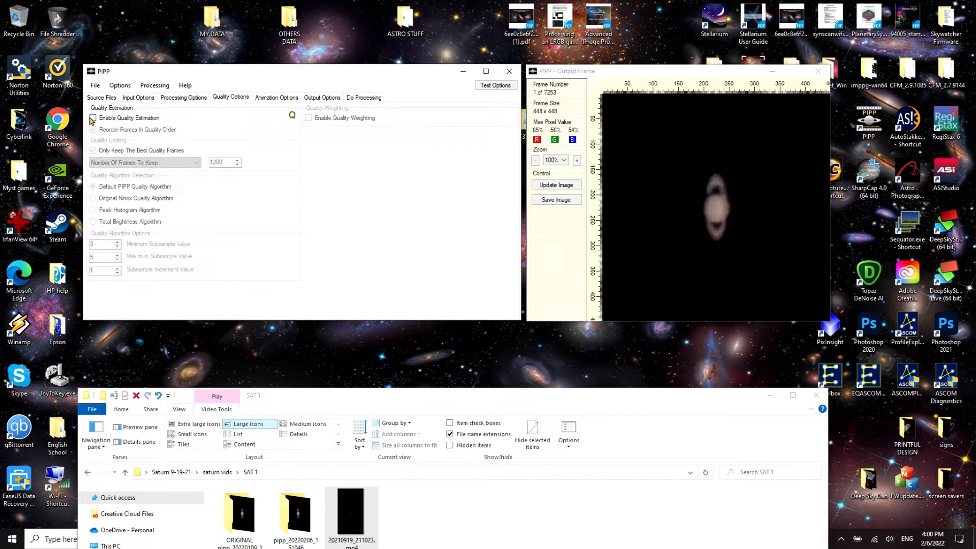
{"action": "left_click", "coordinate": [92, 118]}
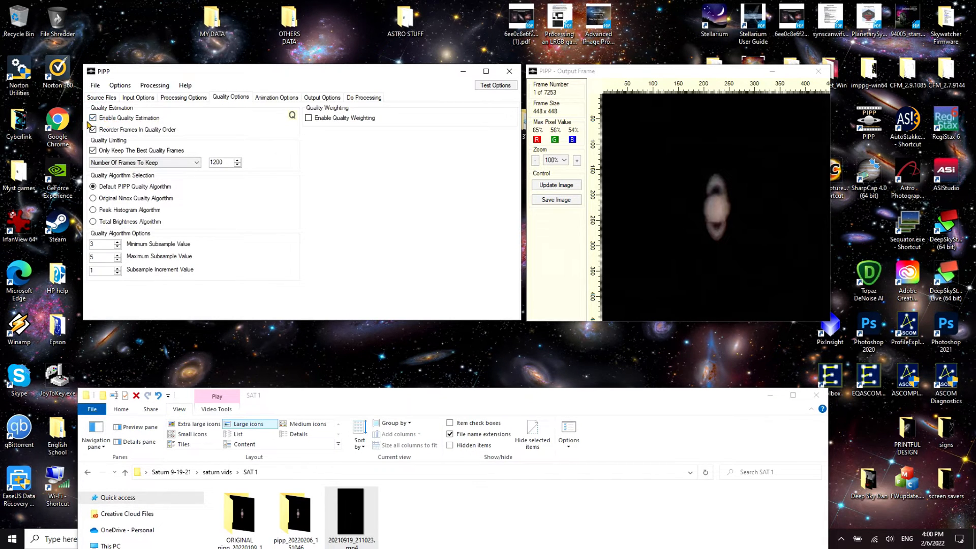
{"action": "left_click", "coordinate": [93, 118]}
{"action": "left_click", "coordinate": [93, 119]}
{"action": "left_click", "coordinate": [223, 163]}
{"action": "type", "text": "000"}
{"action": "left_click", "coordinate": [309, 119]}
Review the animation options and the output options, including the output format, directory and AVI codec.
{"action": "left_click", "coordinate": [275, 97]}
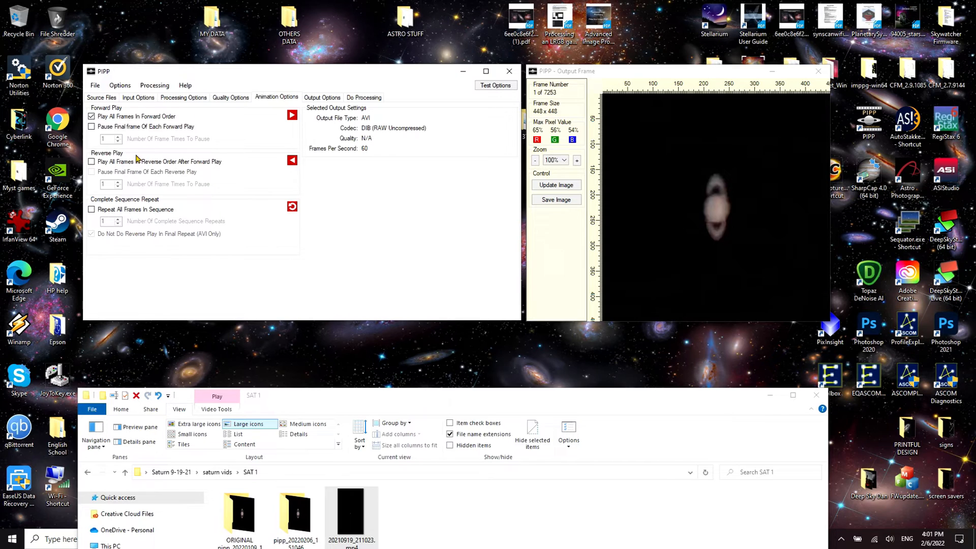
{"action": "left_click", "coordinate": [325, 97]}
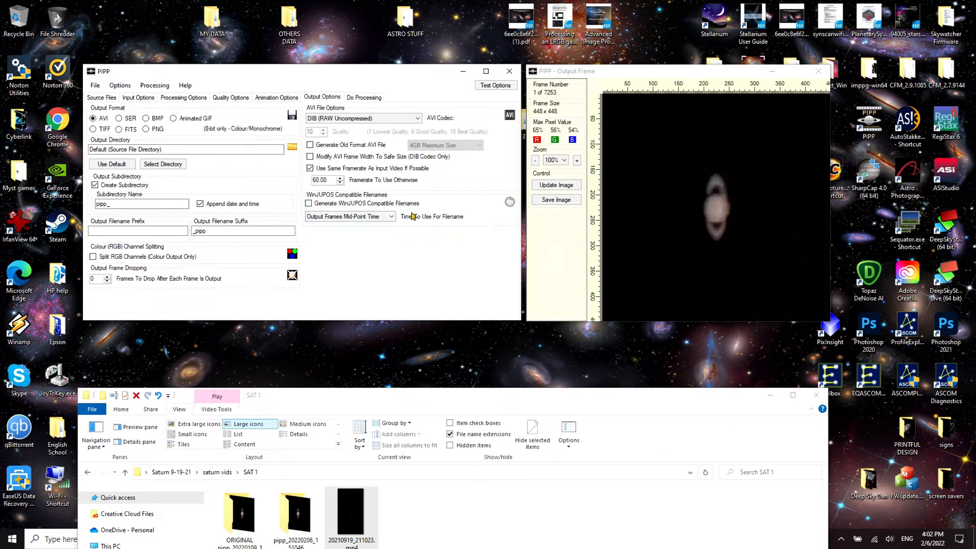
Turn off opening the output folder when complete, and start processing the Saturn video.
{"action": "left_click", "coordinate": [362, 97]}
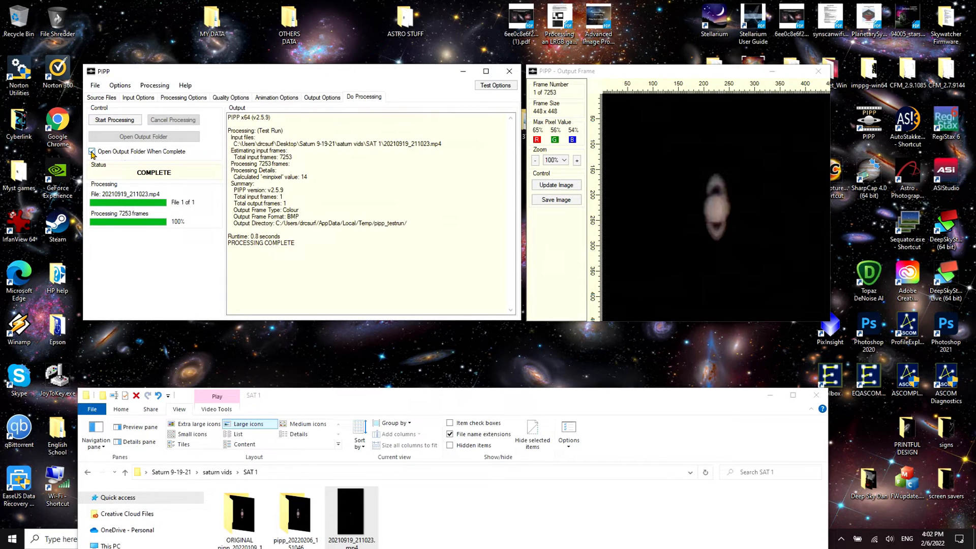
{"action": "left_click_drag", "start_coordinate": [420, 398], "coordinate": [418, 362]}
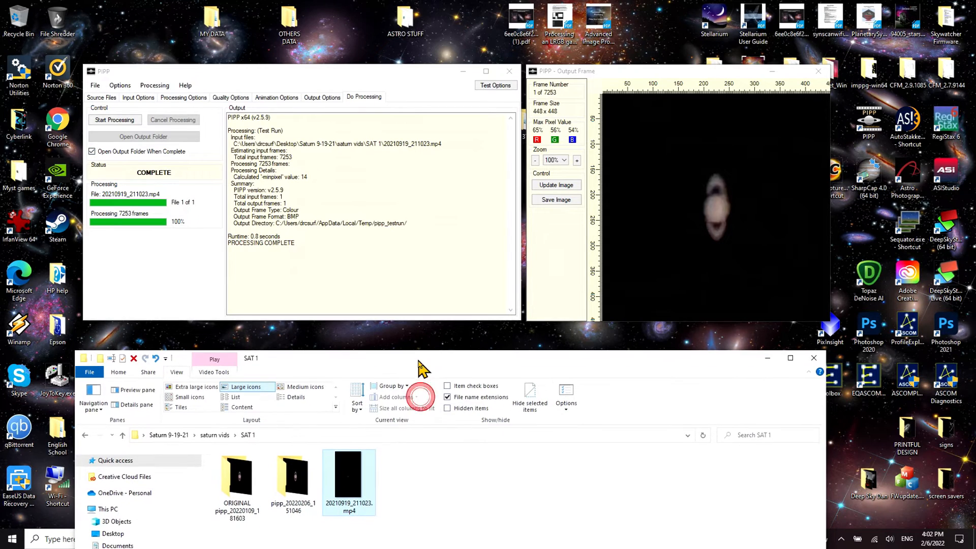
{"action": "left_click", "coordinate": [91, 152]}
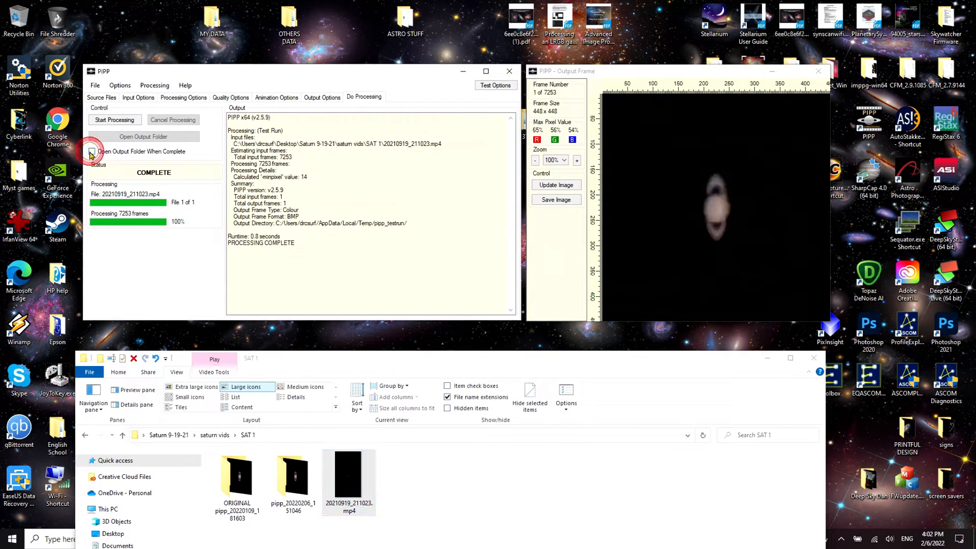
{"action": "left_click", "coordinate": [91, 152]}
{"action": "left_click", "coordinate": [91, 152]}
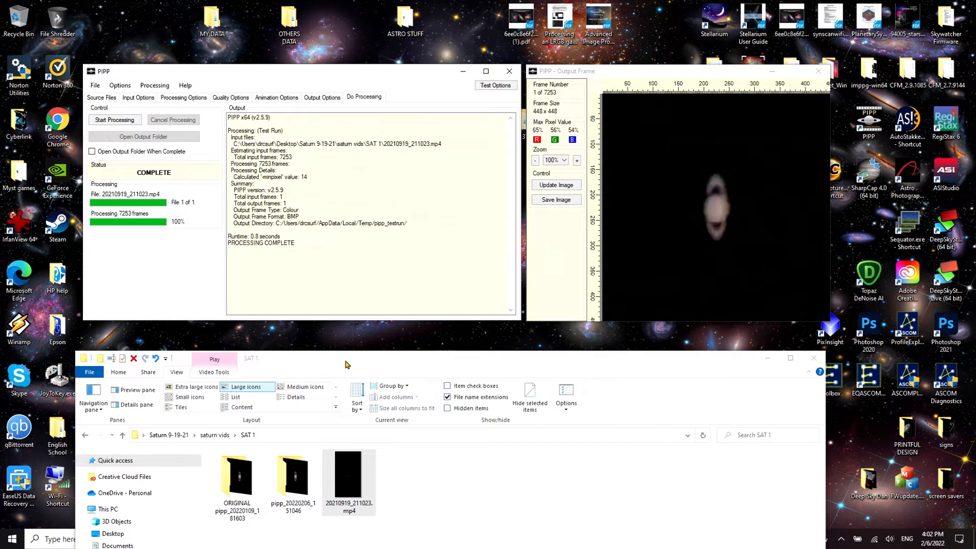
{"action": "left_click_drag", "start_coordinate": [342, 363], "coordinate": [344, 351]}
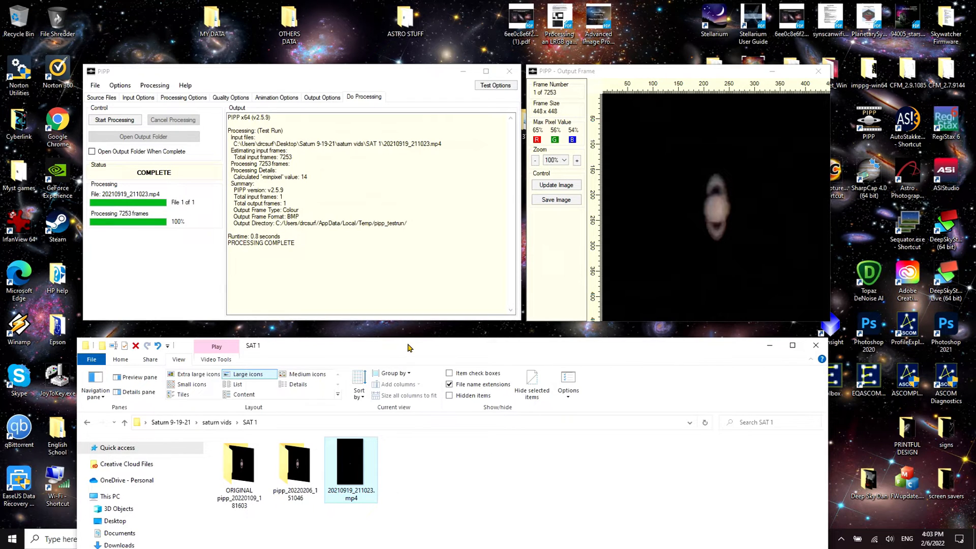
{"action": "left_click_drag", "start_coordinate": [408, 347], "coordinate": [431, 345]}
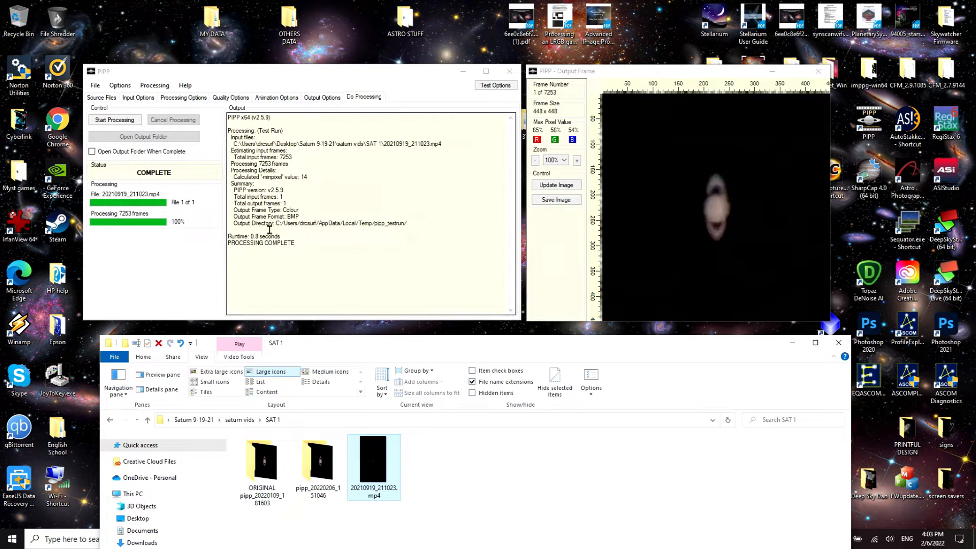
{"action": "left_click", "coordinate": [113, 120]}
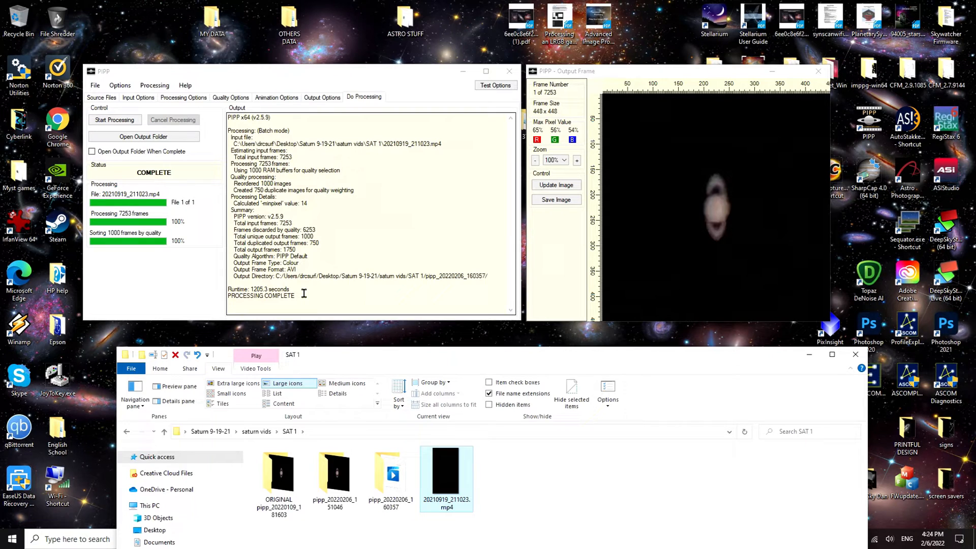
Open the output folder pipp_20220206_160357 and move its window up to show the full contents.
{"action": "double_click", "coordinate": [388, 478]}
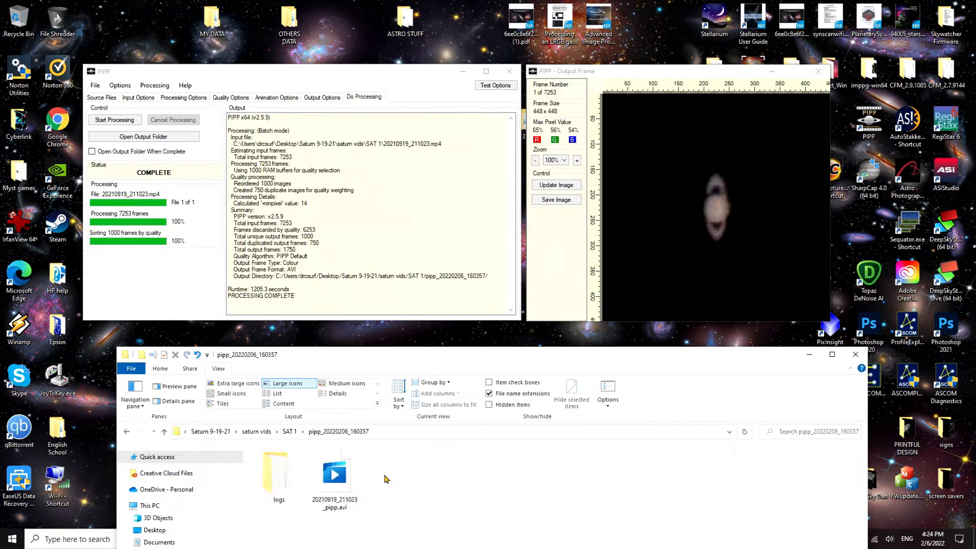
{"action": "left_click", "coordinate": [418, 366]}
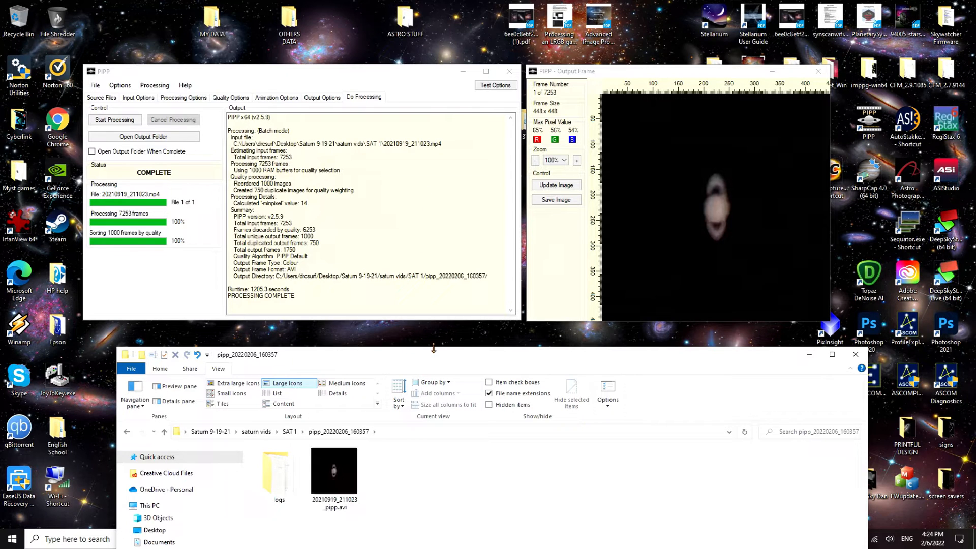
{"action": "left_click_drag", "start_coordinate": [440, 359], "coordinate": [436, 190]}
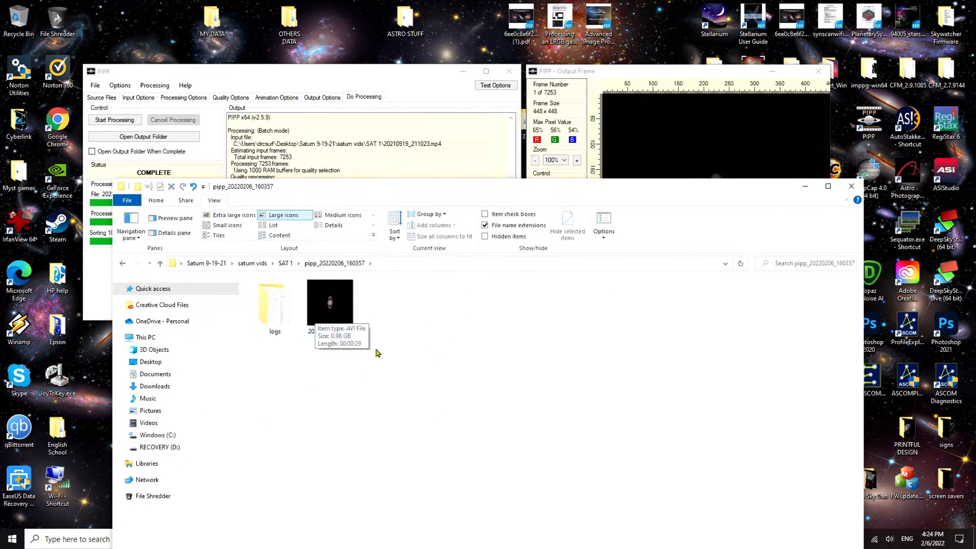
Play the processed video 20210919_211023_pipp.avi and replay it from the beginning.
{"action": "double_click", "coordinate": [315, 311]}
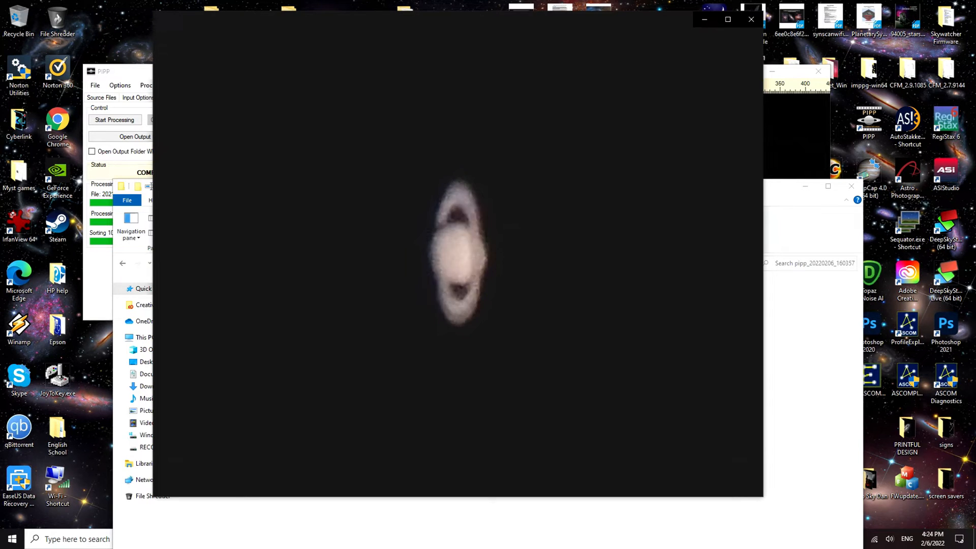
{"action": "mouse_move", "coordinate": [350, 368]}
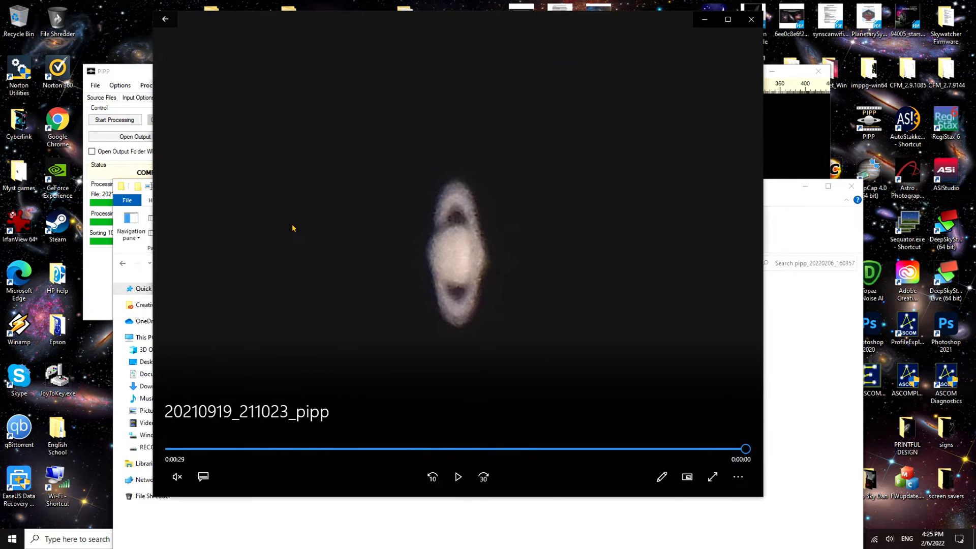
{"action": "left_click", "coordinate": [171, 448]}
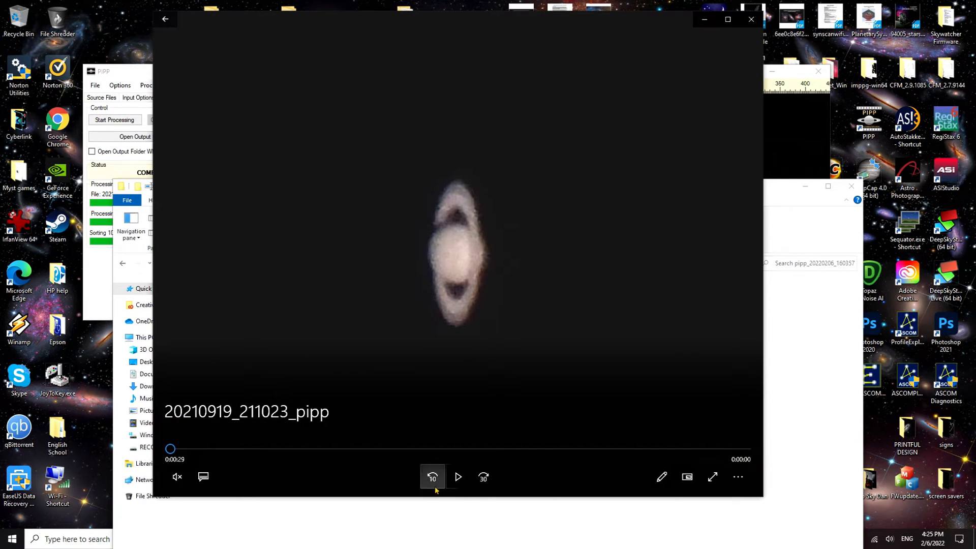
{"action": "left_click", "coordinate": [458, 477]}
{"action": "mouse_move", "coordinate": [181, 283]}
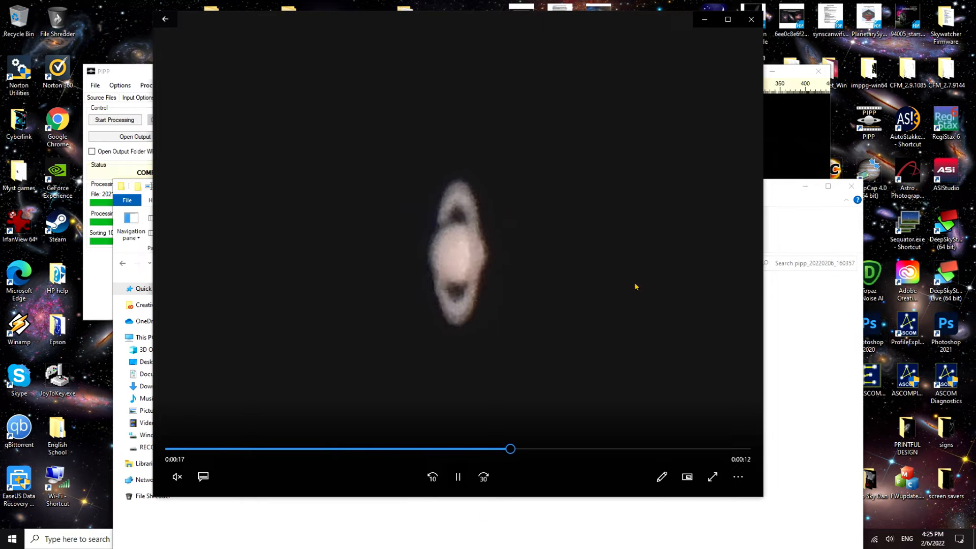
Close the video player and minimise both PIPP windows, leaving the output folder in the lower part of the desktop.
{"action": "left_click", "coordinate": [751, 18]}
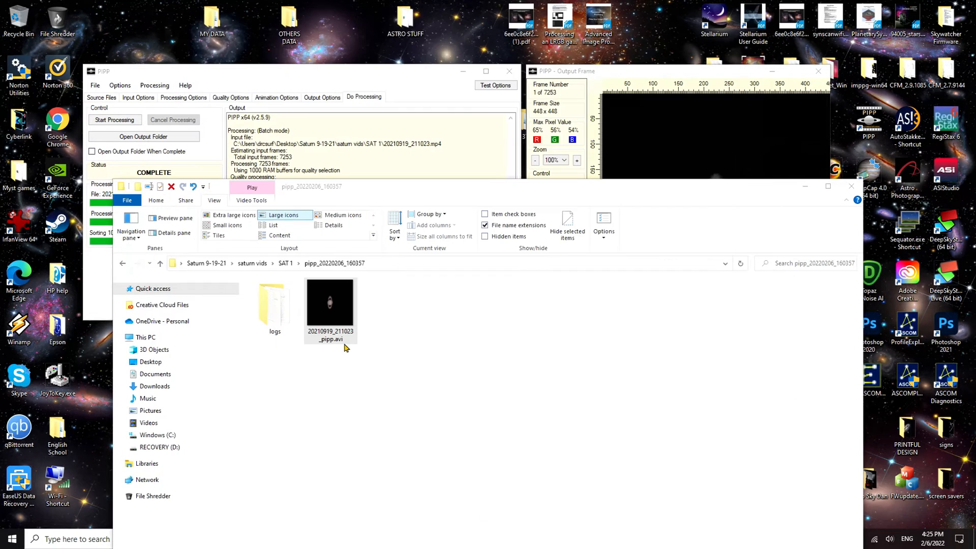
{"action": "left_click_drag", "start_coordinate": [483, 196], "coordinate": [488, 357]}
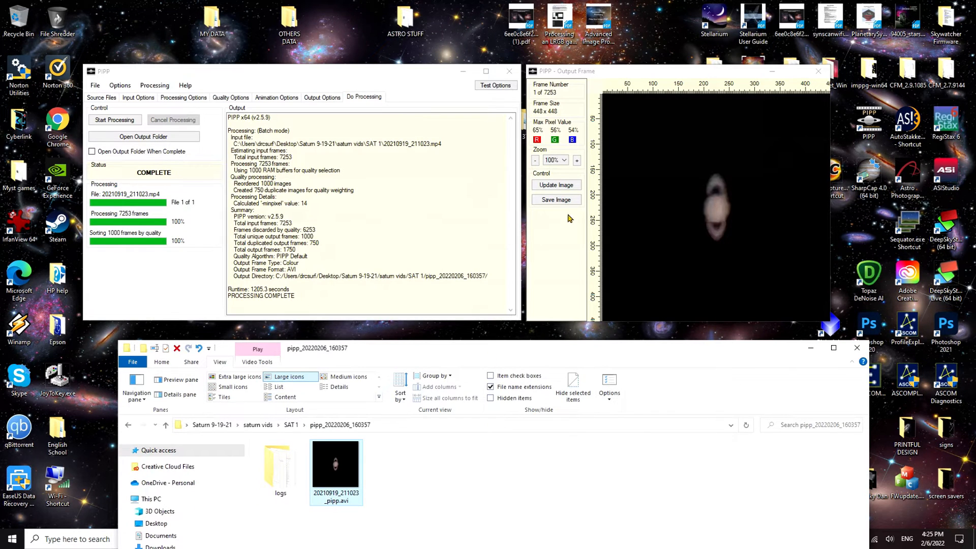
{"action": "left_click", "coordinate": [462, 71]}
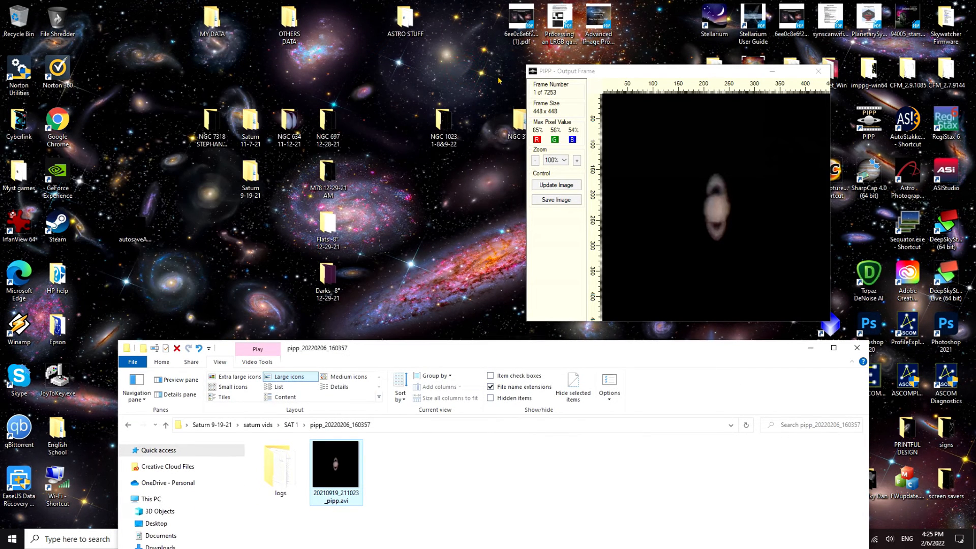
{"action": "left_click", "coordinate": [772, 71]}
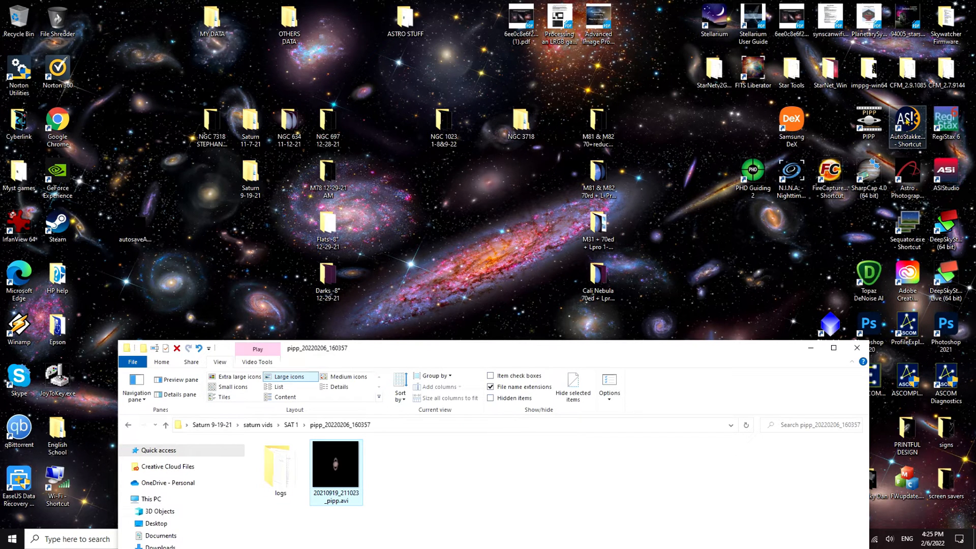
Switch to the open AutoStakkert session and arrange its two windows side by side above the lowered folder window.
{"action": "left_click_drag", "start_coordinate": [506, 352], "coordinate": [511, 105]}
{"action": "left_click", "coordinate": [438, 540]}
{"action": "left_click", "coordinate": [263, 414]}
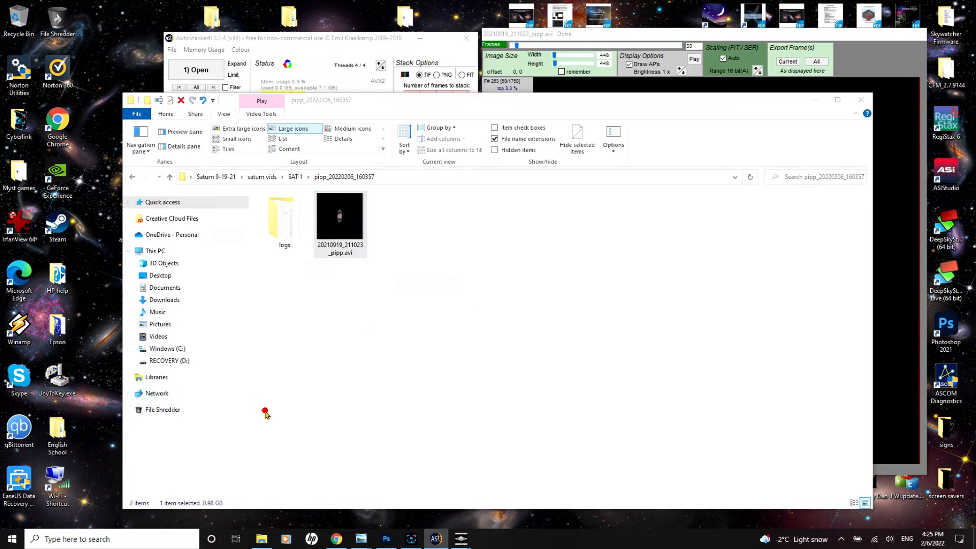
{"action": "left_click_drag", "start_coordinate": [479, 98], "coordinate": [490, 510]}
{"action": "left_click_drag", "start_coordinate": [347, 39], "coordinate": [316, 39]}
{"action": "left_click_drag", "start_coordinate": [624, 36], "coordinate": [597, 41]}
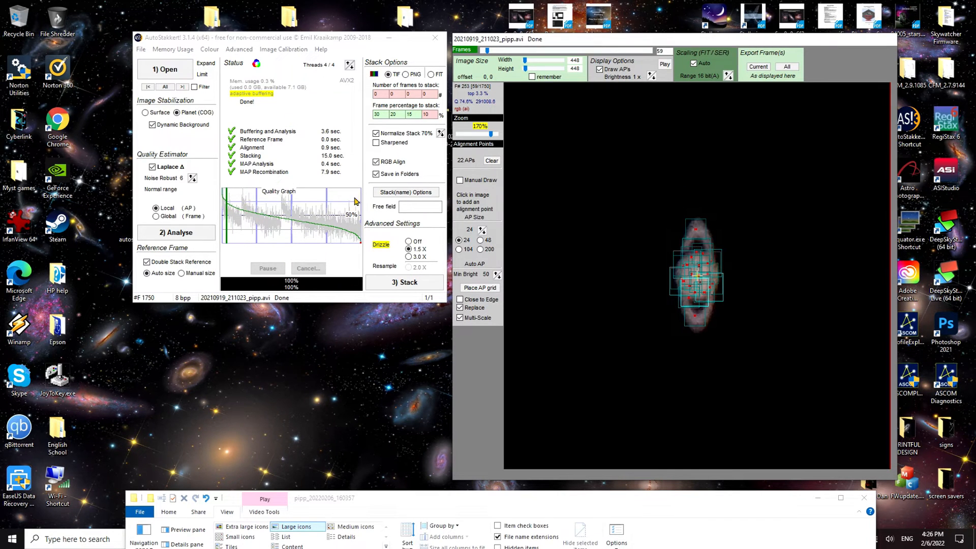
Close AutoStakkert and relaunch it for a fresh session.
{"action": "left_click", "coordinate": [435, 37]}
{"action": "left_click", "coordinate": [904, 120]}
{"action": "double_click", "coordinate": [904, 120]}
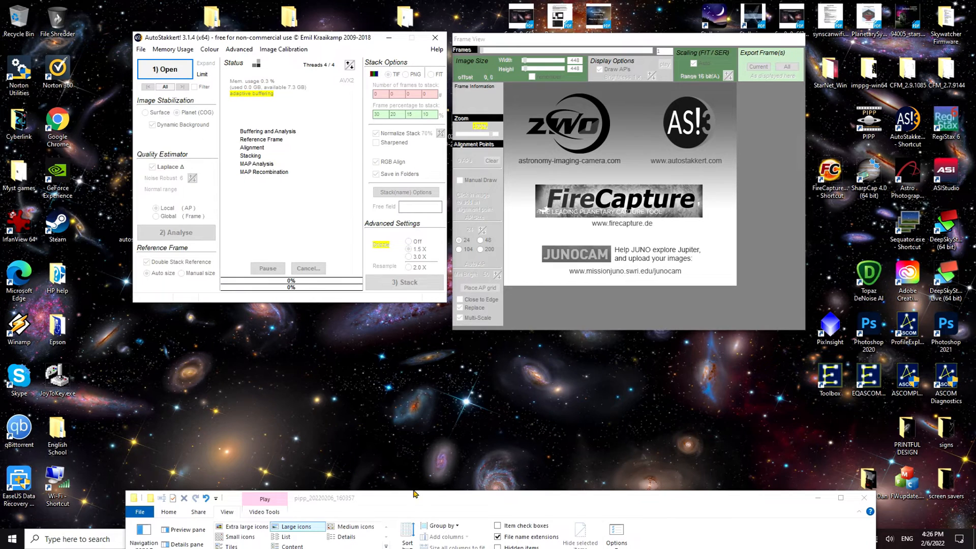
Load 20210919_211023_pipp.avi from the output folder into AutoStakkert and move the folder window out of the way.
{"action": "left_click_drag", "start_coordinate": [420, 500], "coordinate": [415, 360]}
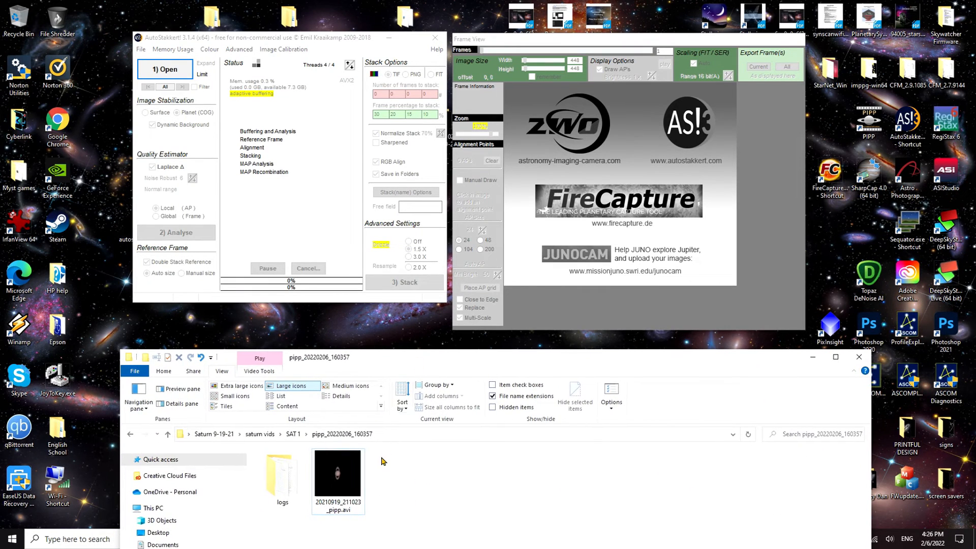
{"action": "left_click_drag", "start_coordinate": [337, 481], "coordinate": [168, 71]}
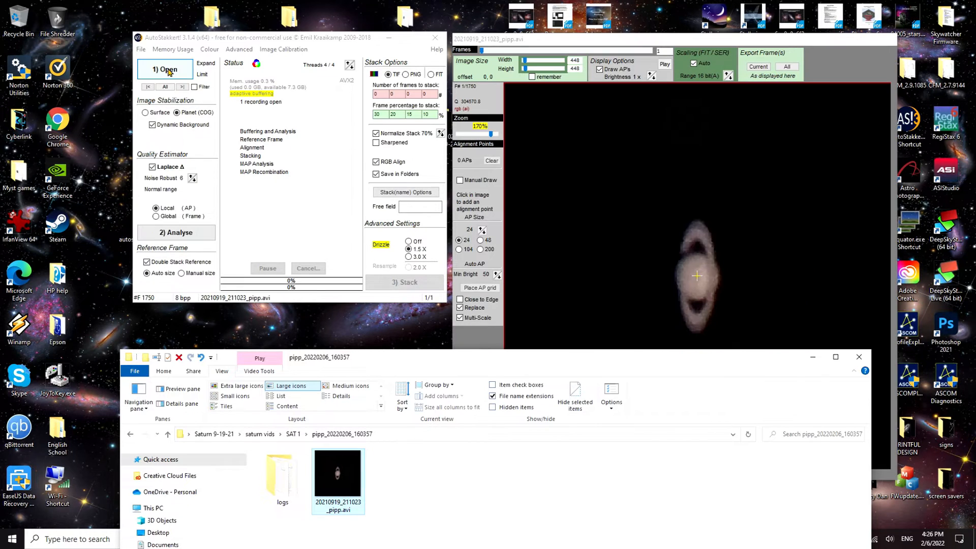
{"action": "left_click_drag", "start_coordinate": [511, 357], "coordinate": [508, 510]}
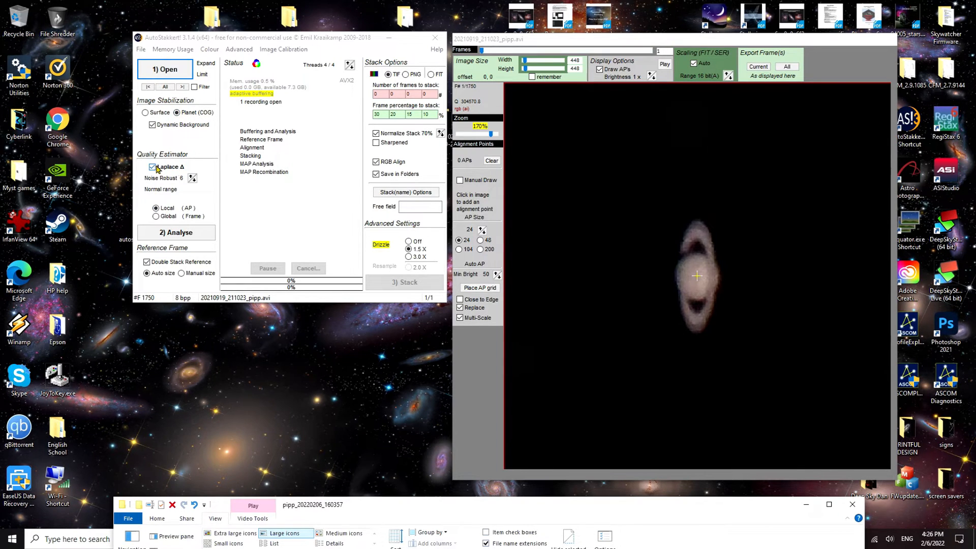
Set the quality estimator's Noise Robust value to 4 and analyse the video frames.
{"action": "left_click", "coordinate": [192, 179]}
{"action": "left_click", "coordinate": [193, 179]}
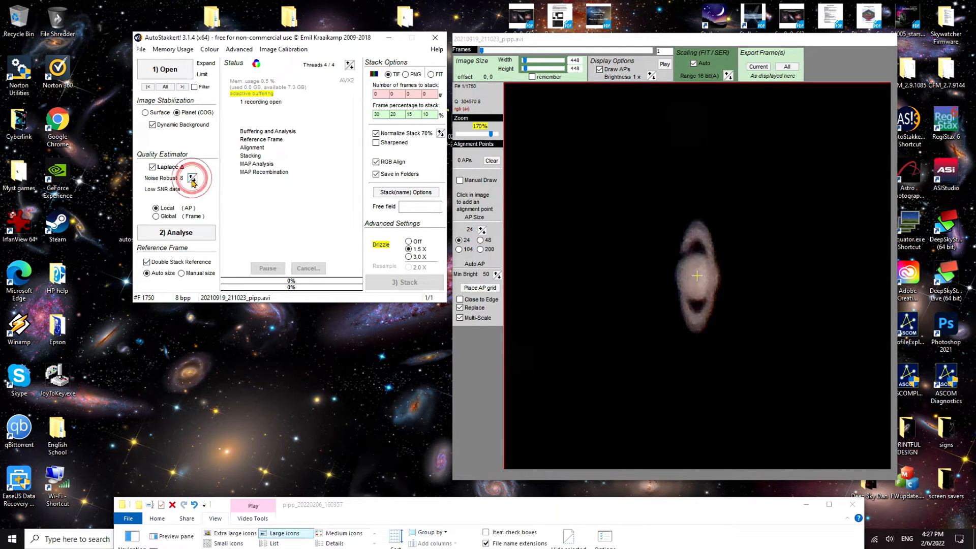
{"action": "left_click", "coordinate": [193, 182]}
{"action": "left_click", "coordinate": [194, 181]}
{"action": "left_click", "coordinate": [193, 182]}
{"action": "left_click", "coordinate": [193, 181]}
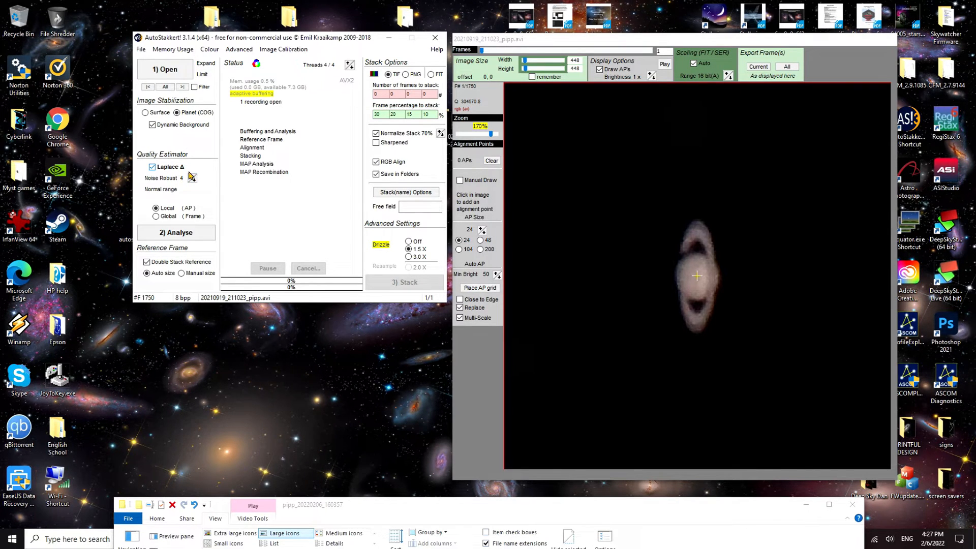
{"action": "left_click", "coordinate": [745, 248]}
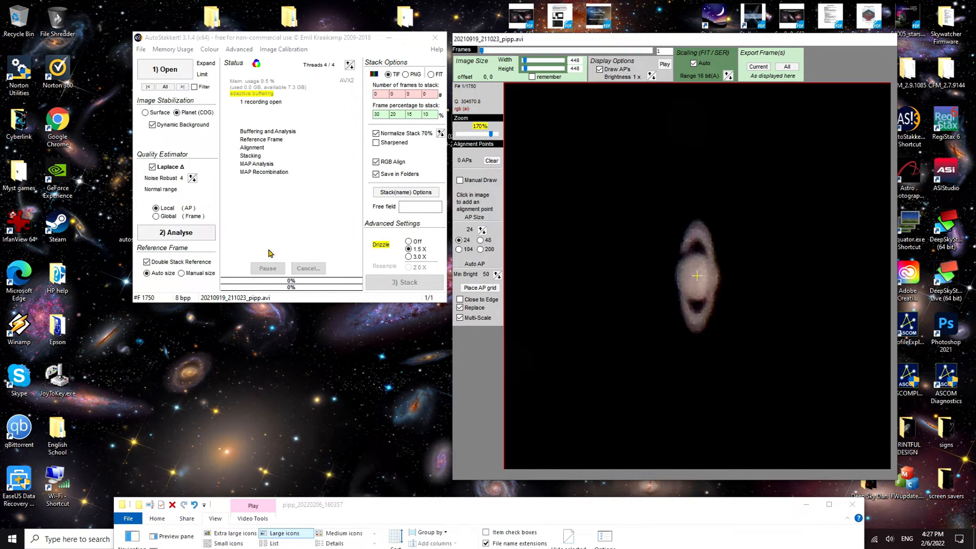
{"action": "left_click", "coordinate": [173, 239]}
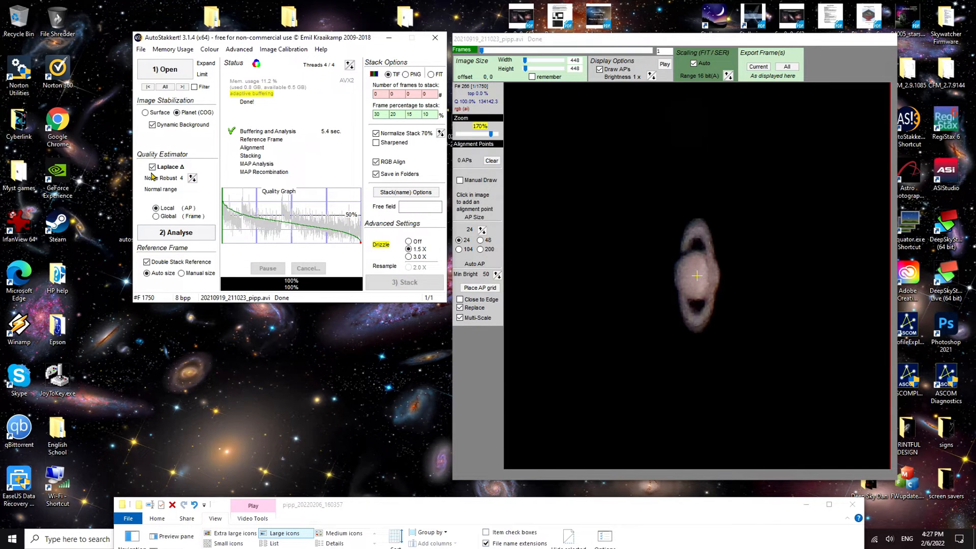
Re-analyse the frames with Noise Robust at 5 and again at 6 to compare the quality graphs.
{"action": "left_click", "coordinate": [192, 177]}
{"action": "left_click", "coordinate": [176, 234]}
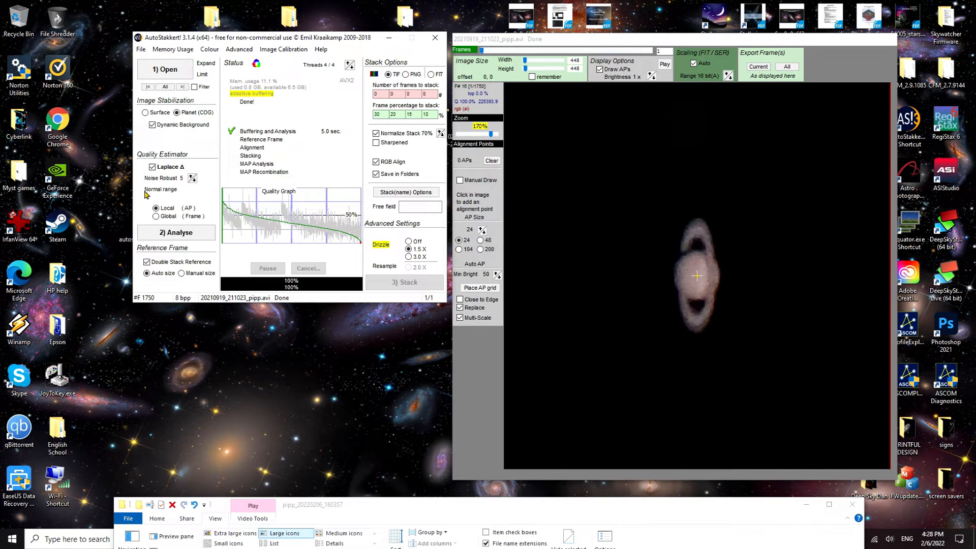
{"action": "left_click", "coordinate": [191, 179]}
{"action": "left_click", "coordinate": [173, 232]}
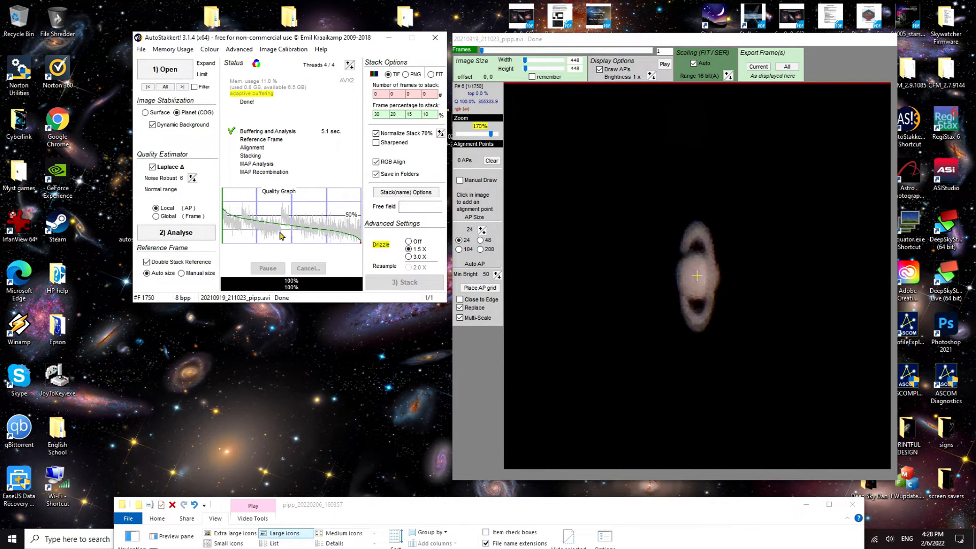
Return Noise Robust to 4 and analyse the frames again.
{"action": "left_click", "coordinate": [193, 180]}
{"action": "left_click", "coordinate": [194, 181]}
{"action": "left_click", "coordinate": [163, 228]}
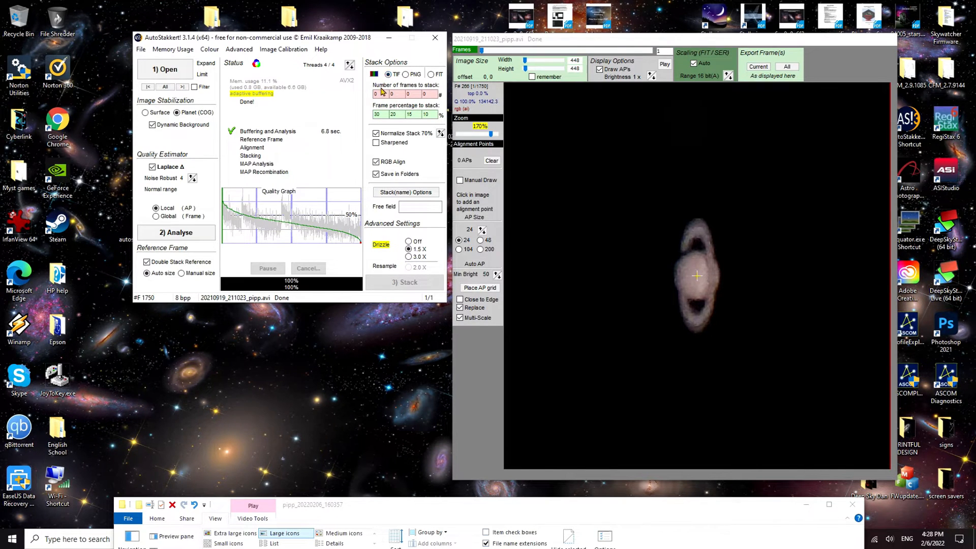
Examine the stacking fields for the number of frames and the frame percentages without changing them.
{"action": "left_click", "coordinate": [377, 113]}
{"action": "left_click", "coordinate": [376, 94]}
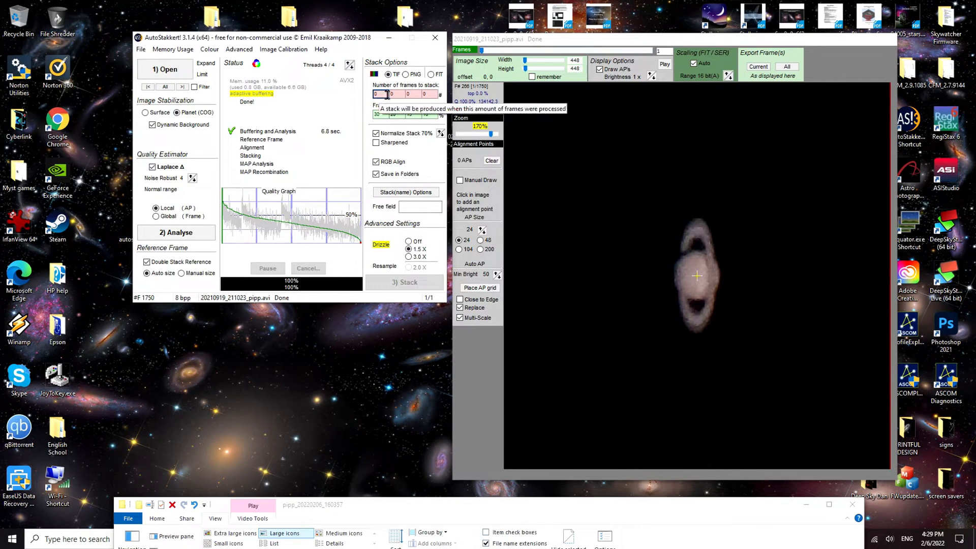
{"action": "left_click", "coordinate": [425, 95]}
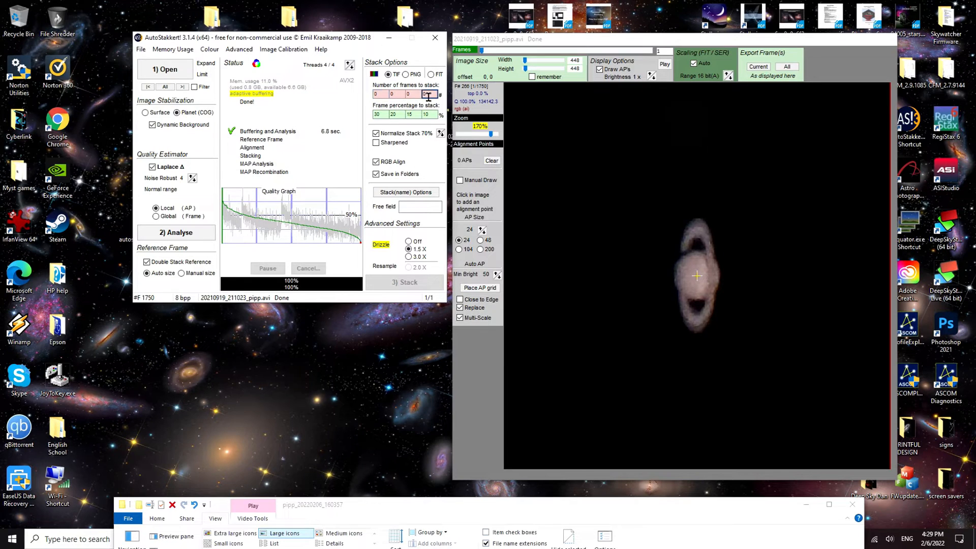
{"action": "left_click", "coordinate": [384, 95]}
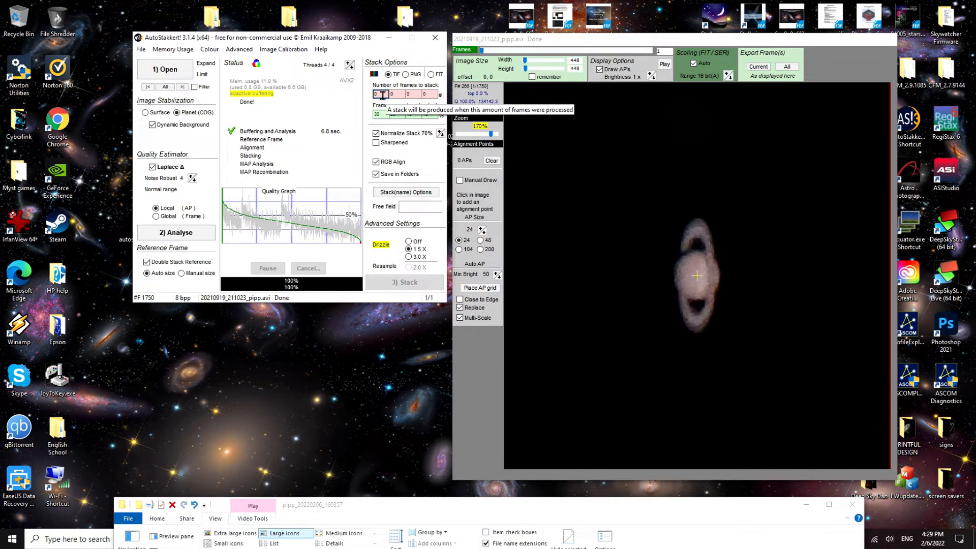
{"action": "left_click", "coordinate": [381, 115]}
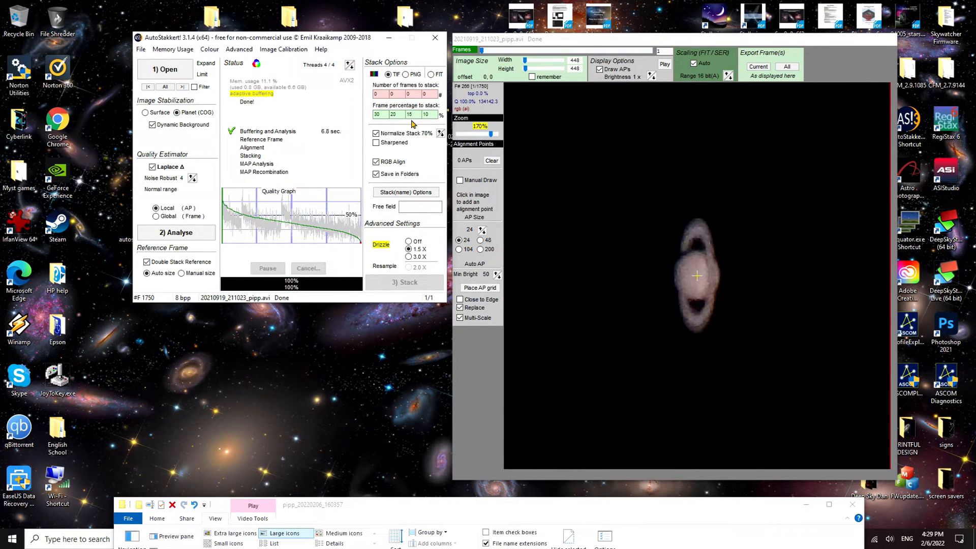
{"action": "left_click", "coordinate": [375, 115]}
{"action": "double_click", "coordinate": [392, 115]}
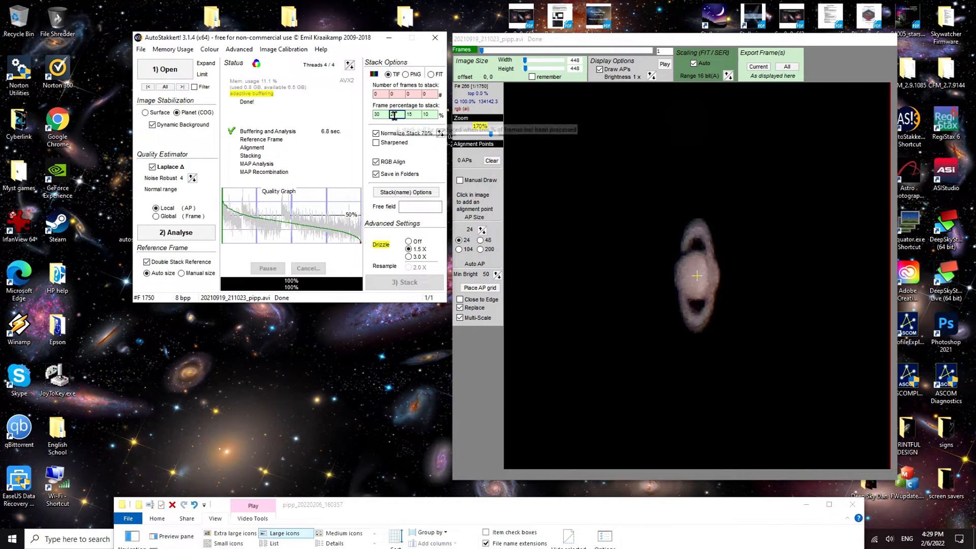
{"action": "double_click", "coordinate": [425, 115]}
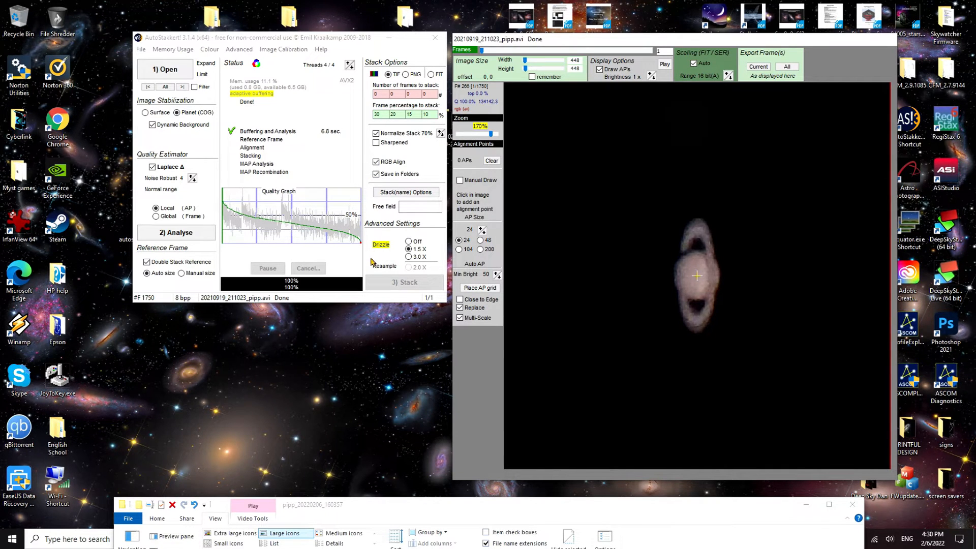
Turn Drizzle off and set it back to 1.5X.
{"action": "left_click", "coordinate": [409, 241]}
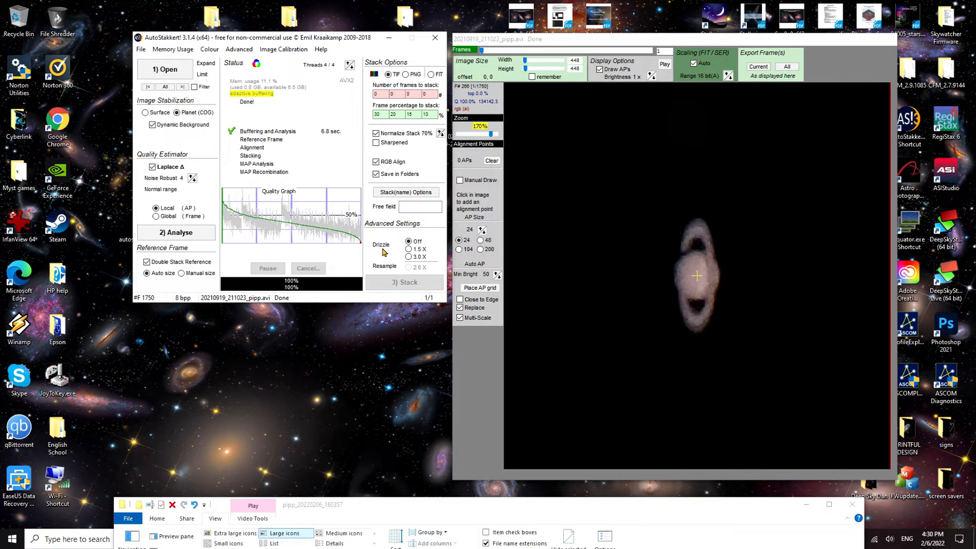
{"action": "left_click", "coordinate": [677, 254]}
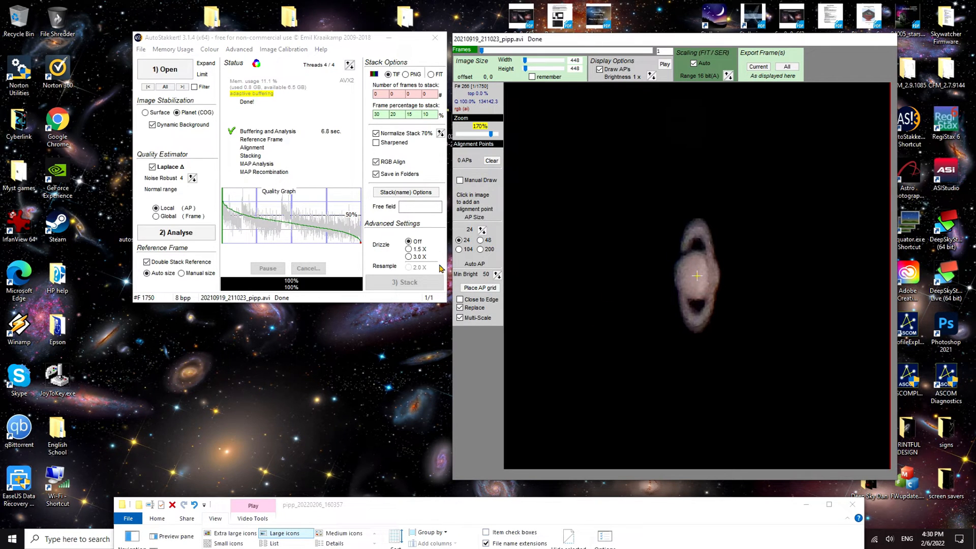
{"action": "left_click", "coordinate": [408, 249]}
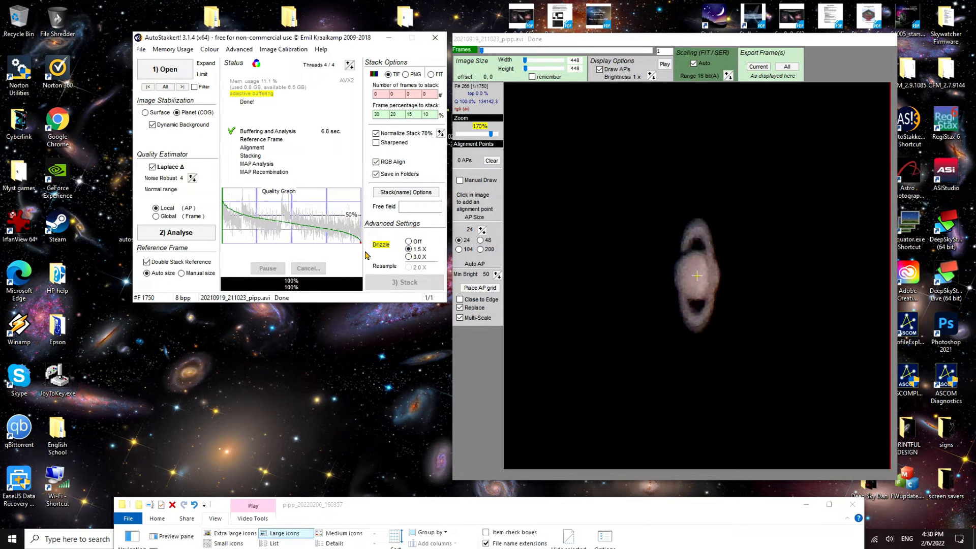
{"action": "left_click", "coordinate": [401, 281]}
{"action": "left_click", "coordinate": [430, 281]}
{"action": "left_click", "coordinate": [388, 282]}
{"action": "left_click", "coordinate": [497, 256]}
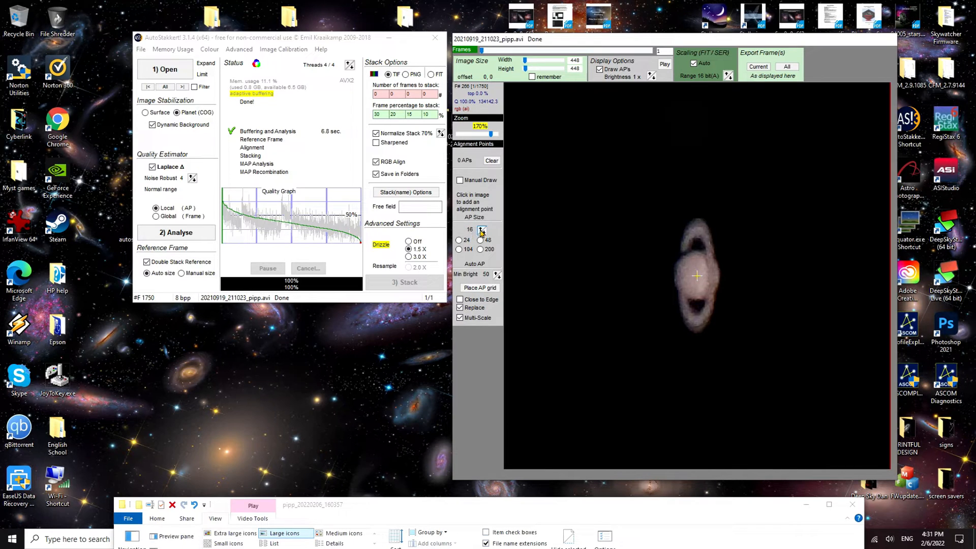
Step through larger alignment point sizes and settle on an AP size of 24.
{"action": "left_click", "coordinate": [481, 230]}
{"action": "left_click", "coordinate": [481, 230]}
{"action": "left_click", "coordinate": [482, 231]}
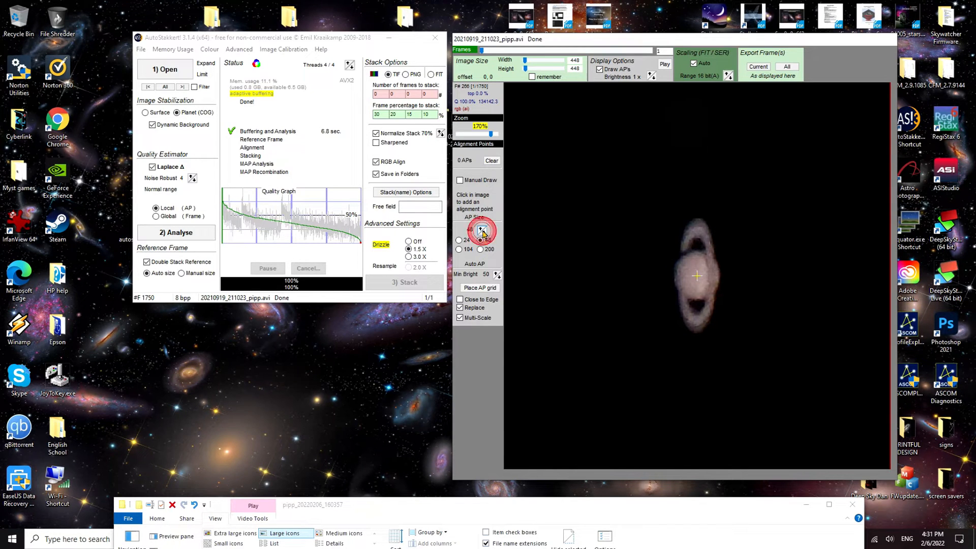
{"action": "left_click", "coordinate": [482, 230]}
{"action": "left_click", "coordinate": [482, 230]}
{"action": "left_click", "coordinate": [482, 229]}
{"action": "left_click", "coordinate": [482, 230]}
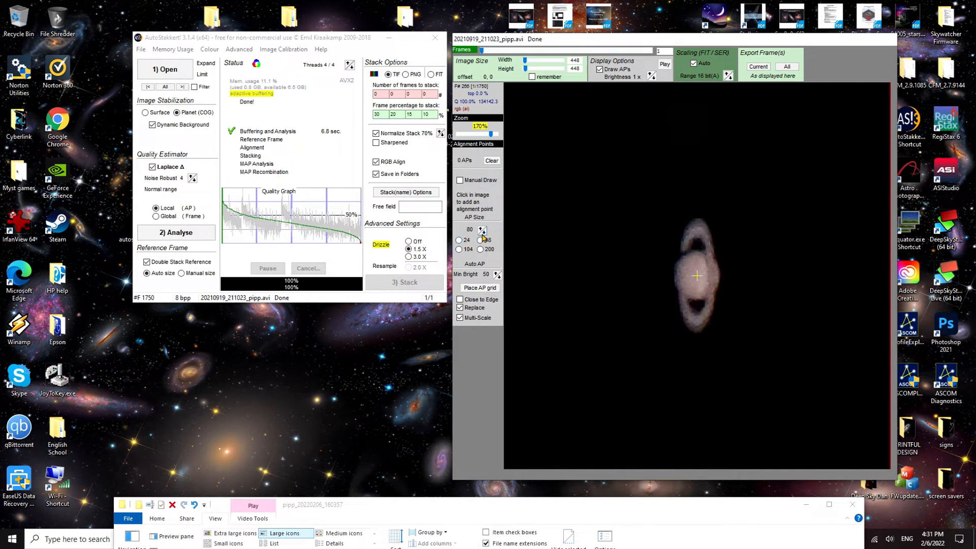
{"action": "left_click", "coordinate": [483, 232]}
{"action": "left_click", "coordinate": [482, 232]}
{"action": "left_click", "coordinate": [483, 232]}
{"action": "left_click", "coordinate": [483, 233]}
{"action": "left_click", "coordinate": [483, 232]}
{"action": "left_click", "coordinate": [459, 240]}
Set Min Bright to 20 and place the alignment point grid on Saturn.
{"action": "left_click", "coordinate": [498, 278]}
{"action": "left_click", "coordinate": [498, 278]}
{"action": "left_click", "coordinate": [498, 278]}
{"action": "left_click", "coordinate": [499, 278]}
{"action": "left_click", "coordinate": [499, 279]}
{"action": "left_click", "coordinate": [498, 279]}
{"action": "left_click", "coordinate": [480, 288]}
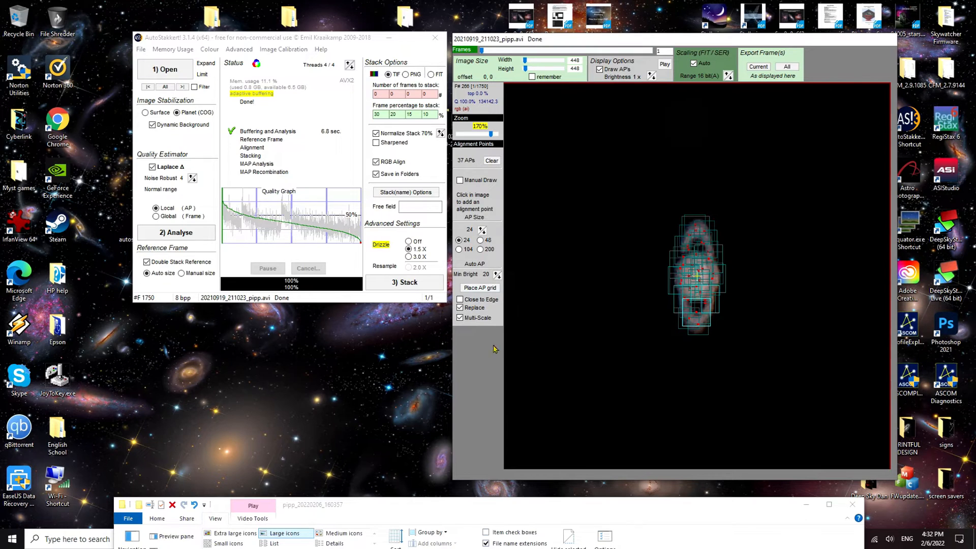
Clear the alignment points, set Min Bright to 50 and place a new grid on Saturn.
{"action": "left_click", "coordinate": [491, 161]}
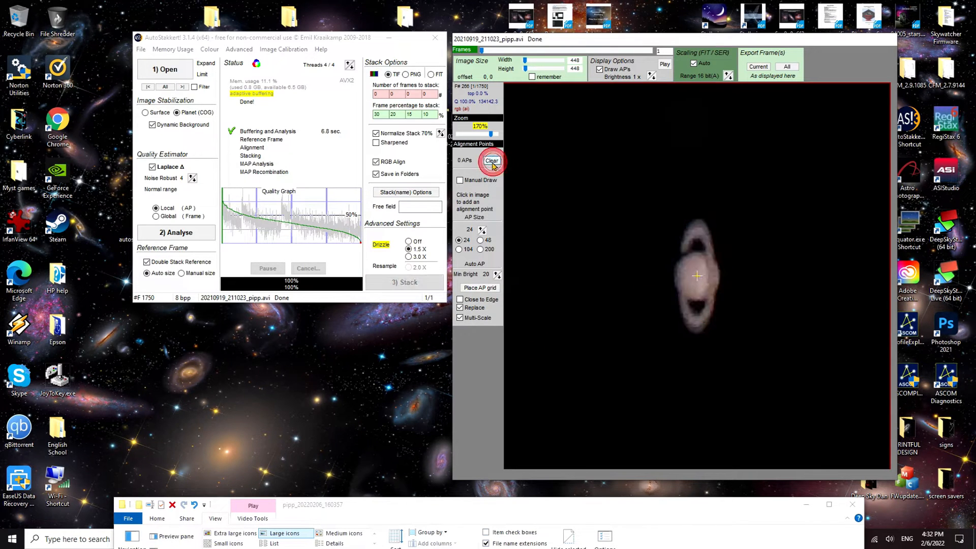
{"action": "left_click", "coordinate": [497, 273]}
{"action": "left_click", "coordinate": [497, 273]}
{"action": "left_click", "coordinate": [496, 273]}
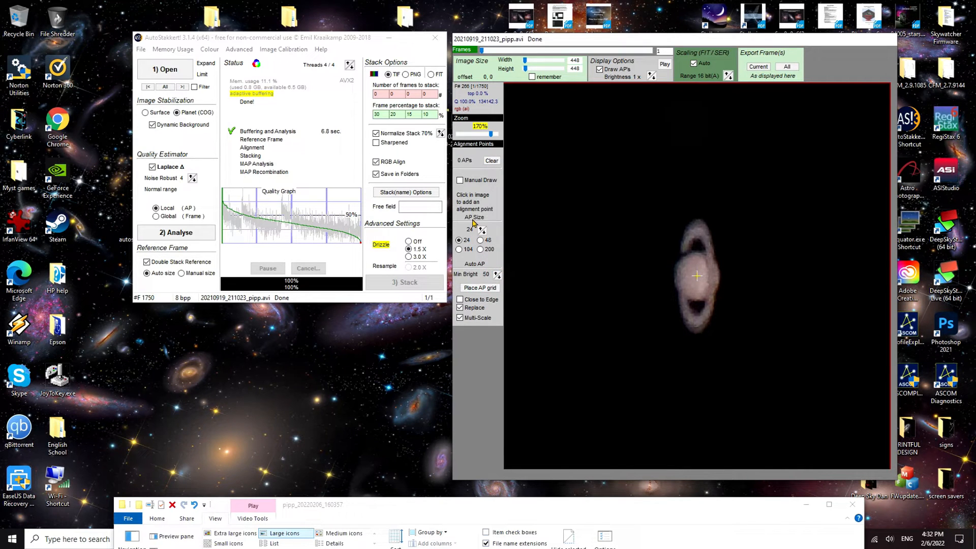
{"action": "left_click", "coordinate": [477, 288]}
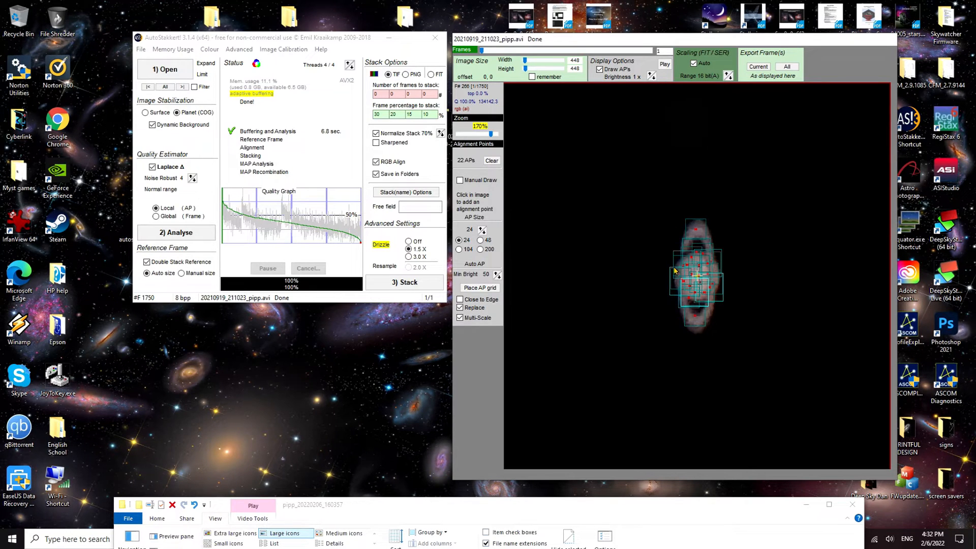
Clear the alignment points again and place a new grid with Min Bright set to 30.
{"action": "left_click", "coordinate": [497, 277]}
{"action": "left_click", "coordinate": [491, 161]}
{"action": "left_click", "coordinate": [497, 278]}
{"action": "left_click", "coordinate": [498, 277]}
{"action": "left_click", "coordinate": [497, 277]}
{"action": "left_click", "coordinate": [498, 278]}
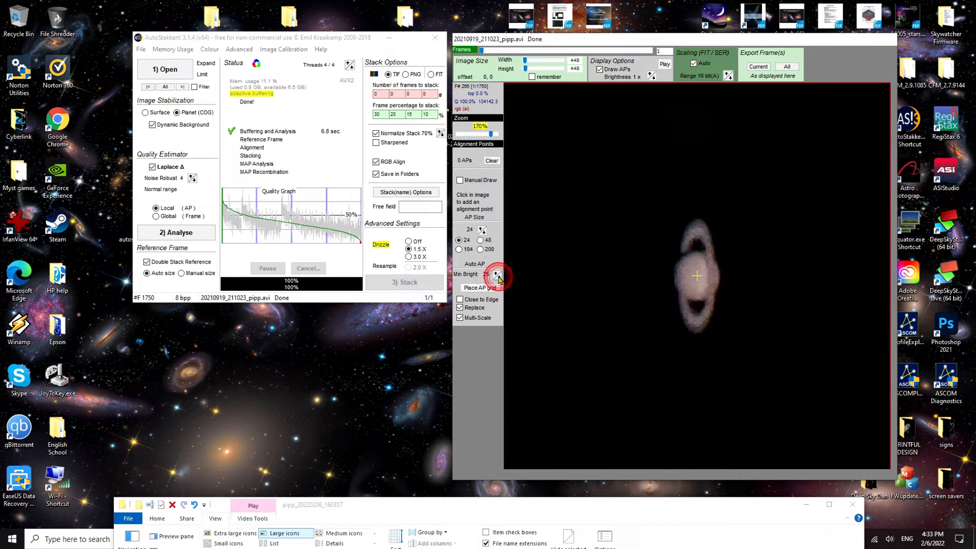
{"action": "left_click", "coordinate": [494, 273]}
{"action": "left_click", "coordinate": [473, 288]}
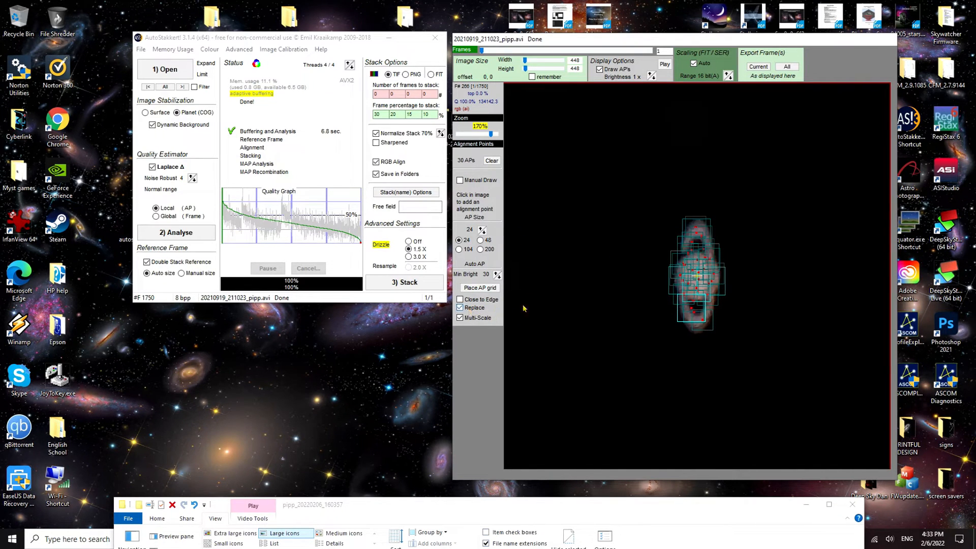
Clear the alignment grid, enable Manual Draw and draw individual alignment points over Saturn's rings and globe.
{"action": "left_click", "coordinate": [490, 161]}
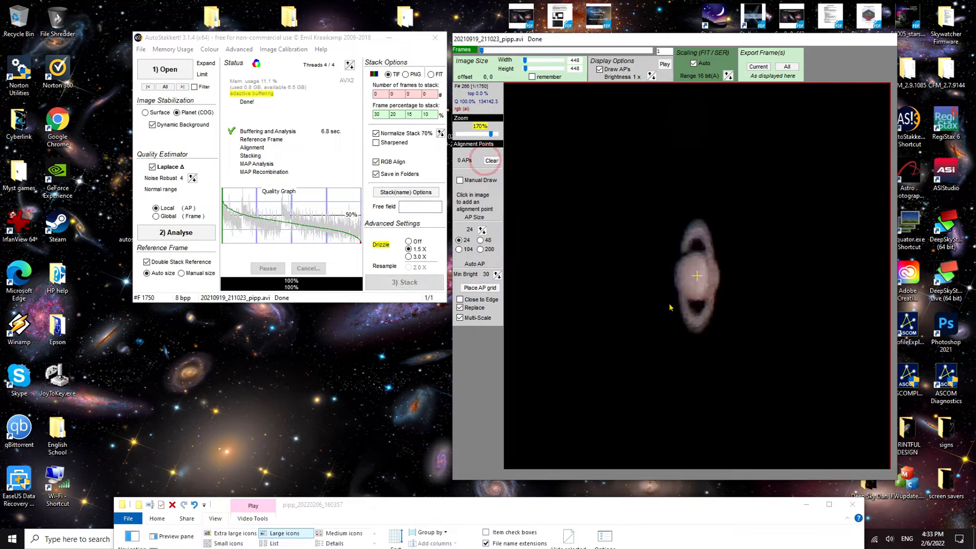
{"action": "left_click", "coordinate": [460, 180]}
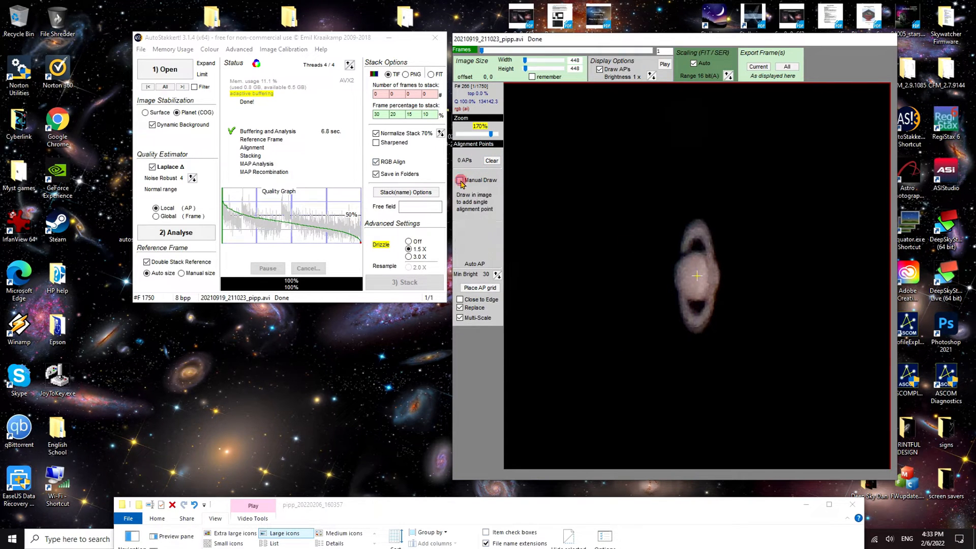
{"action": "left_click_drag", "start_coordinate": [705, 229], "coordinate": [687, 254]}
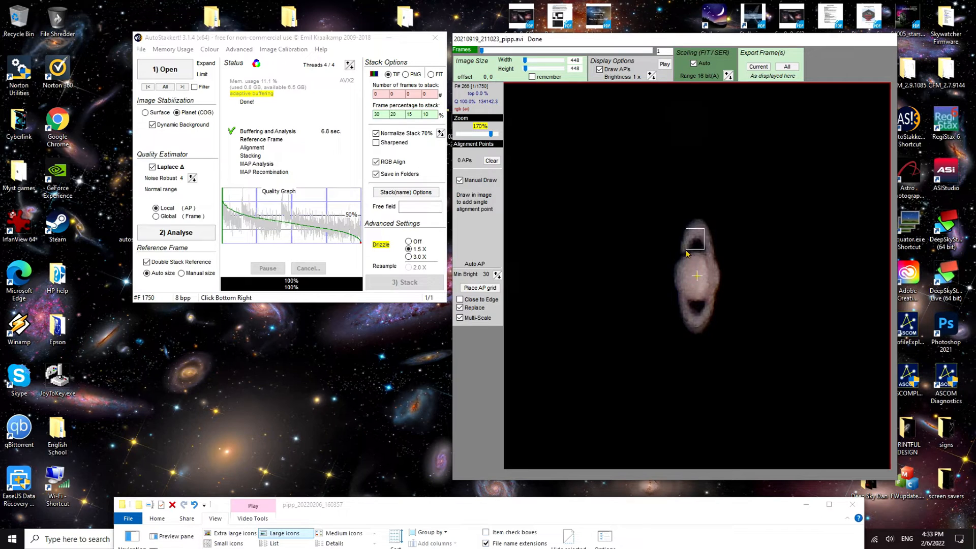
{"action": "left_click", "coordinate": [686, 253]}
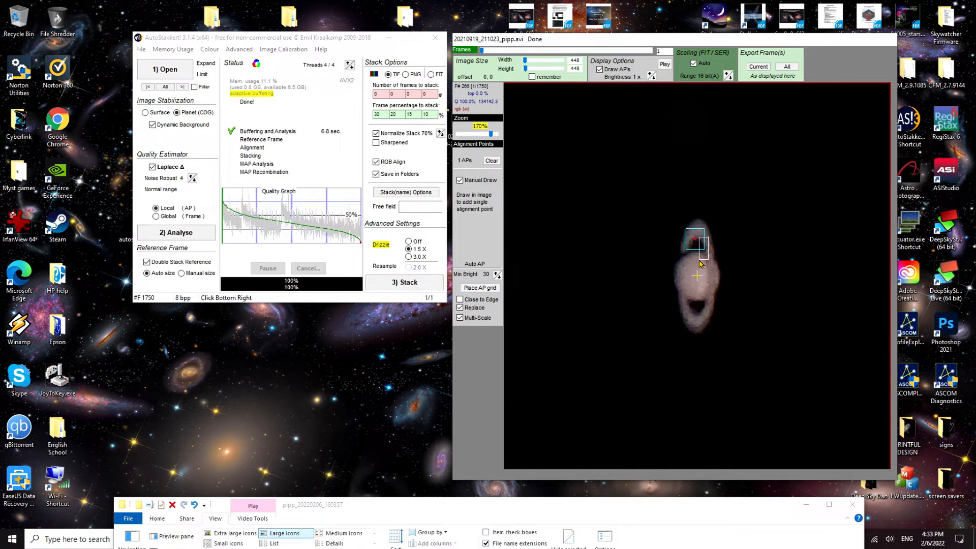
{"action": "left_click", "coordinate": [700, 264]}
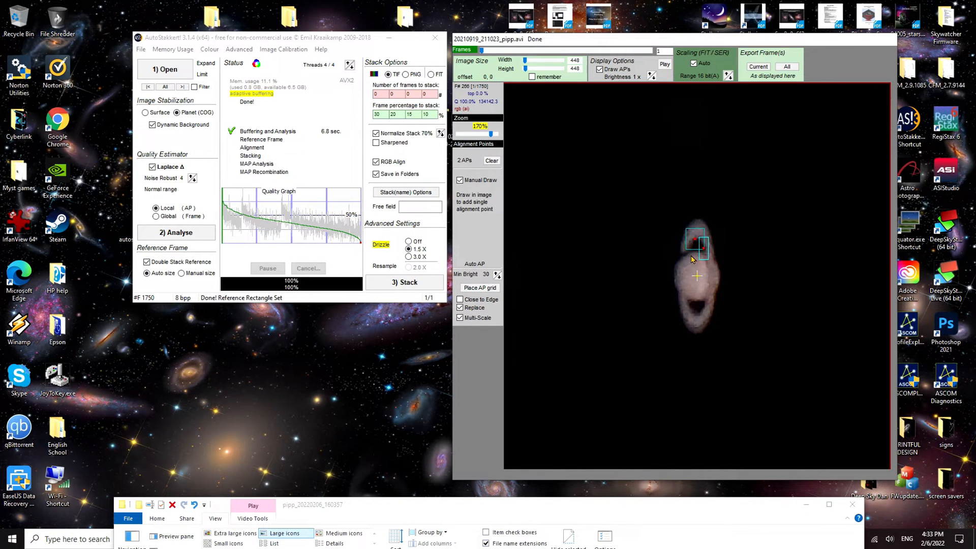
{"action": "left_click", "coordinate": [680, 287]}
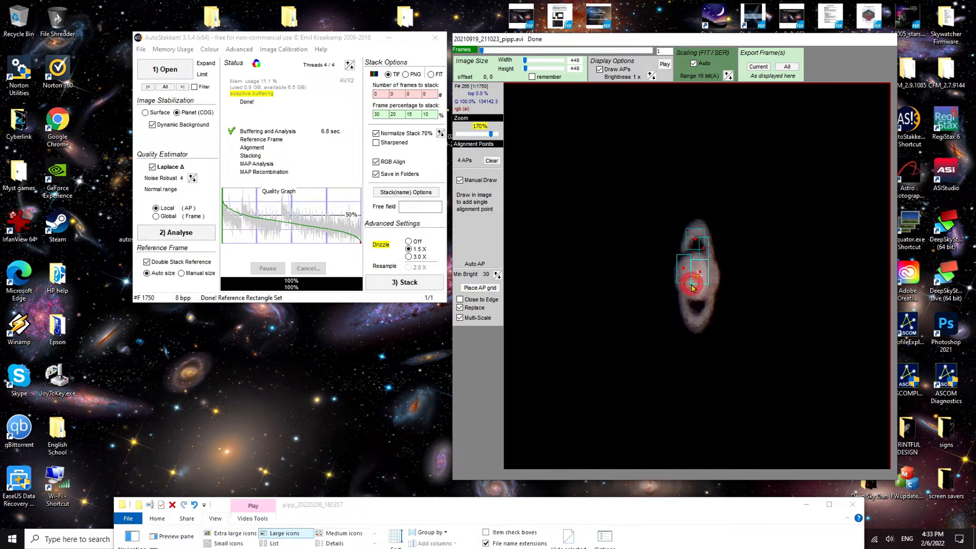
{"action": "left_click", "coordinate": [699, 279]}
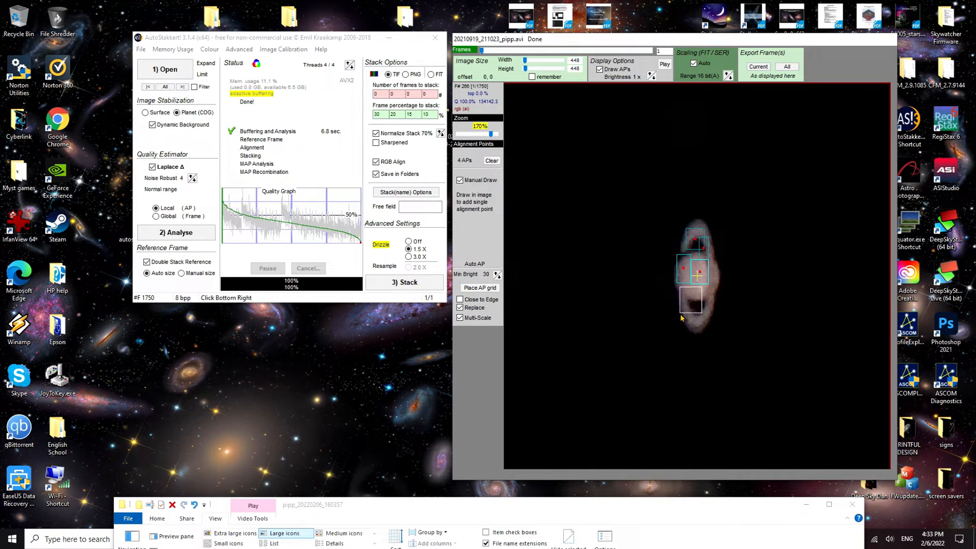
{"action": "left_click", "coordinate": [681, 318]}
{"action": "left_click", "coordinate": [704, 311]}
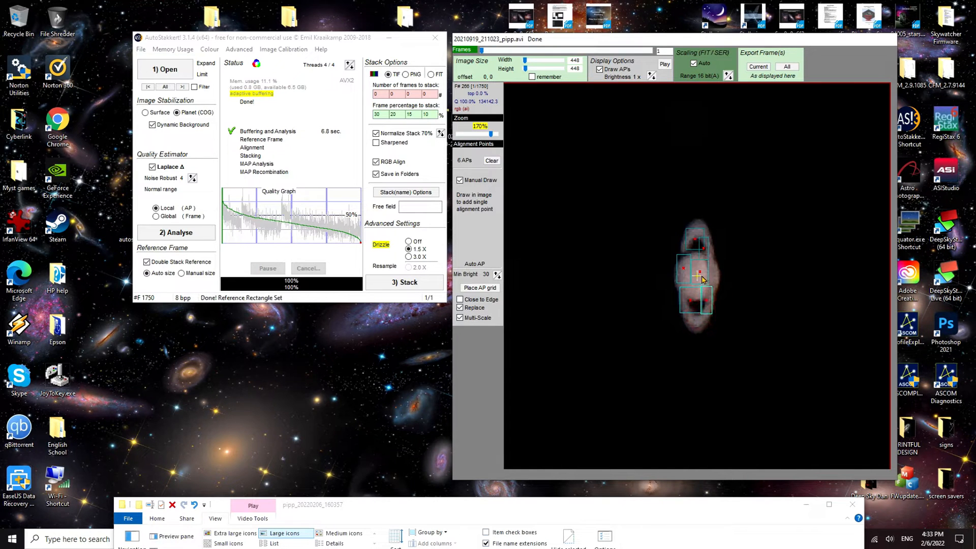
Draw additional overlapping alignment points by hand on Saturn's globe and at both ends of the ring.
{"action": "left_click", "coordinate": [686, 299]}
{"action": "left_click", "coordinate": [703, 256]}
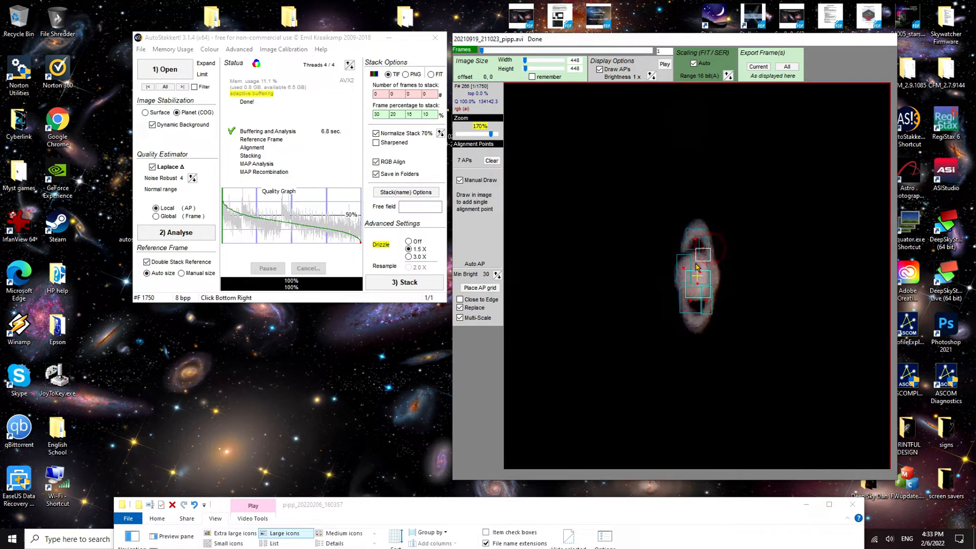
{"action": "left_click", "coordinate": [701, 231]}
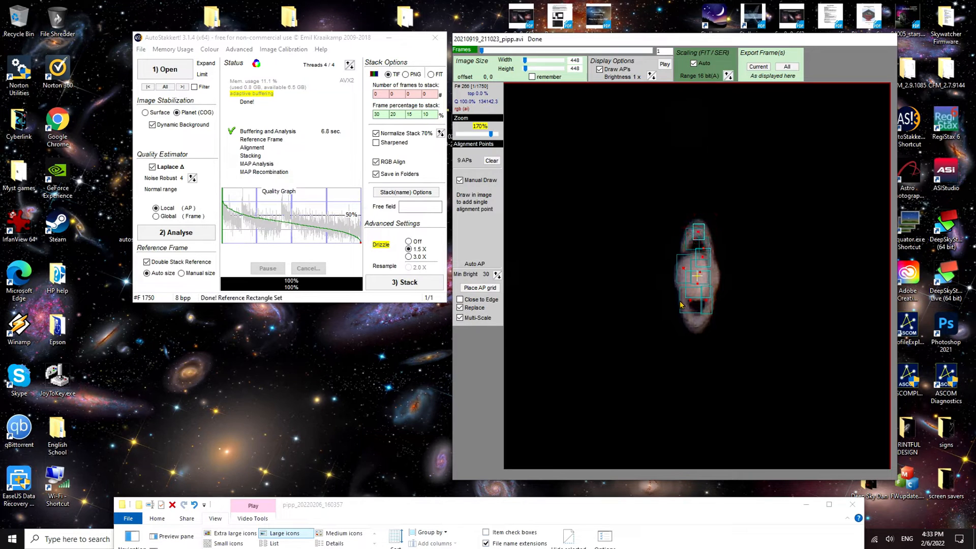
{"action": "left_click", "coordinate": [693, 260]}
{"action": "left_click", "coordinate": [680, 284]}
{"action": "left_click", "coordinate": [707, 306]}
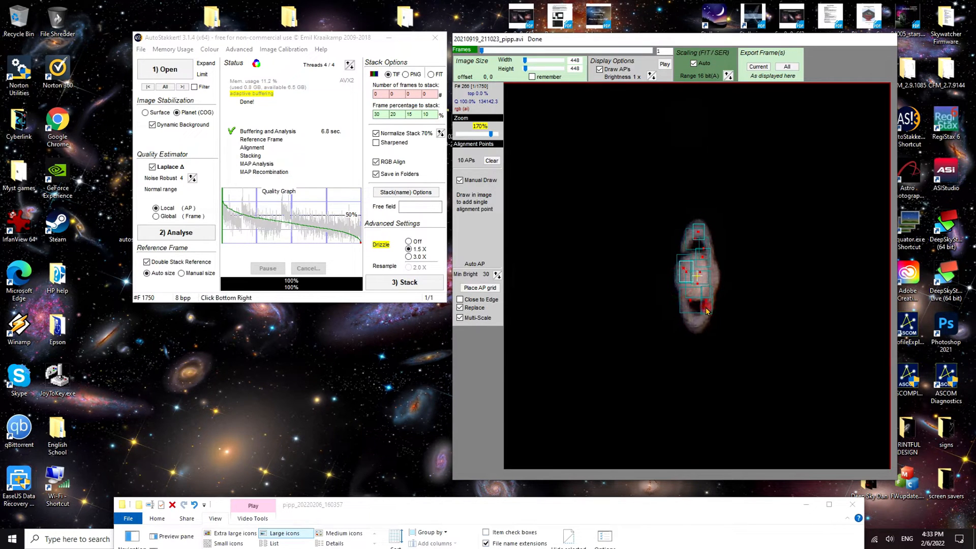
{"action": "left_click", "coordinate": [689, 322]}
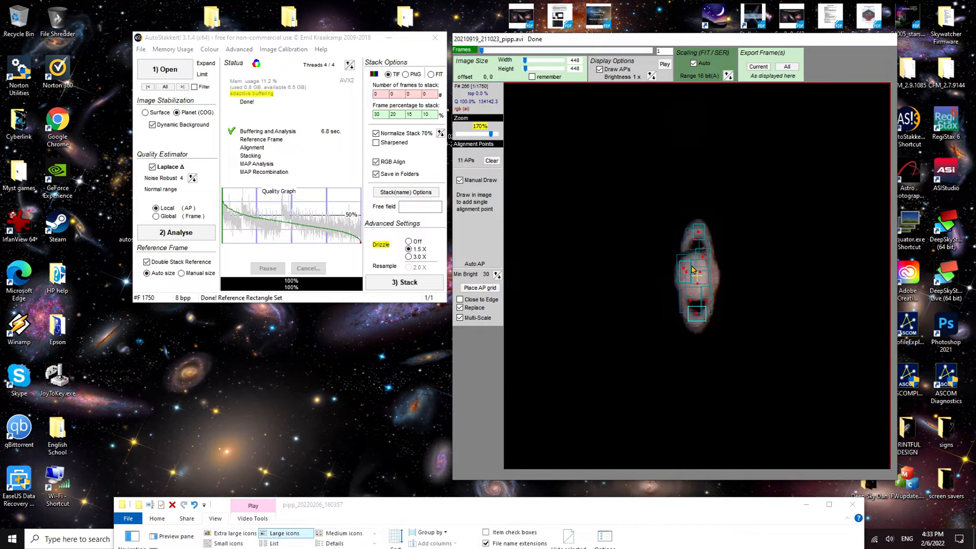
Remove the hand-drawn points, disable Manual Draw and place an automatic alignment point grid with Min Bright set to 40.
{"action": "left_click", "coordinate": [492, 160]}
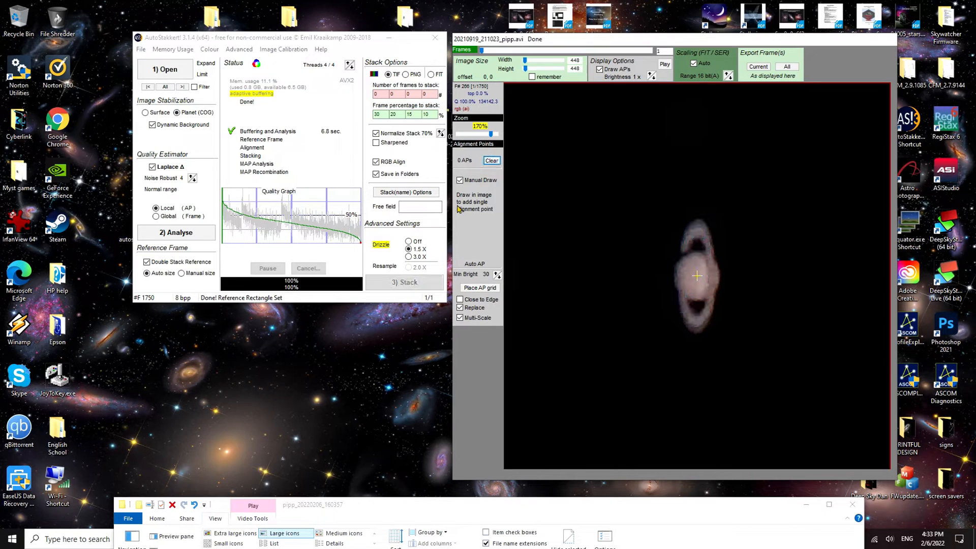
{"action": "left_click", "coordinate": [460, 180]}
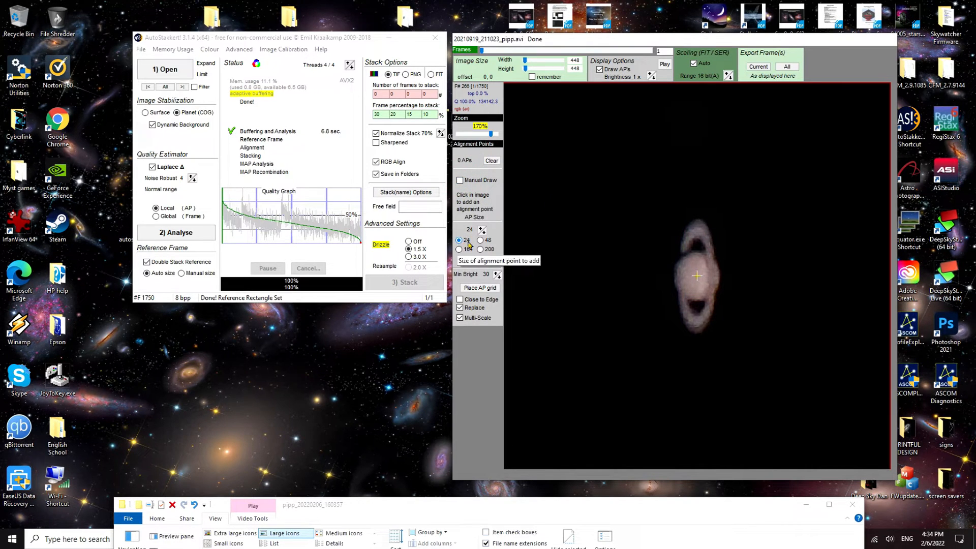
{"action": "left_click", "coordinate": [496, 274]}
{"action": "left_click", "coordinate": [496, 274]}
{"action": "left_click", "coordinate": [496, 275]}
{"action": "left_click", "coordinate": [497, 275]}
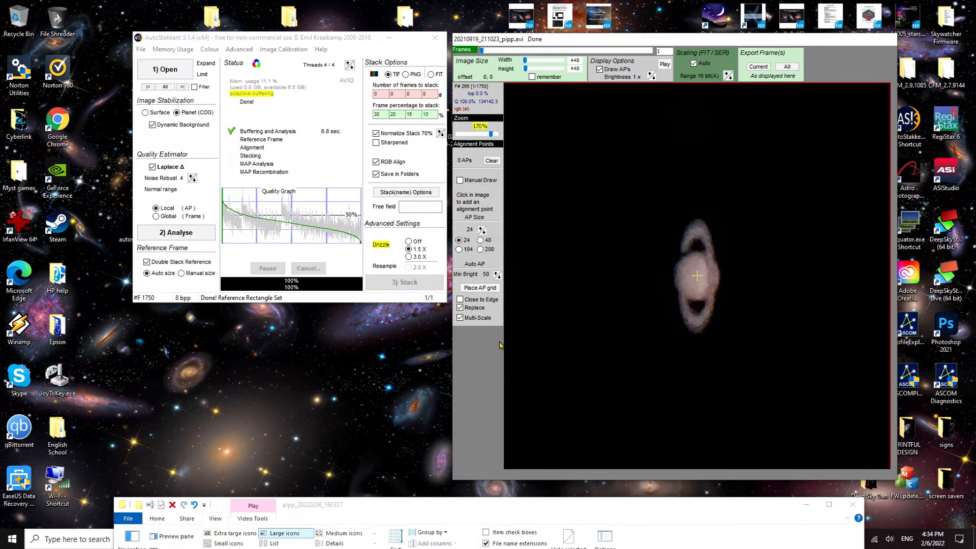
{"action": "left_click", "coordinate": [498, 277]}
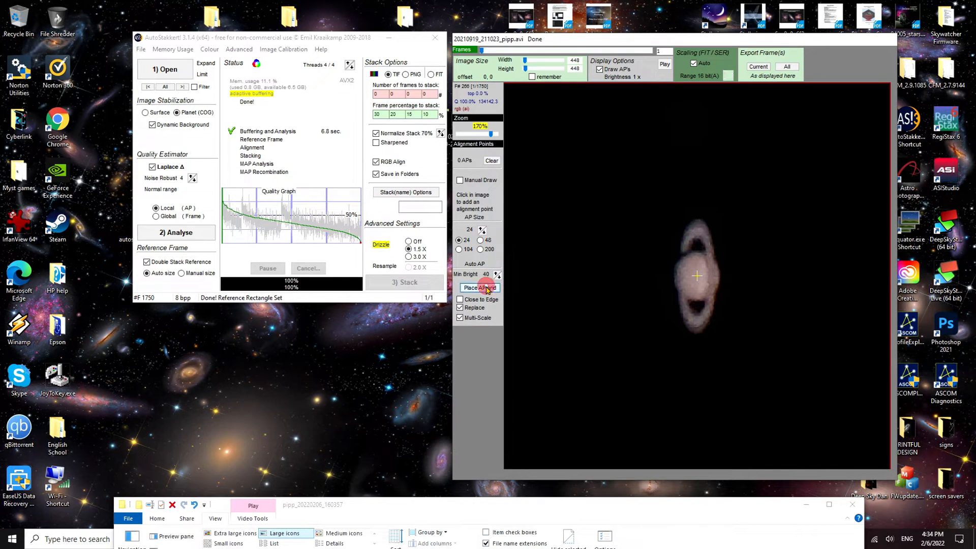
{"action": "left_click", "coordinate": [480, 288]}
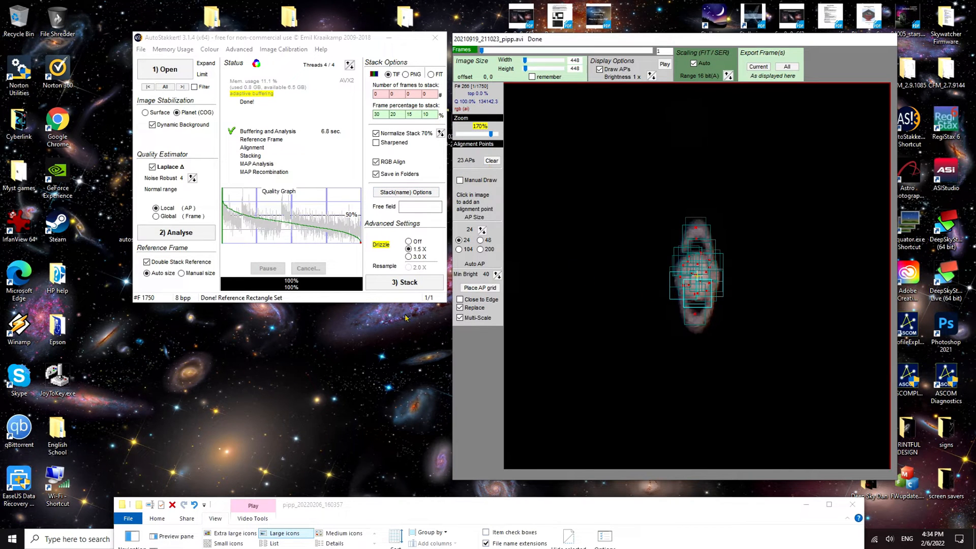
Replace the alignment points with a grid using AP size 16 and Min Bright 50, and start stacking the frames.
{"action": "left_click", "coordinate": [491, 161]}
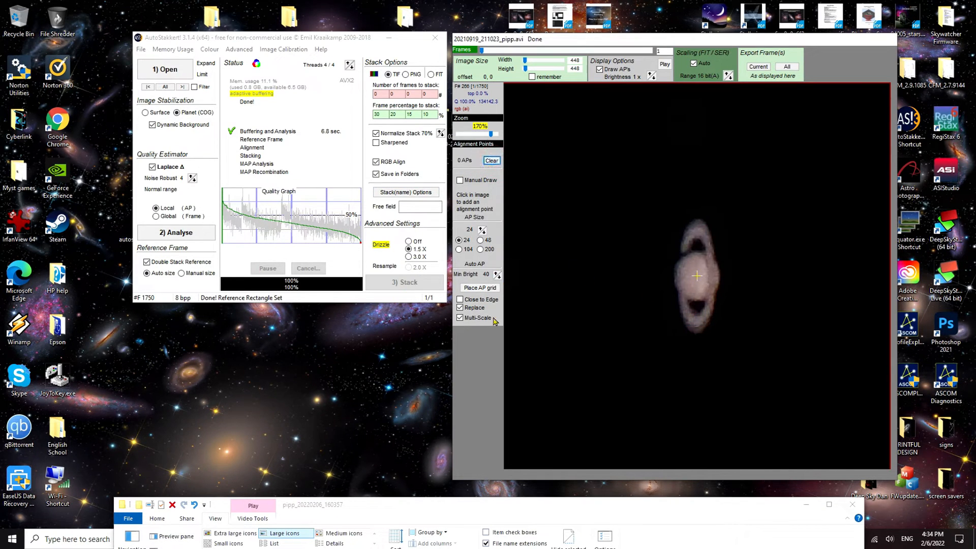
{"action": "left_click", "coordinate": [482, 233]}
{"action": "left_click", "coordinate": [494, 274]}
{"action": "left_click", "coordinate": [493, 274]}
{"action": "left_click", "coordinate": [475, 288]}
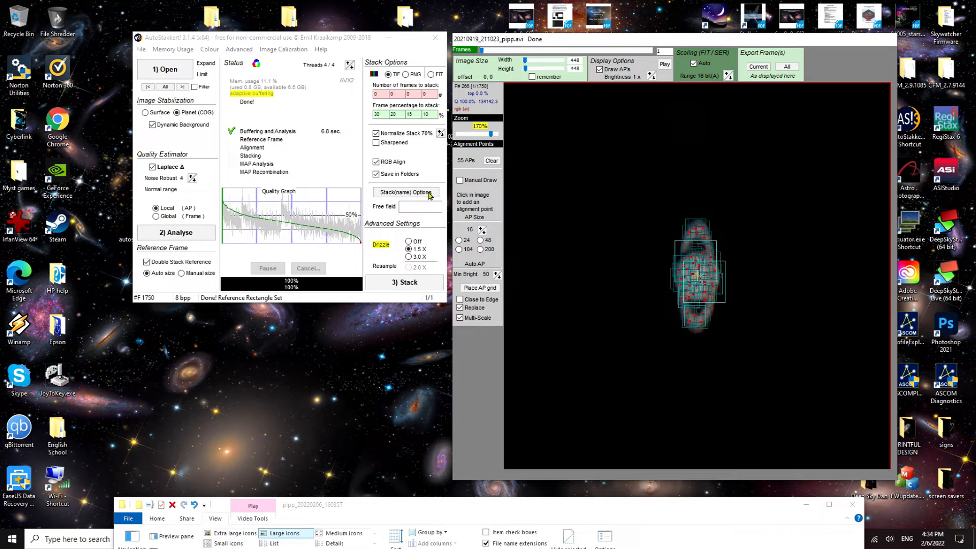
{"action": "left_click", "coordinate": [480, 288]}
{"action": "left_click", "coordinate": [480, 288]}
{"action": "left_click", "coordinate": [403, 285]}
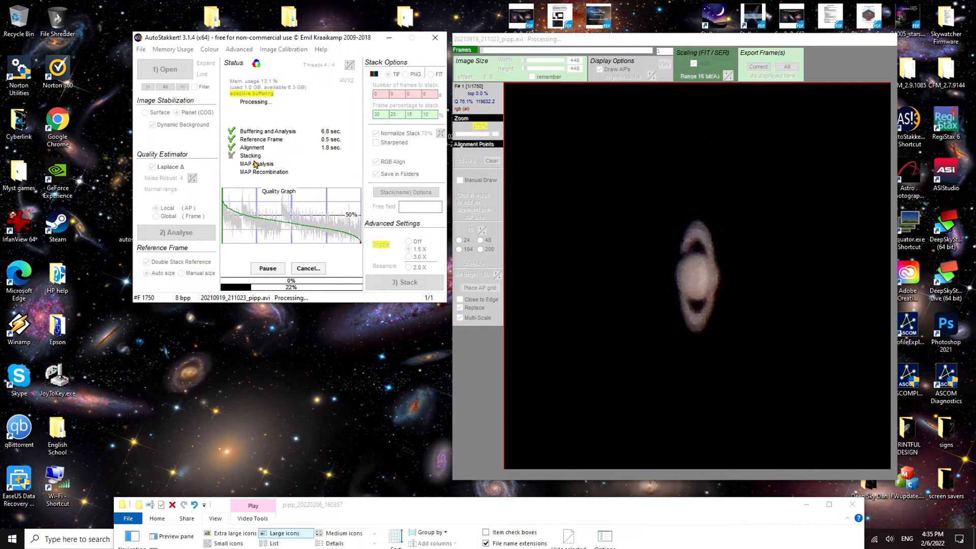
Bring the file window into view and reopen the pipp_20220206_160357 folder to check for stacking output.
{"action": "left_click_drag", "start_coordinate": [417, 505], "coordinate": [422, 330]}
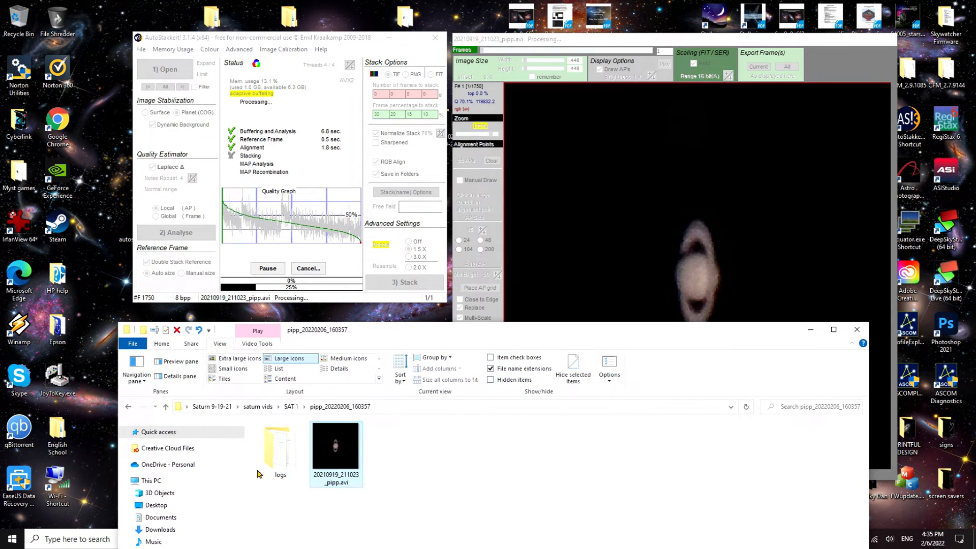
{"action": "left_click", "coordinate": [128, 407]}
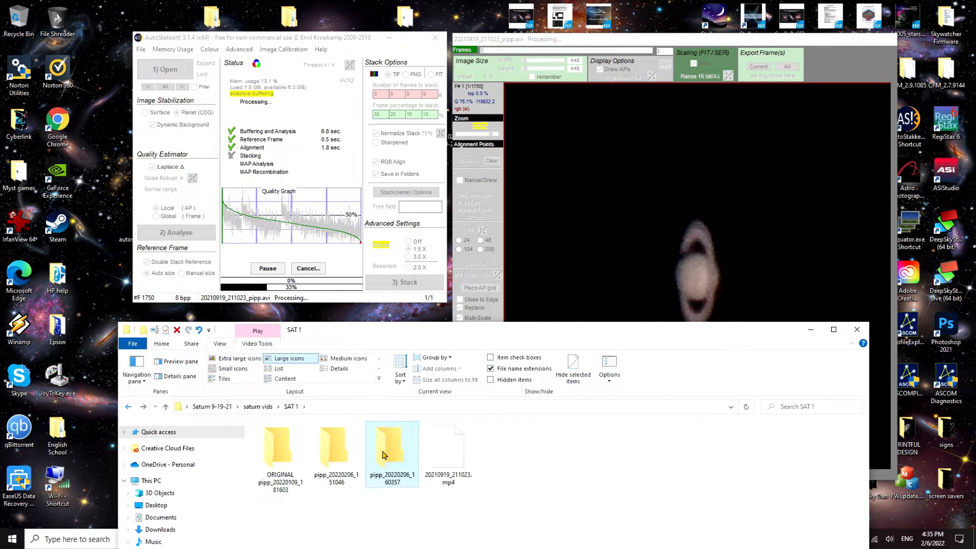
{"action": "double_click", "coordinate": [387, 450]}
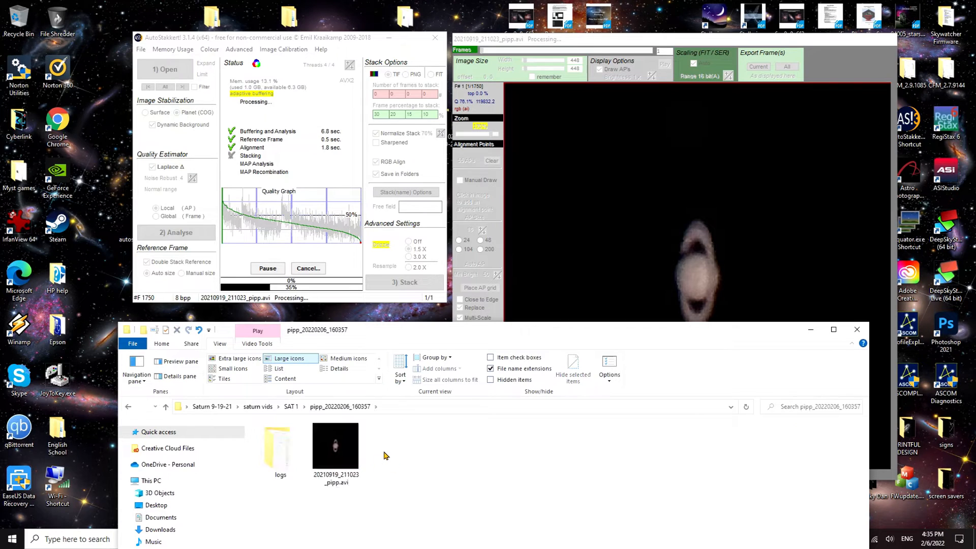
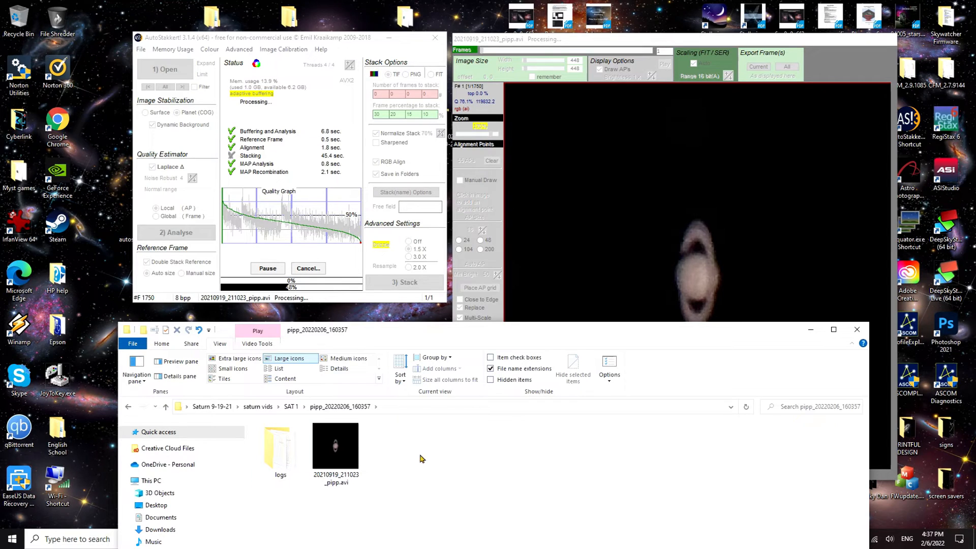
{"action": "left_click_drag", "start_coordinate": [468, 336], "coordinate": [472, 321]}
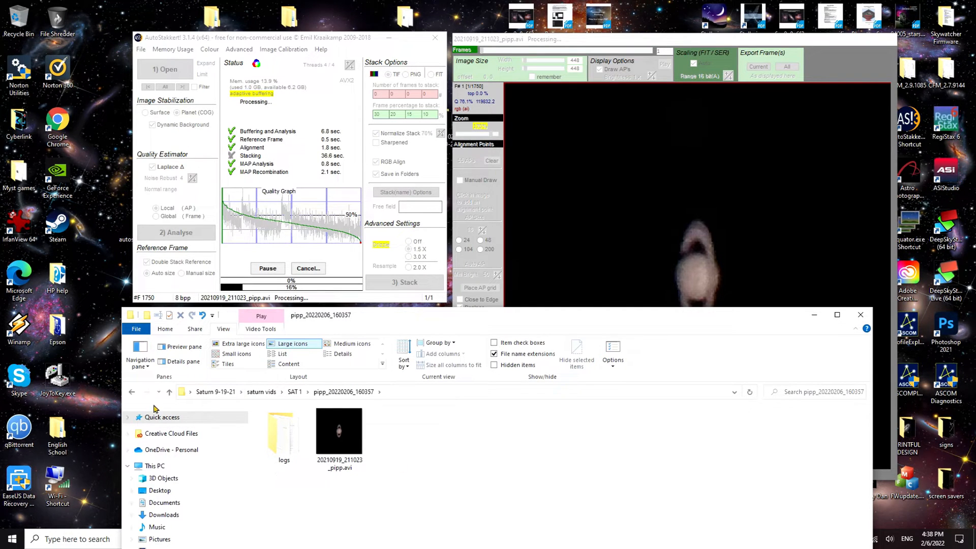
{"action": "left_click", "coordinate": [129, 392]}
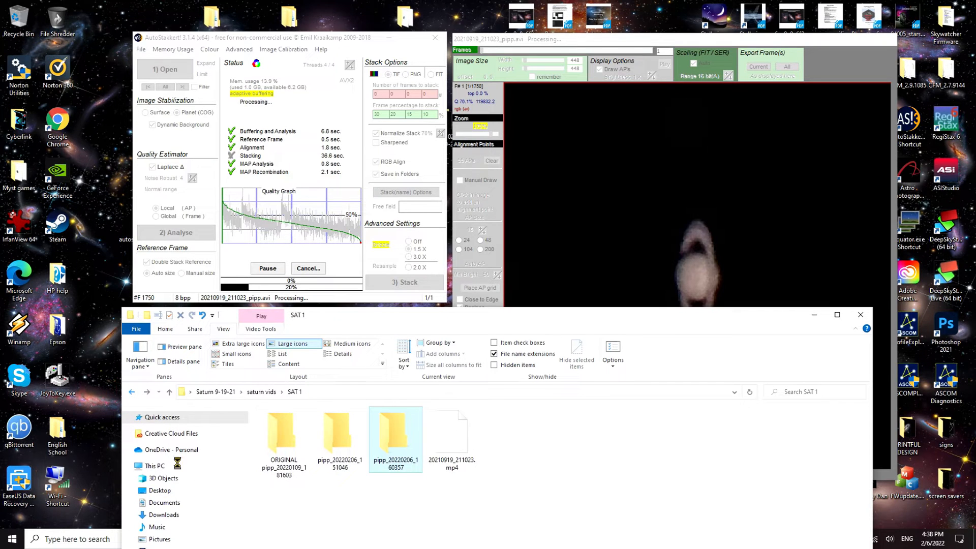
{"action": "double_click", "coordinate": [395, 442]}
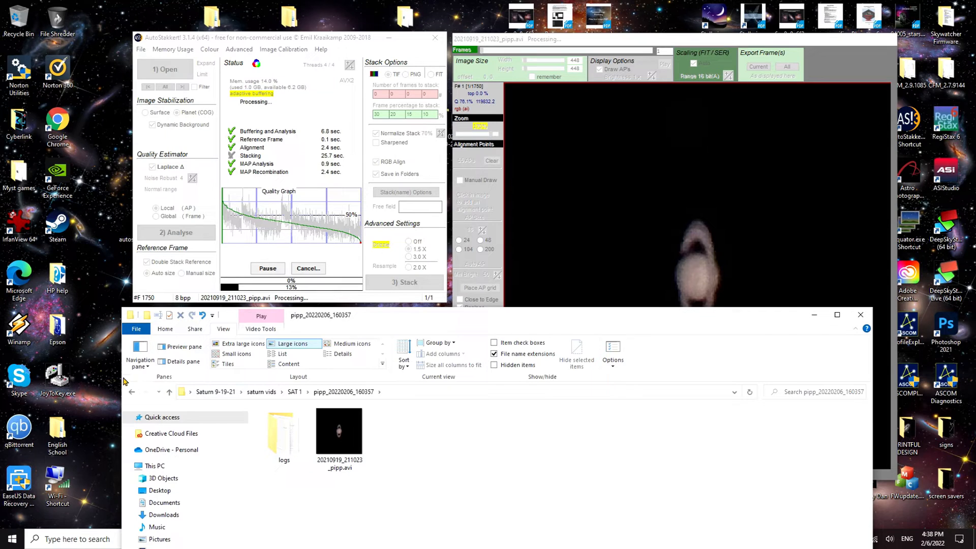
Go back up to the saturn vids folder and navigate through SAT 1 and pipp_20220206_160357 into the AS_P30 output folder.
{"action": "left_click", "coordinate": [131, 392]}
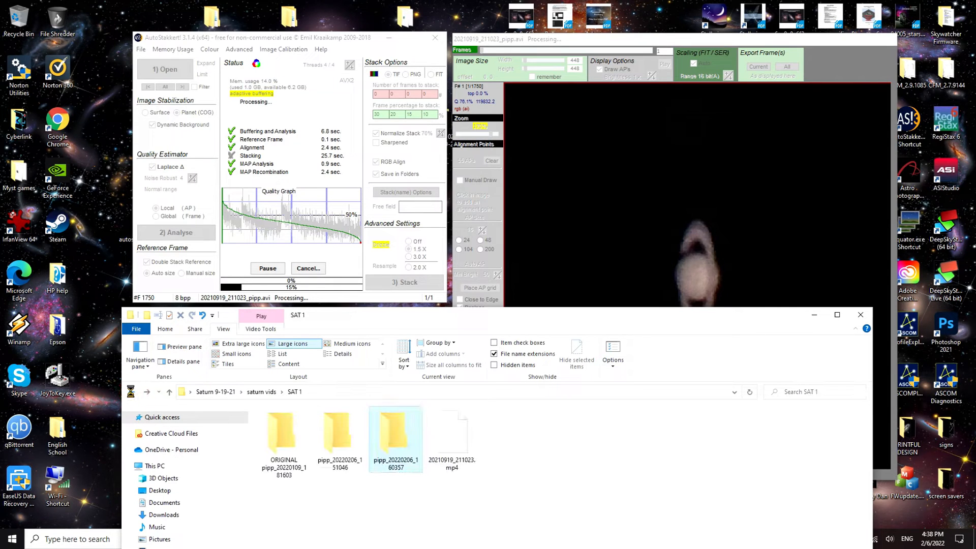
{"action": "left_click", "coordinate": [132, 392]}
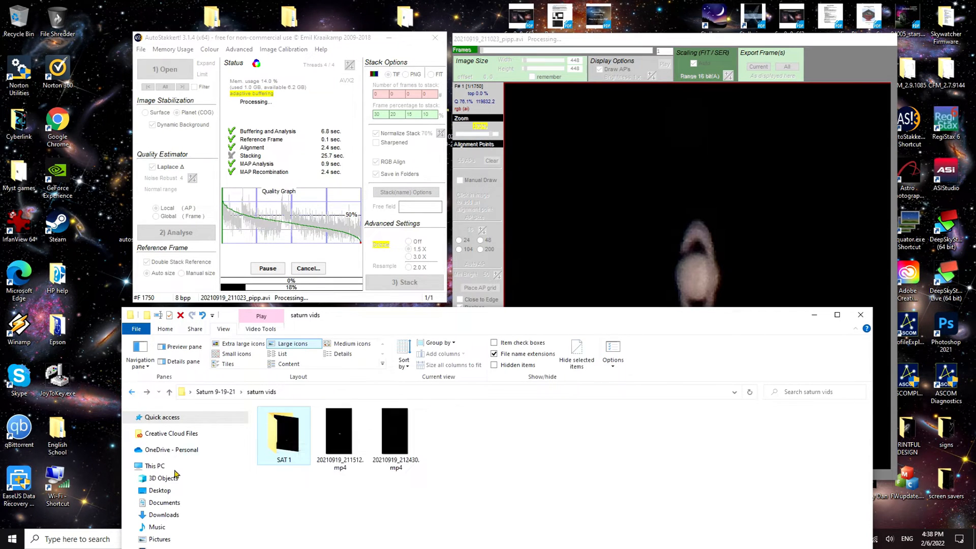
{"action": "double_click", "coordinate": [273, 432]}
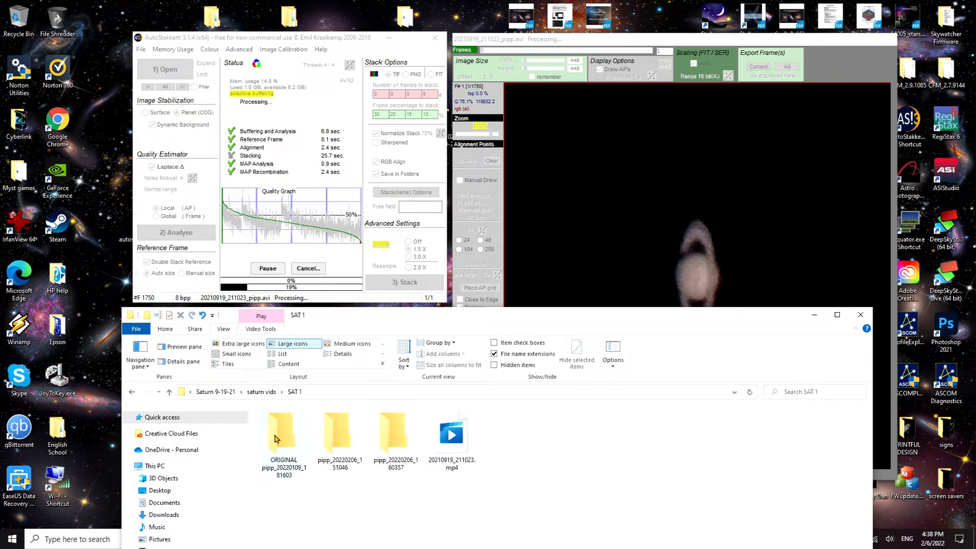
{"action": "double_click", "coordinate": [399, 437]}
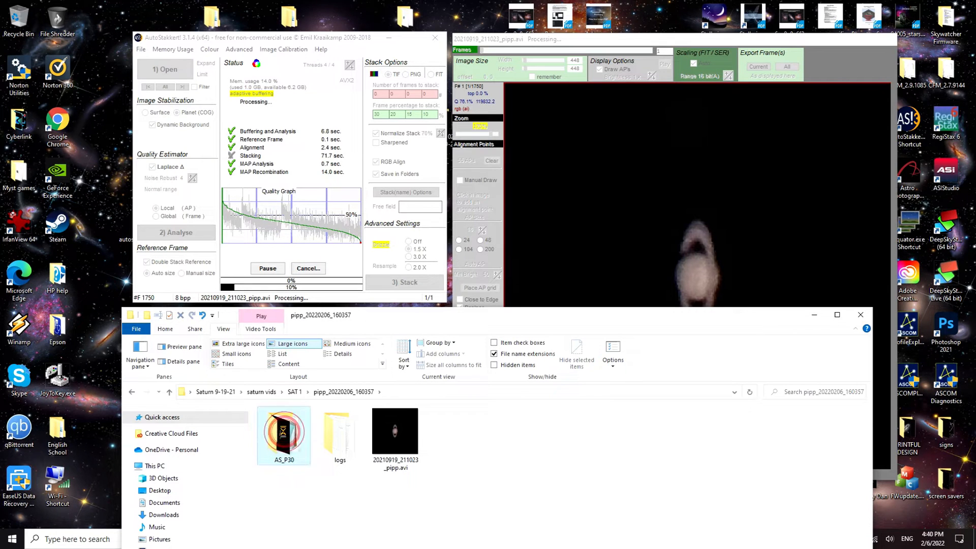
{"action": "left_click", "coordinate": [284, 436]}
{"action": "double_click", "coordinate": [285, 436]}
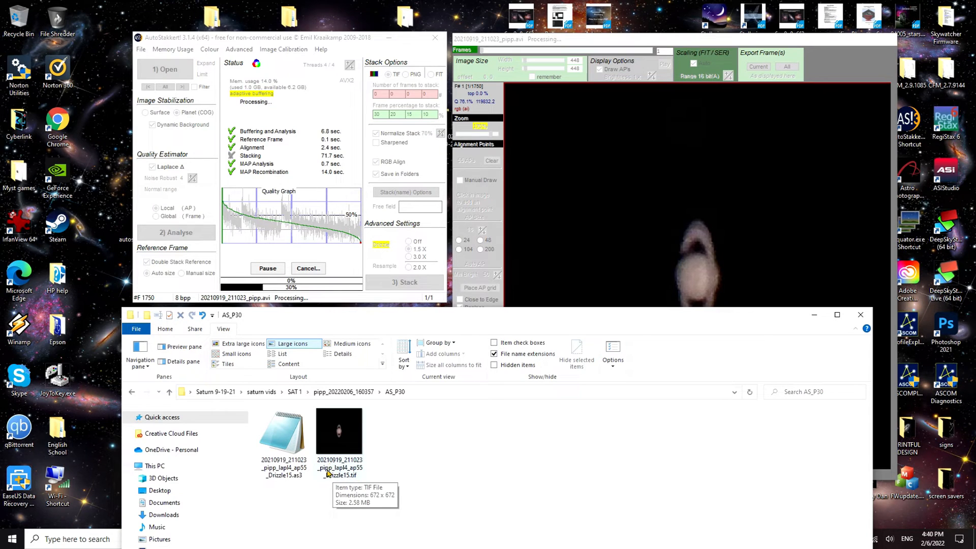
Open the stacked image 20210919_211023_pipp_lapl4_ap55_Drizzle15.tif in the photo viewer and rotate it 90 degrees clockwise.
{"action": "left_click", "coordinate": [333, 438]}
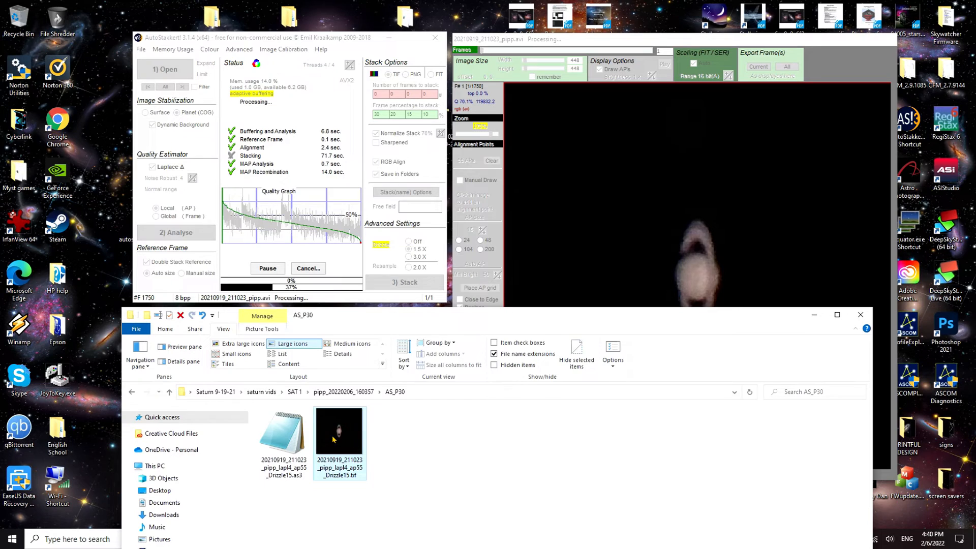
{"action": "double_click", "coordinate": [333, 438]}
{"action": "left_click_drag", "start_coordinate": [386, 158], "coordinate": [402, 117]}
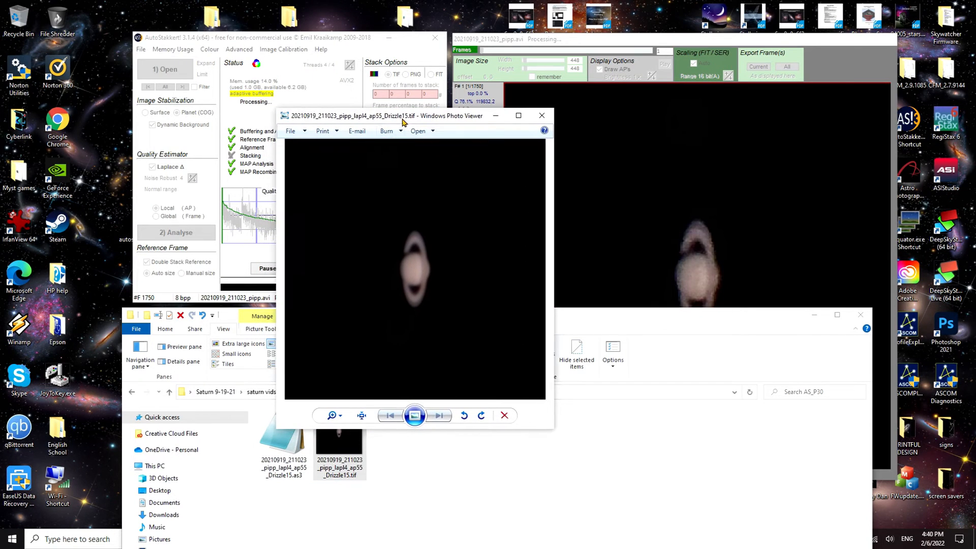
{"action": "left_click", "coordinate": [482, 416]}
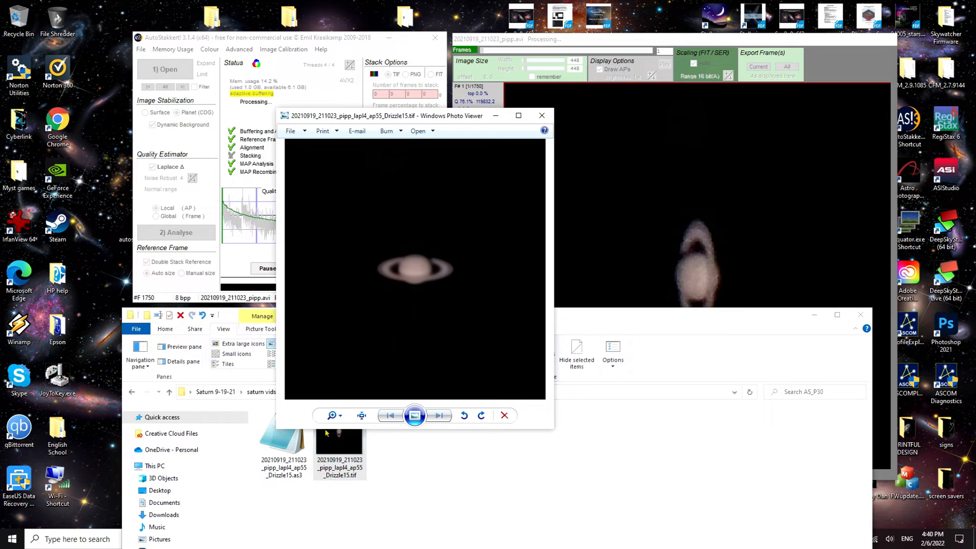
Examine the rings and planet edge in the AS_P30 stacked Saturn image at several magnifications, and return to the full view.
{"action": "left_click", "coordinate": [333, 416]}
{"action": "left_click_drag", "start_coordinate": [337, 417], "coordinate": [338, 407]}
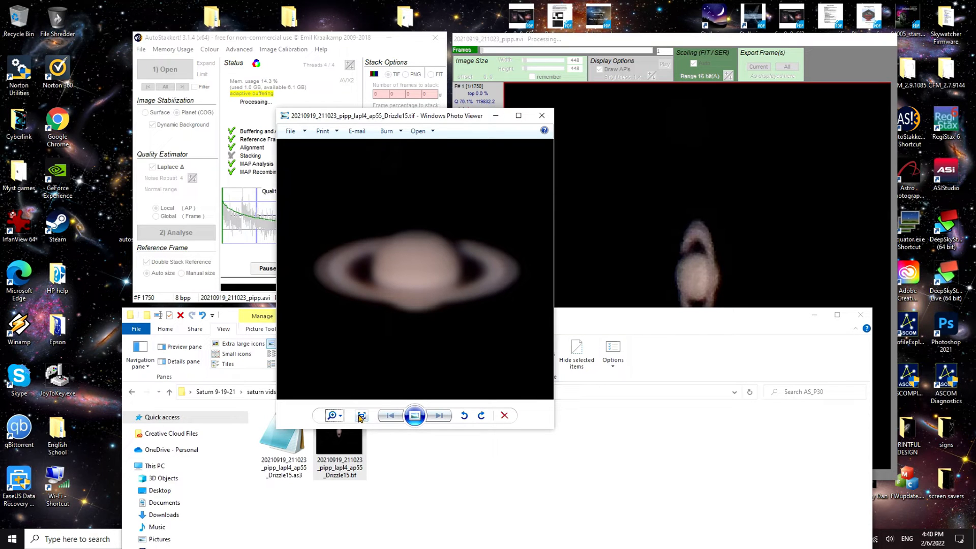
{"action": "left_click", "coordinate": [336, 416]}
{"action": "left_click_drag", "start_coordinate": [340, 417], "coordinate": [342, 355]}
{"action": "left_click_drag", "start_coordinate": [316, 272], "coordinate": [451, 276]}
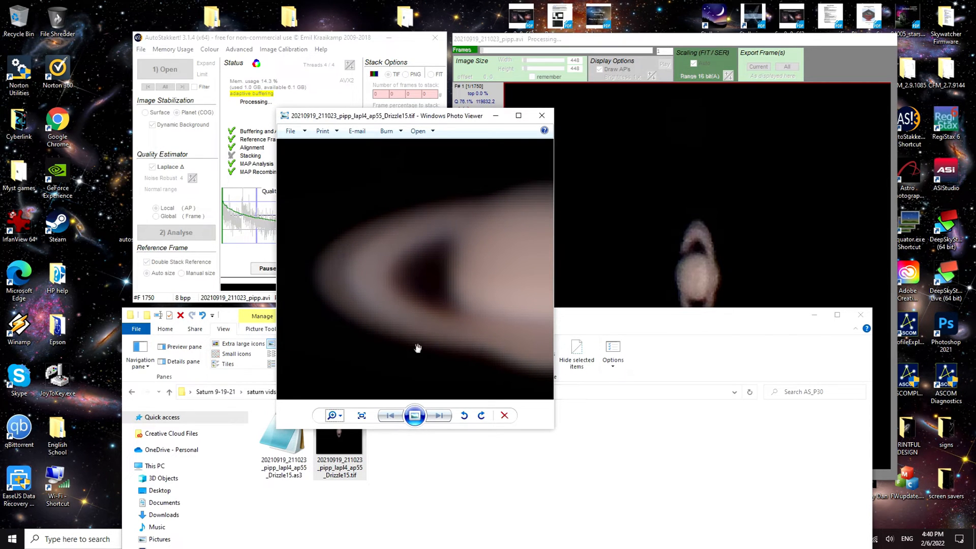
{"action": "left_click", "coordinate": [339, 416]}
{"action": "left_click_drag", "start_coordinate": [340, 418], "coordinate": [339, 418]}
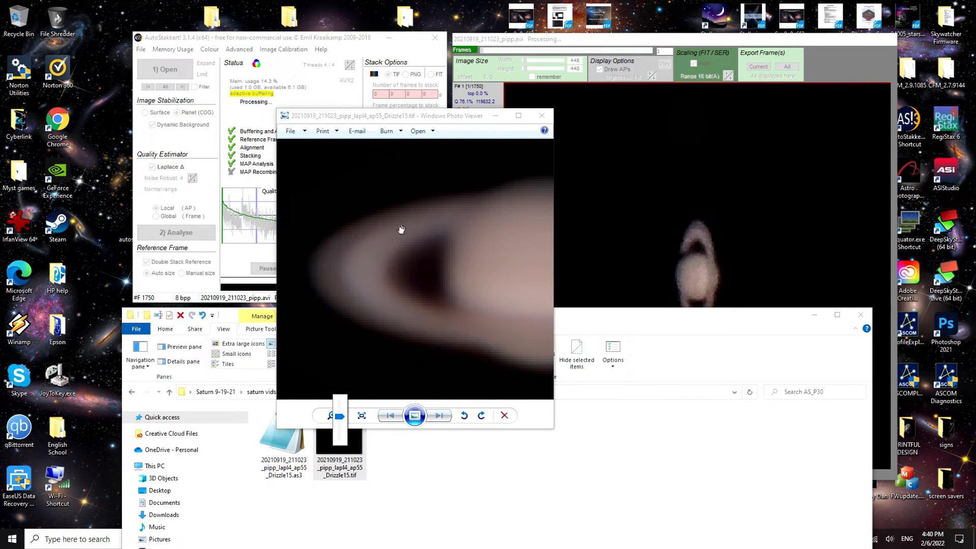
{"action": "left_click_drag", "start_coordinate": [343, 422], "coordinate": [344, 449]}
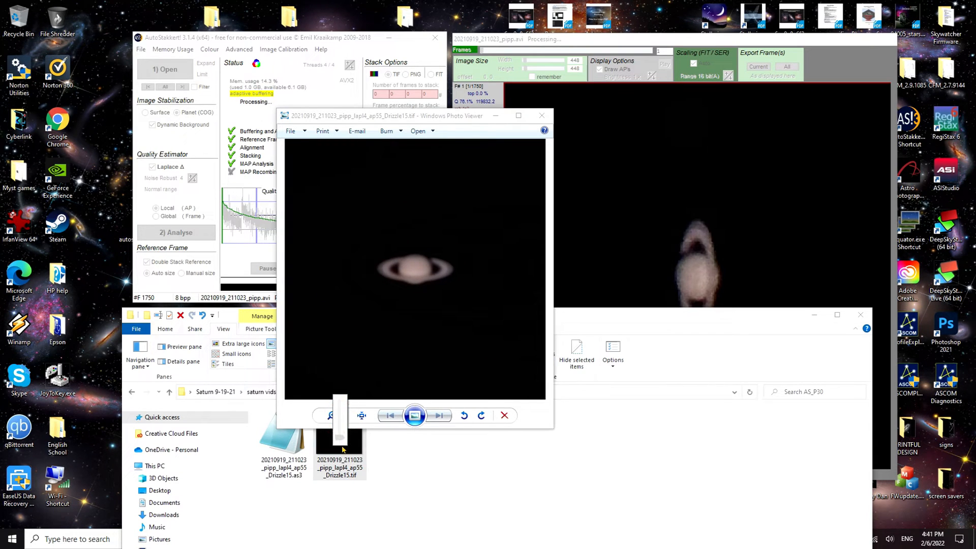
{"action": "left_click", "coordinate": [416, 319]}
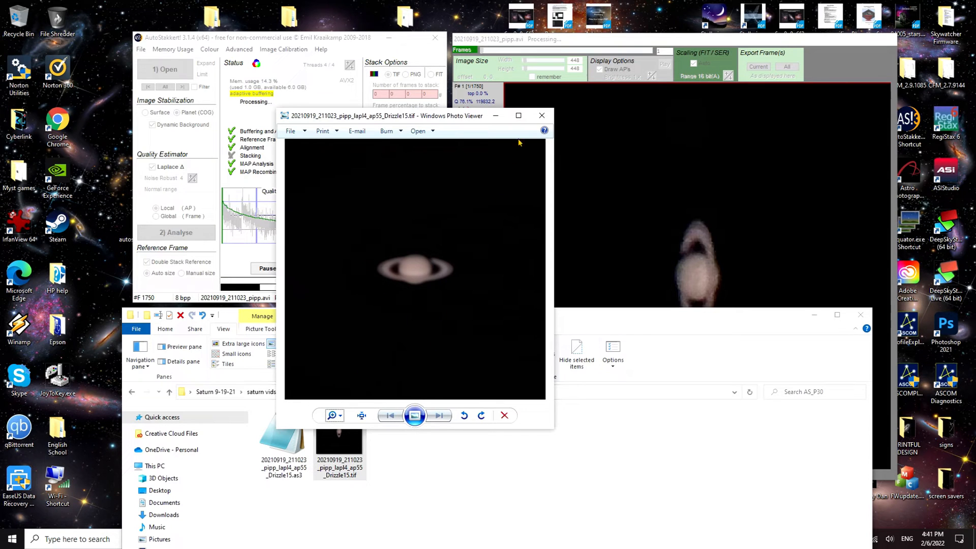
Move the AS_P30 image window clear of the file window and open the AS_P20 output folder.
{"action": "left_click_drag", "start_coordinate": [371, 115], "coordinate": [219, 45]}
{"action": "left_click_drag", "start_coordinate": [195, 34], "coordinate": [205, 38]}
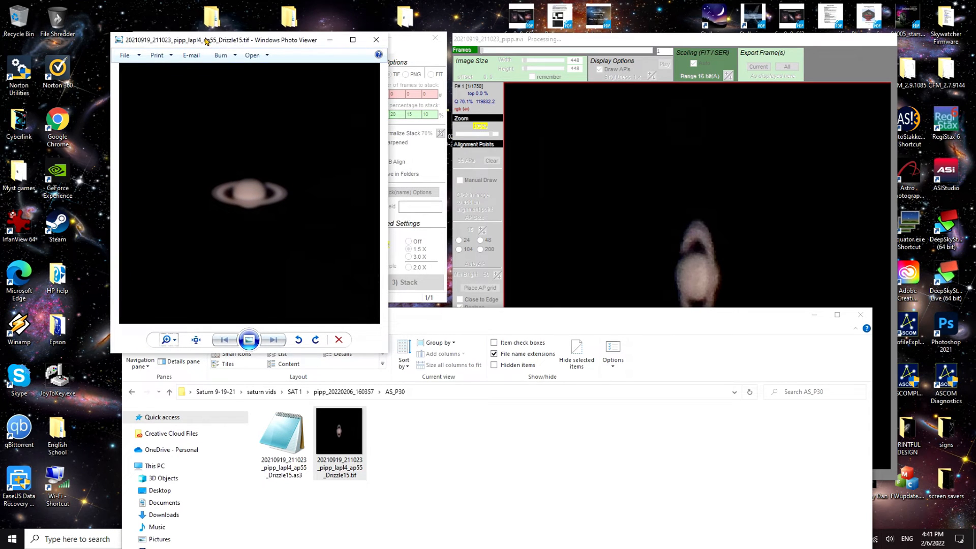
{"action": "left_click", "coordinate": [132, 396]}
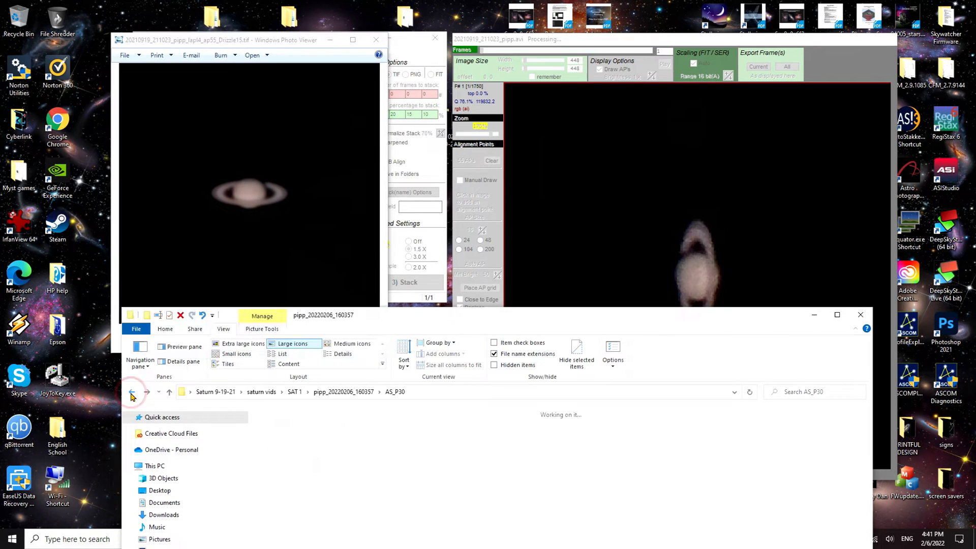
{"action": "double_click", "coordinate": [287, 441]}
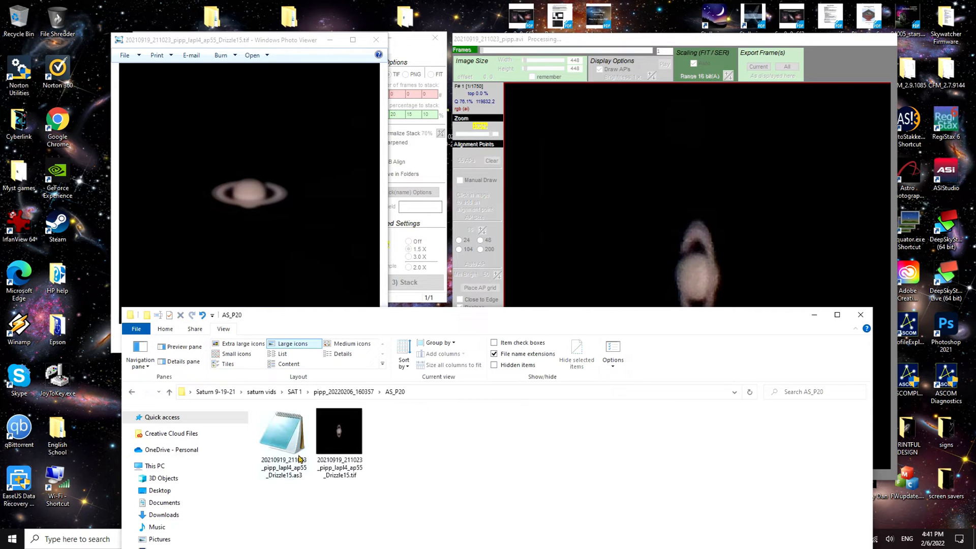
Open the AS_P20 stacked TIF, rotate it 90 degrees clockwise and place its window beside the AS_P30 image.
{"action": "left_click", "coordinate": [354, 479]}
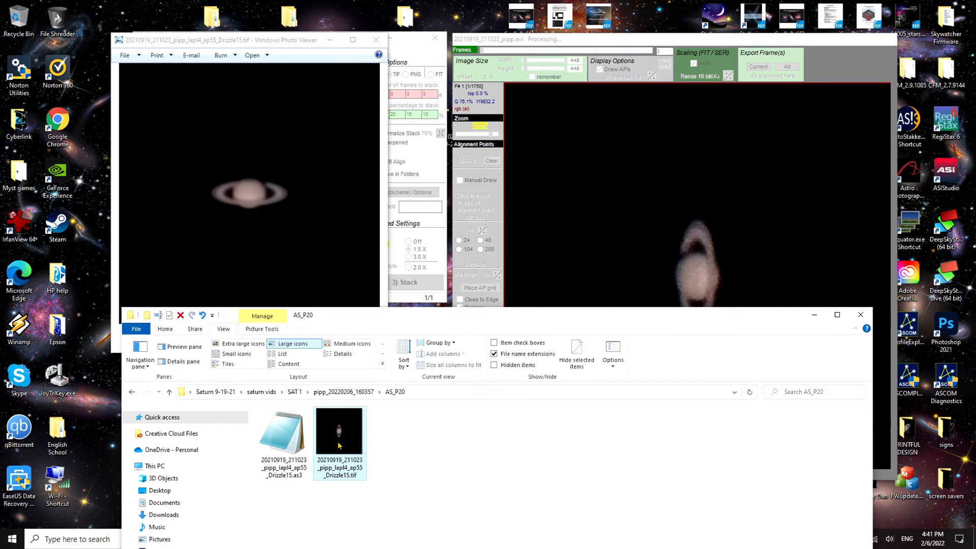
{"action": "left_click", "coordinate": [464, 456]}
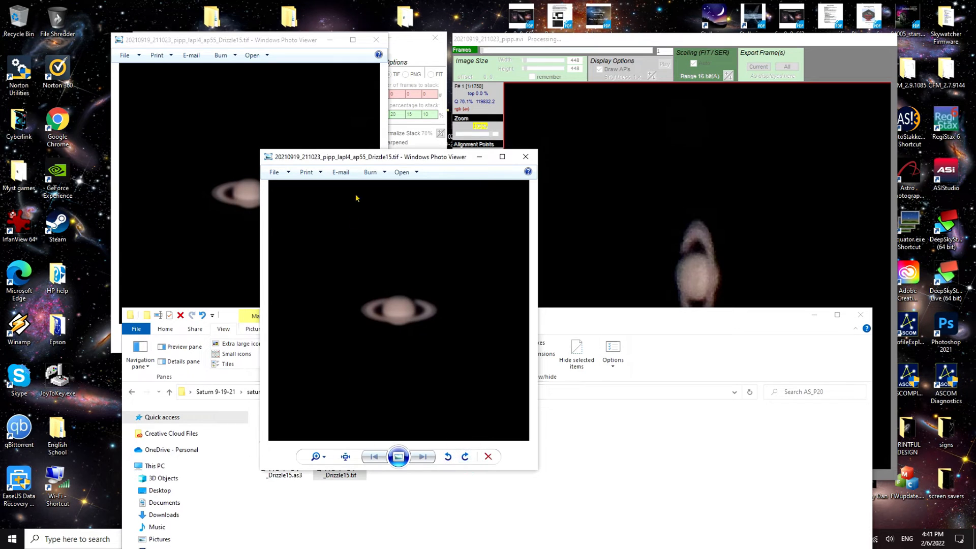
{"action": "left_click_drag", "start_coordinate": [366, 158], "coordinate": [496, 42]}
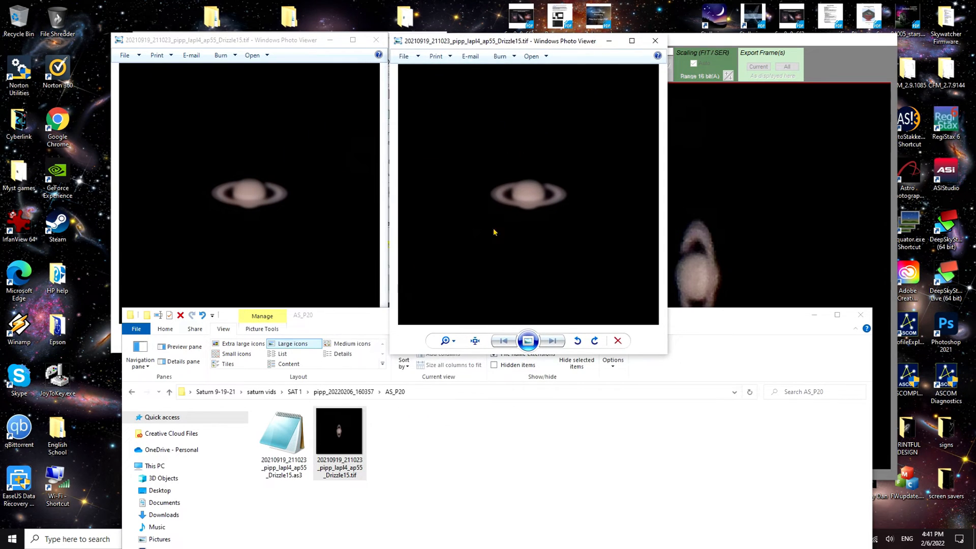
{"action": "left_click_drag", "start_coordinate": [448, 40], "coordinate": [448, 39]}
{"action": "left_click", "coordinate": [263, 47]}
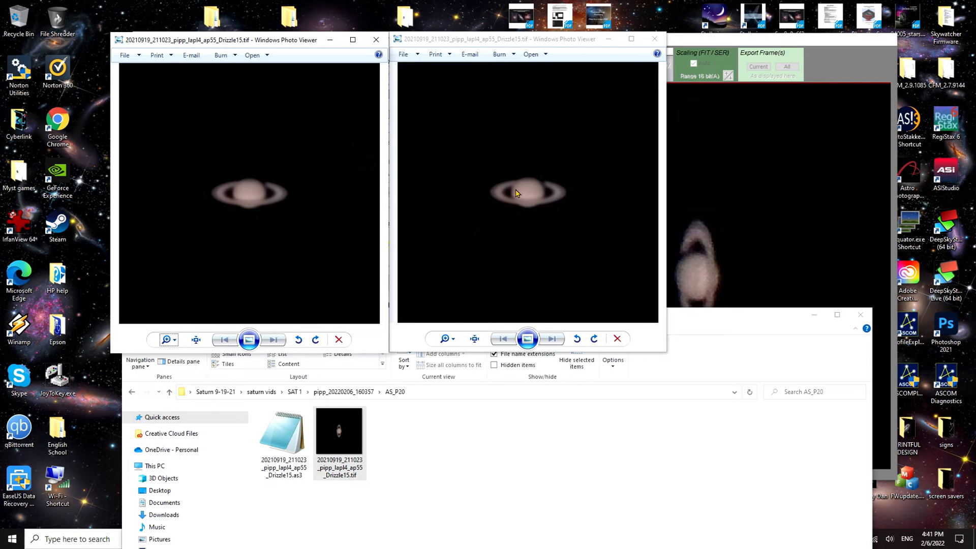
Enlarge Saturn in the AS_P20 and AS_P30 images to matching sizes and compare their detail side by side.
{"action": "left_click", "coordinate": [449, 339]}
{"action": "mouse_move", "coordinate": [450, 341]}
{"action": "left_mouse_down"}
{"action": "mouse_move", "coordinate": [452, 312]}
{"action": "mouse_move", "coordinate": [453, 341]}
{"action": "left_mouse_up"}
{"action": "left_click", "coordinate": [451, 340]}
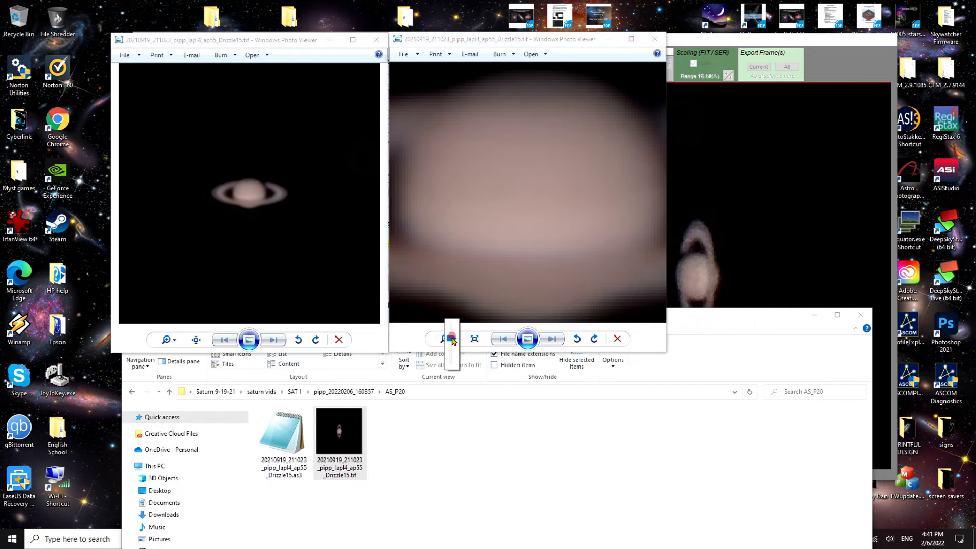
{"action": "left_click", "coordinate": [453, 340]}
{"action": "left_click", "coordinate": [451, 338]}
{"action": "left_click_drag", "start_coordinate": [453, 343], "coordinate": [450, 350]}
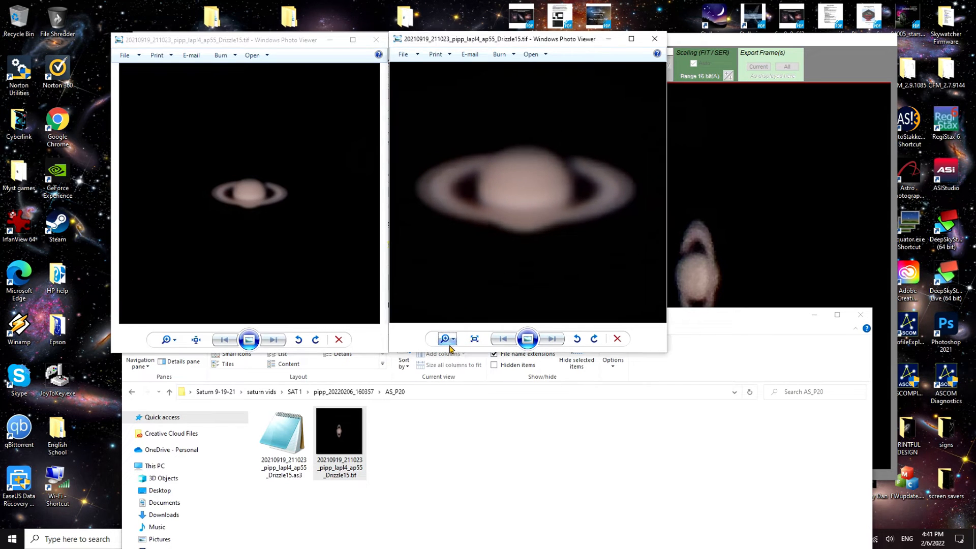
{"action": "left_click", "coordinate": [178, 343]}
{"action": "left_click_drag", "start_coordinate": [178, 341], "coordinate": [183, 326]}
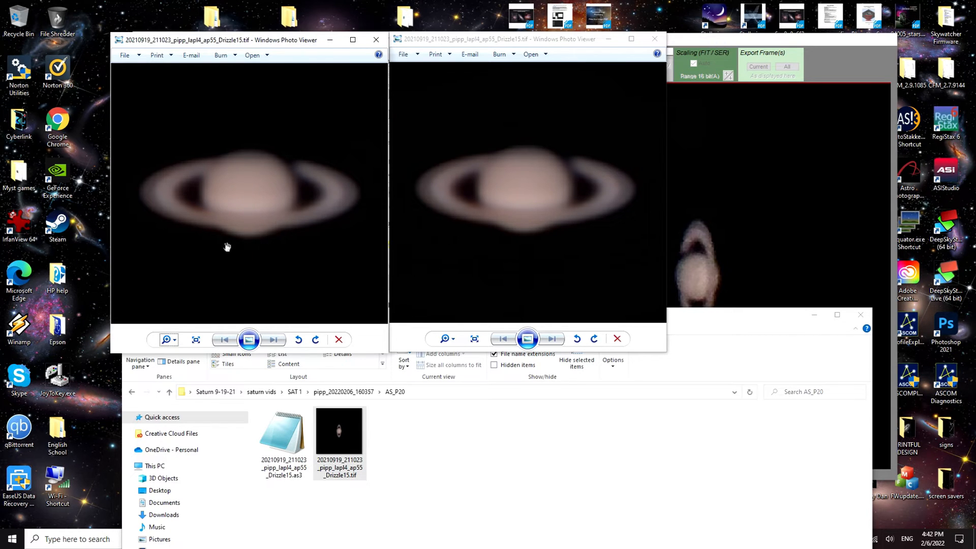
Open the stacked TIF in the AS_P15 folder, rotate it 90 degrees clockwise and line it up beside the other two images.
{"action": "left_click", "coordinate": [131, 393]}
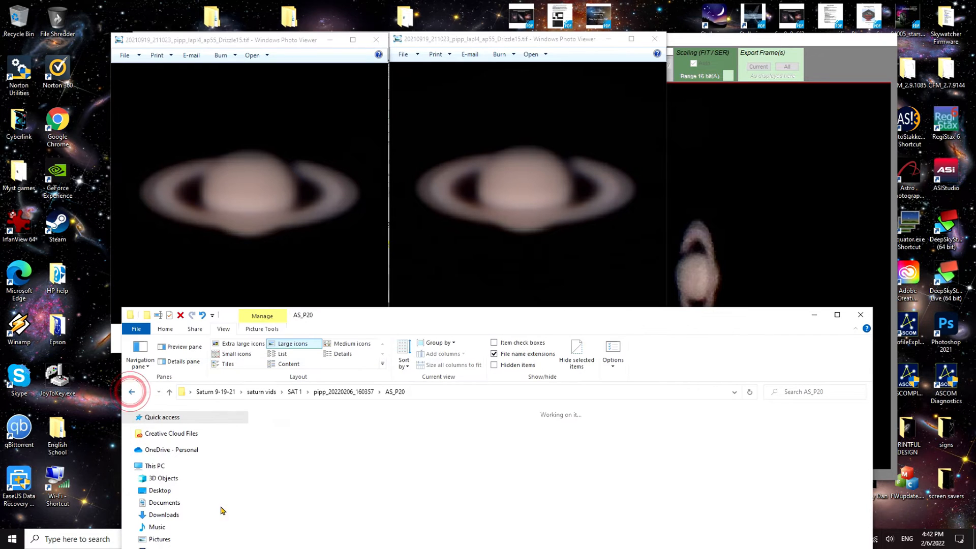
{"action": "double_click", "coordinate": [340, 443]}
{"action": "double_click", "coordinate": [338, 436]}
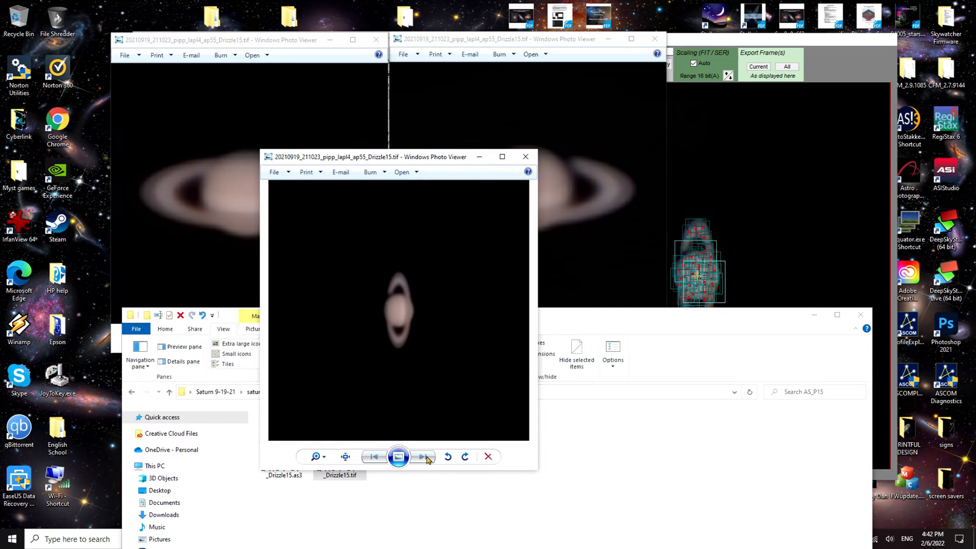
{"action": "left_click", "coordinate": [465, 456]}
{"action": "left_click_drag", "start_coordinate": [392, 163], "coordinate": [801, 43]}
{"action": "left_click", "coordinate": [604, 103]}
{"action": "left_click", "coordinate": [348, 113]}
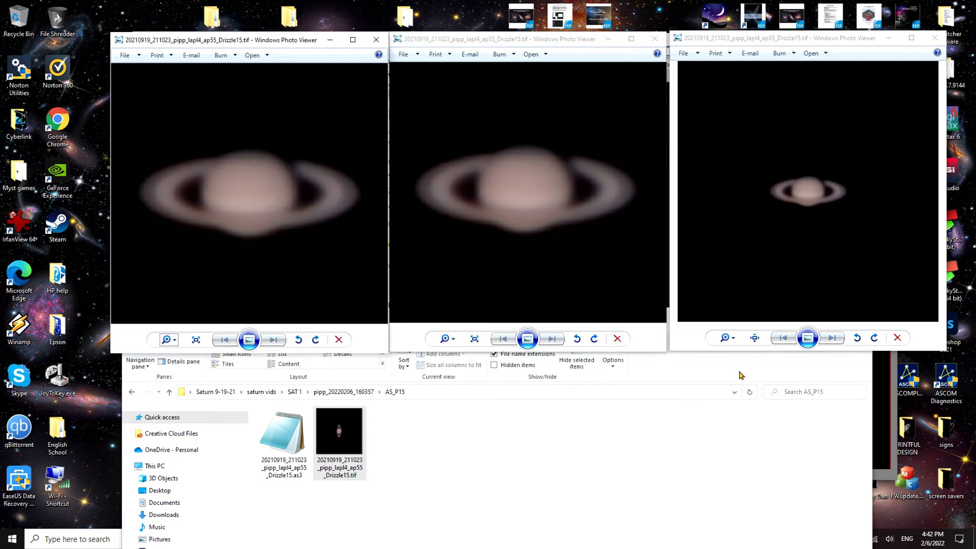
Enlarge the AS_P15 image to compare it with the AS_P20 and AS_P30 images, and close all three image windows.
{"action": "left_click", "coordinate": [732, 338]}
{"action": "left_click_drag", "start_coordinate": [734, 344], "coordinate": [733, 331]}
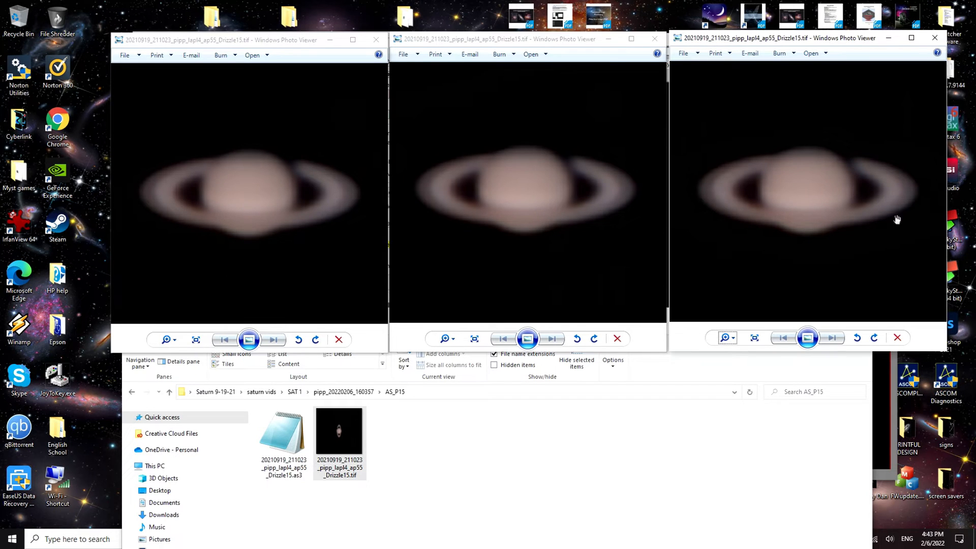
{"action": "left_click", "coordinate": [935, 38]}
{"action": "left_click", "coordinate": [655, 38]}
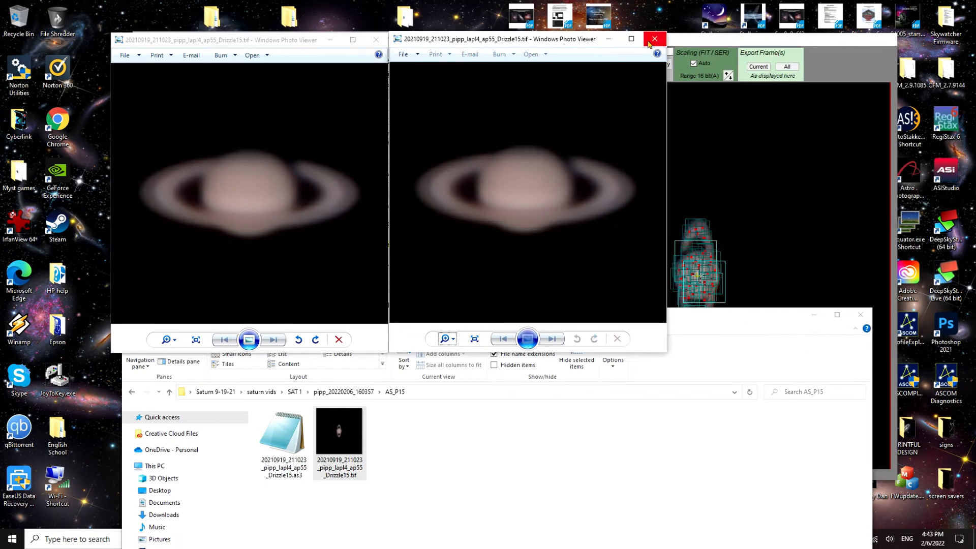
{"action": "left_click", "coordinate": [376, 39]}
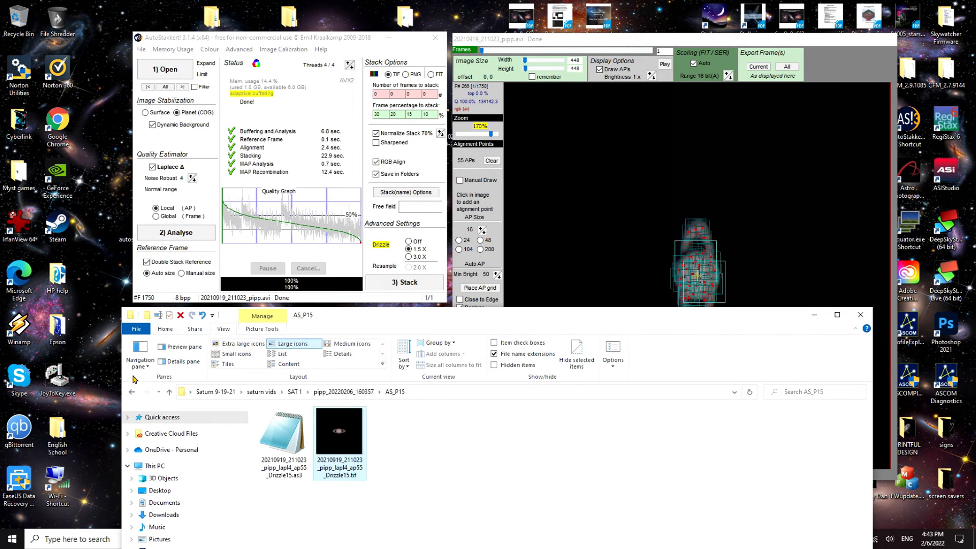
Open the stacked TIF in the AS_P10 folder, rotate it 90 degrees clockwise, inspect it enlarged and close it.
{"action": "left_click", "coordinate": [132, 393]}
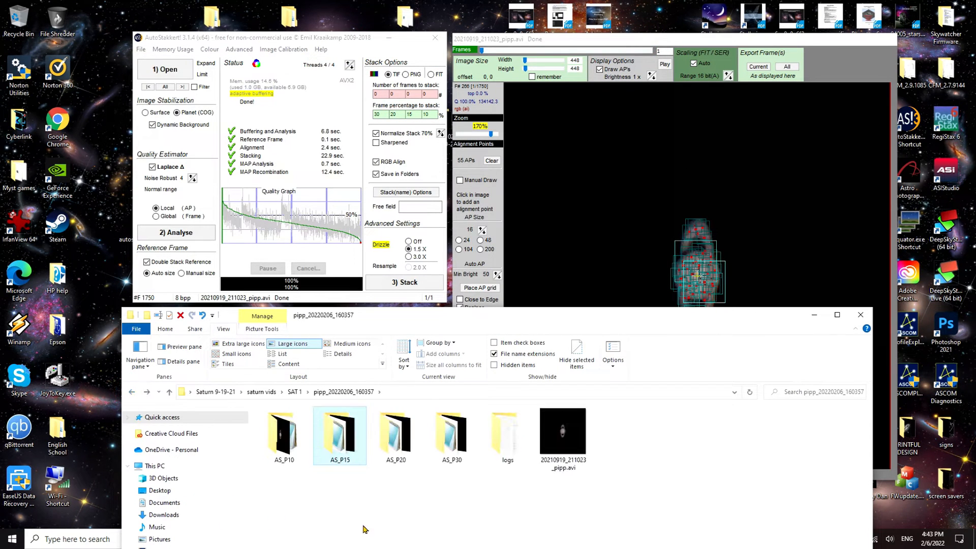
{"action": "double_click", "coordinate": [281, 448]}
{"action": "double_click", "coordinate": [347, 432]}
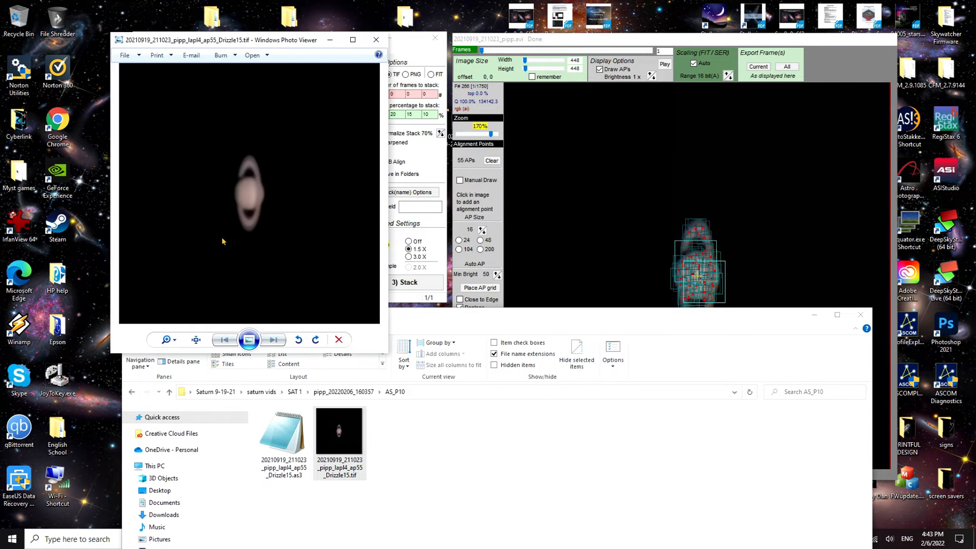
{"action": "left_click", "coordinate": [315, 339]}
{"action": "left_click", "coordinate": [174, 340]}
{"action": "left_click_drag", "start_coordinate": [174, 336], "coordinate": [177, 323]}
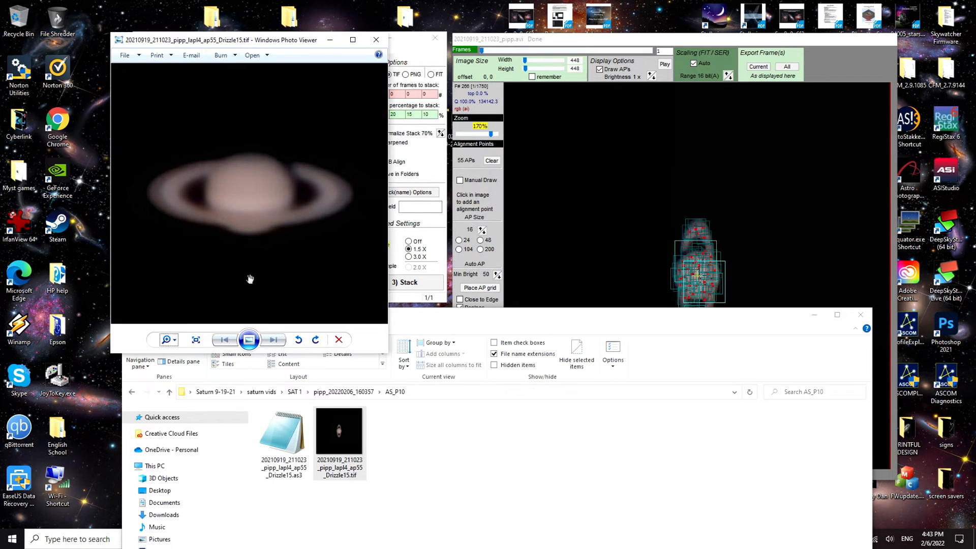
{"action": "left_click", "coordinate": [376, 40]}
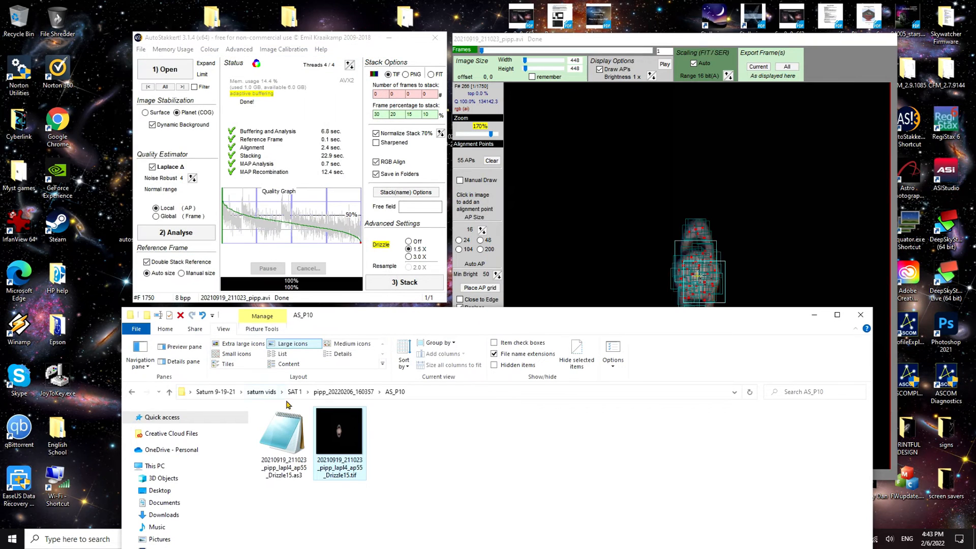
Return to the pipp_20220206_160357 folder, minimize AutoStakkert and launch RegiStax 6, keeping the file window visible beneath it.
{"action": "left_click", "coordinate": [132, 393]}
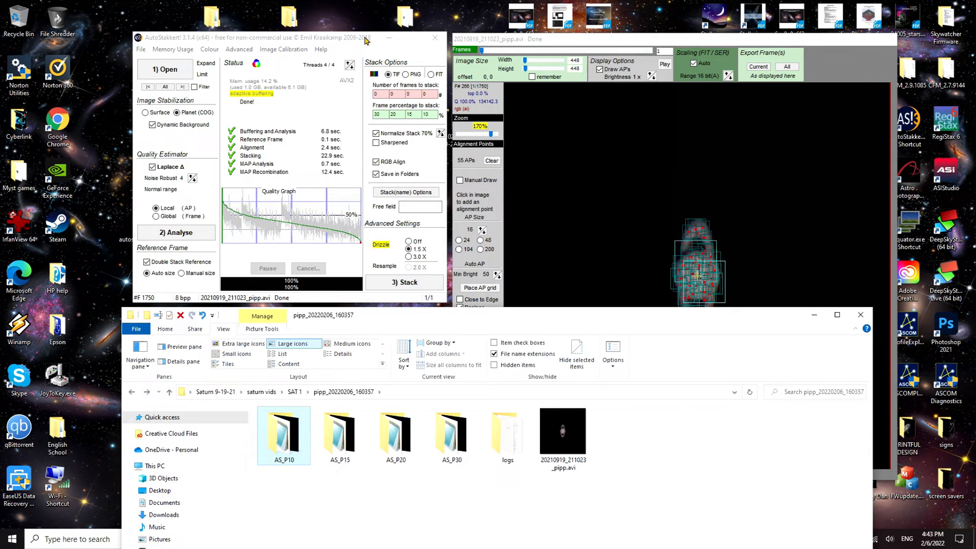
{"action": "left_click", "coordinate": [389, 37]}
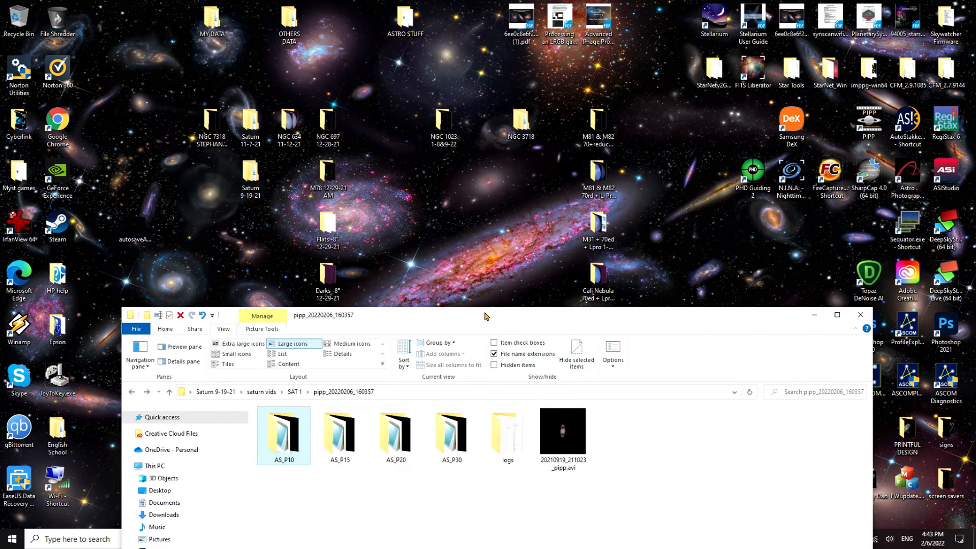
{"action": "left_click_drag", "start_coordinate": [483, 319], "coordinate": [488, 315]}
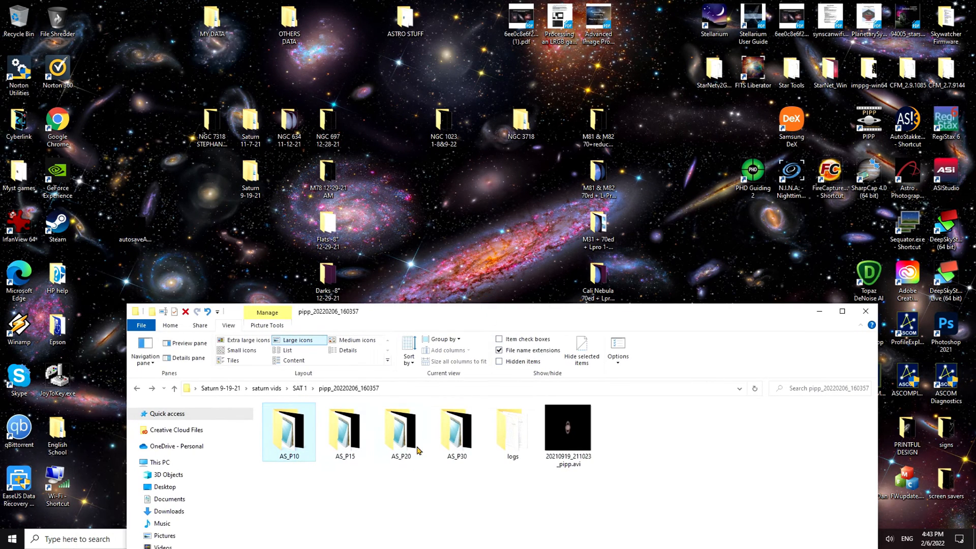
{"action": "left_click_drag", "start_coordinate": [513, 319], "coordinate": [496, 447]}
{"action": "double_click", "coordinate": [942, 120]}
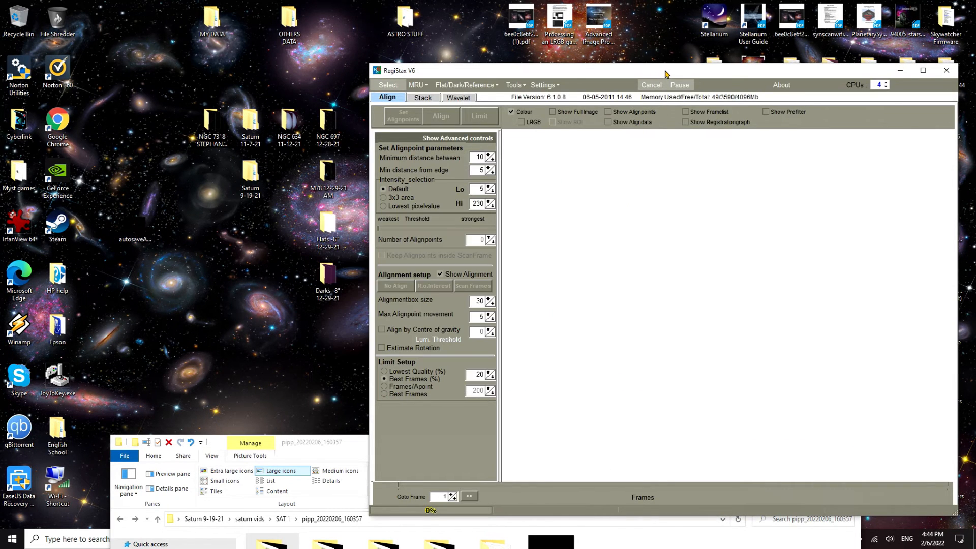
{"action": "left_click_drag", "start_coordinate": [665, 71], "coordinate": [600, 40]}
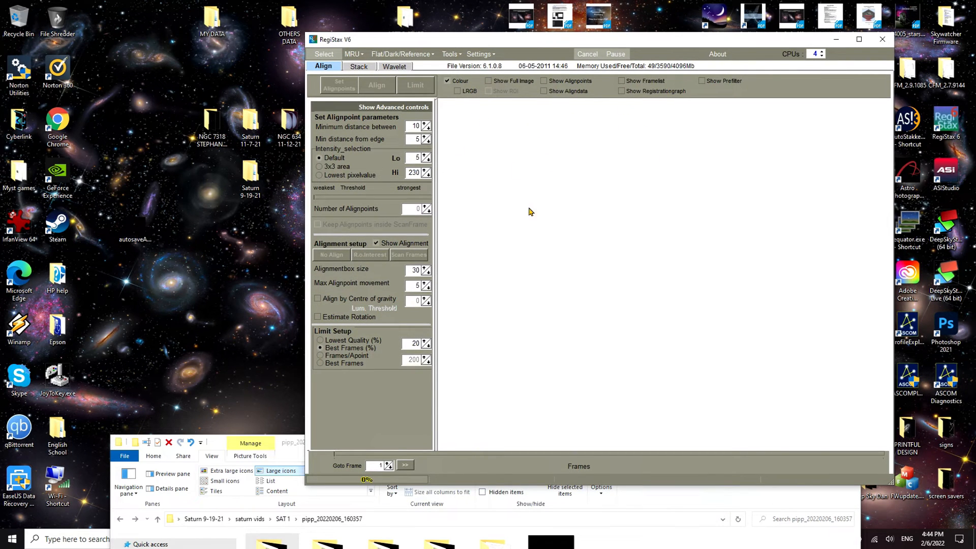
{"action": "left_click", "coordinate": [477, 53]}
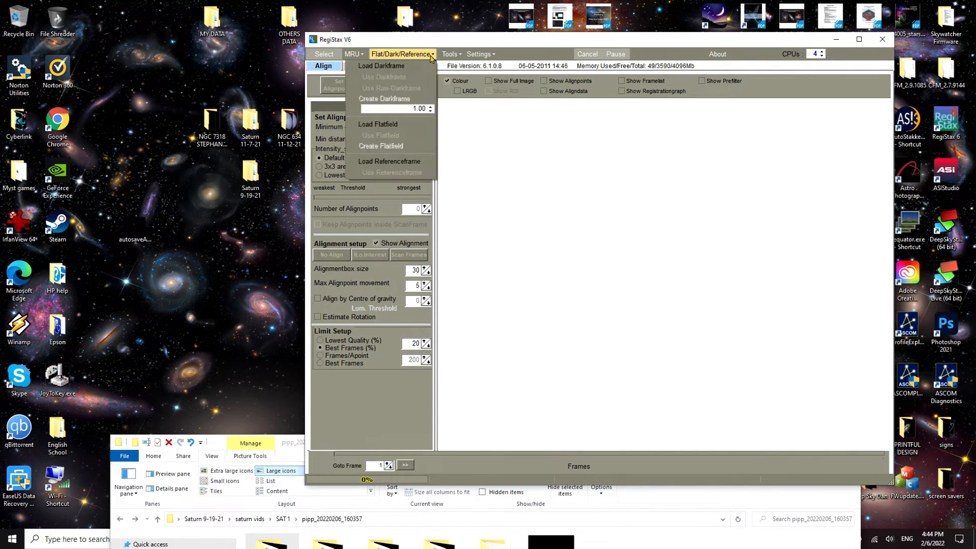
{"action": "mouse_move", "coordinate": [456, 57]}
{"action": "mouse_move", "coordinate": [348, 61]}
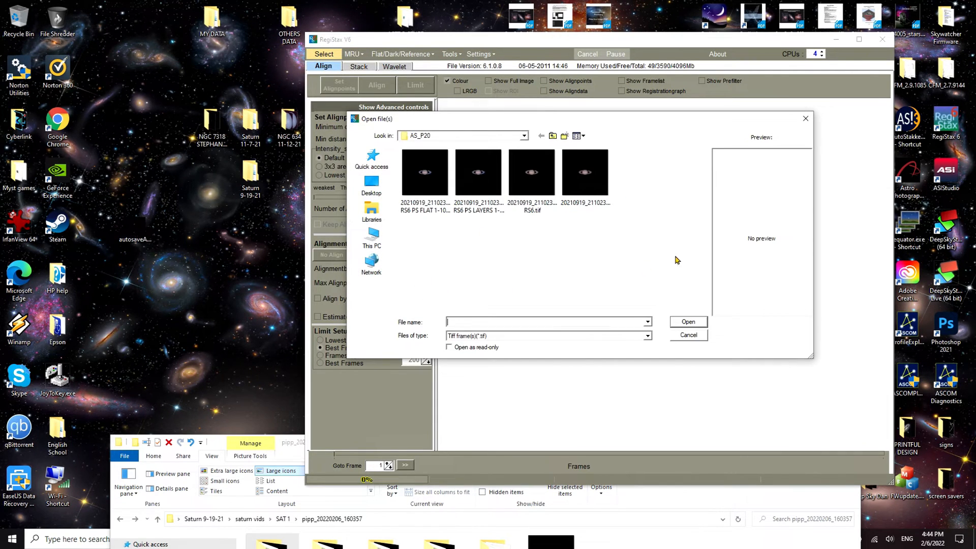
{"action": "left_click", "coordinate": [805, 119]}
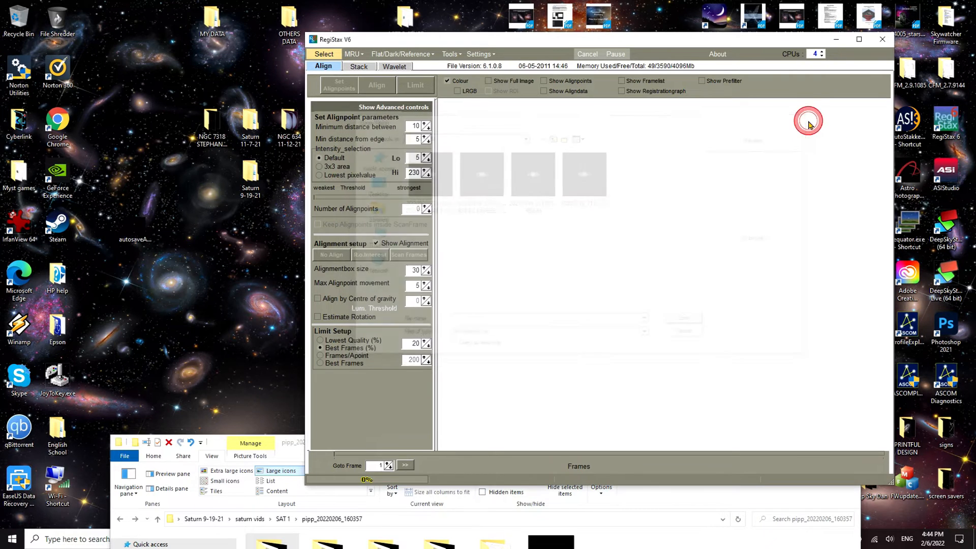
Reposition the RegiStax and file windows, open the AS_P30 folder and load its stacked TIF into RegiStax.
{"action": "left_click_drag", "start_coordinate": [541, 47], "coordinate": [547, 25]}
{"action": "left_click_drag", "start_coordinate": [210, 450], "coordinate": [236, 423]}
{"action": "left_click_drag", "start_coordinate": [241, 348], "coordinate": [242, 343]}
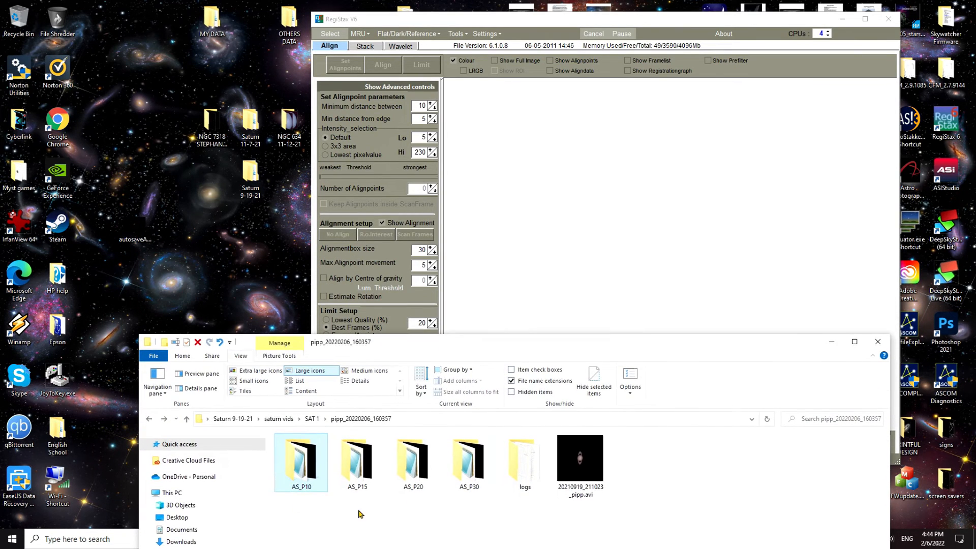
{"action": "double_click", "coordinate": [451, 466]}
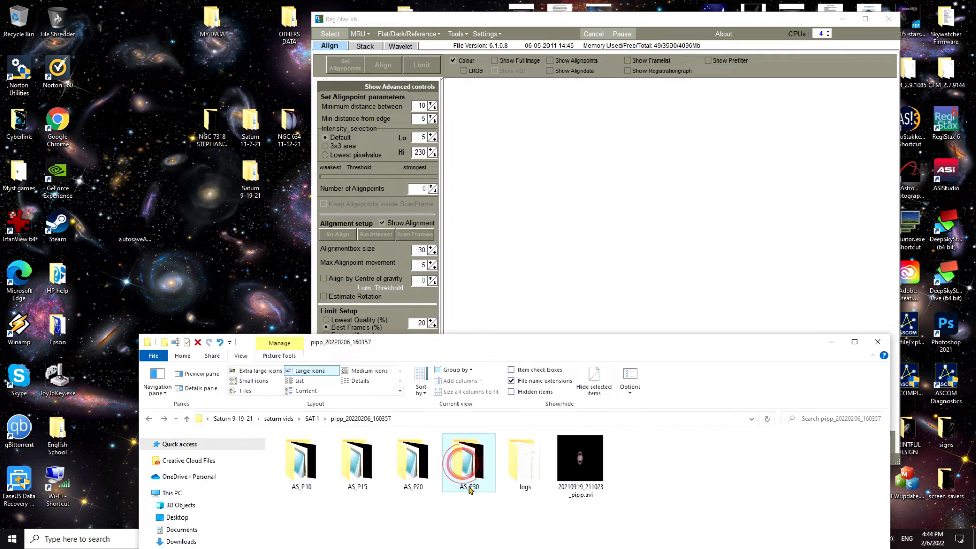
{"action": "left_click_drag", "start_coordinate": [362, 470], "coordinate": [520, 214]}
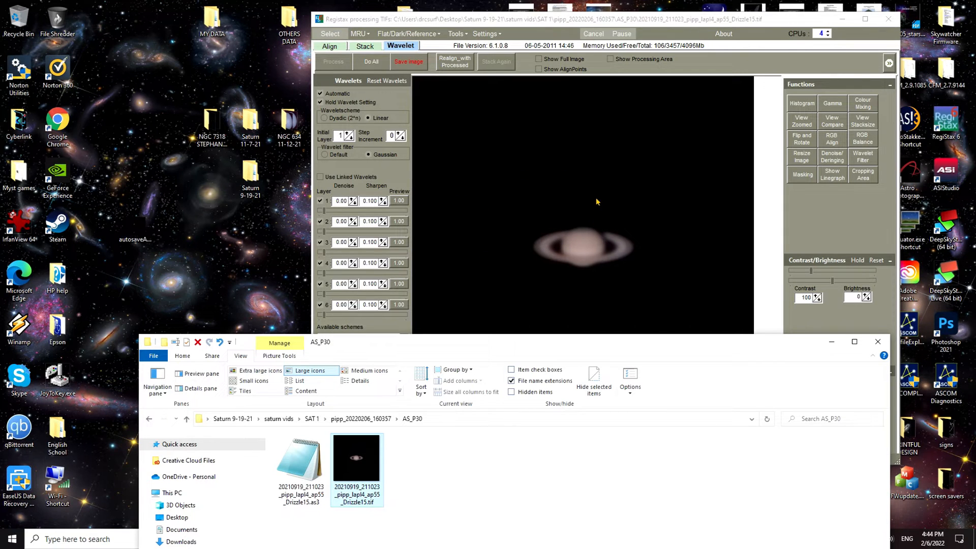
Move the file window clear of RegiStax, reposition the RegiStax window and turn on the full image display.
{"action": "left_click_drag", "start_coordinate": [524, 341], "coordinate": [549, 494]}
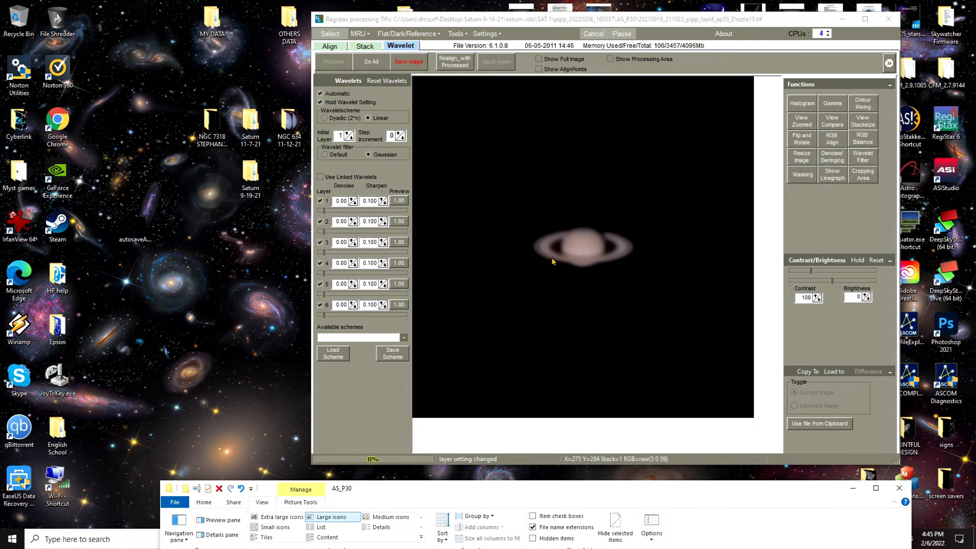
{"action": "left_click_drag", "start_coordinate": [435, 490], "coordinate": [422, 292]}
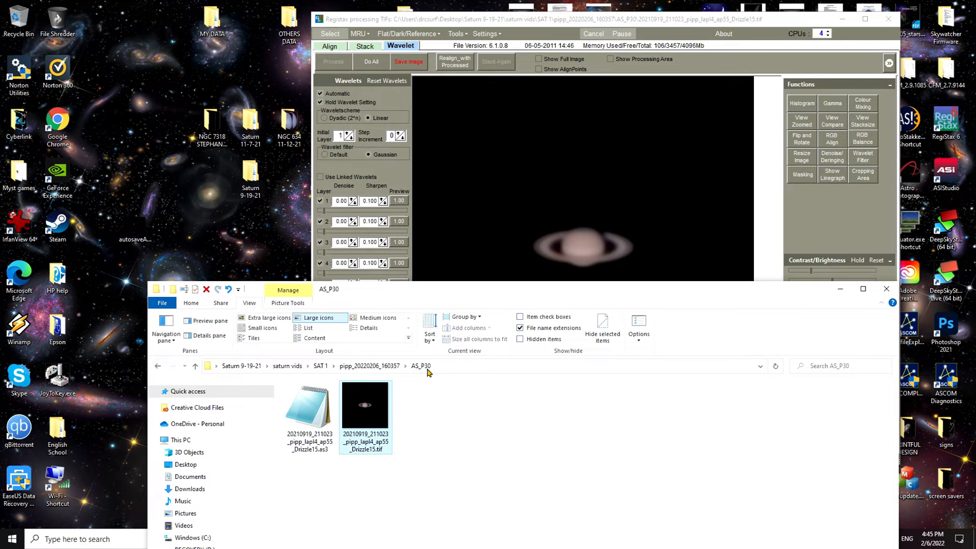
{"action": "left_click_drag", "start_coordinate": [501, 289], "coordinate": [482, 503]}
{"action": "left_click_drag", "start_coordinate": [544, 20], "coordinate": [469, 30]}
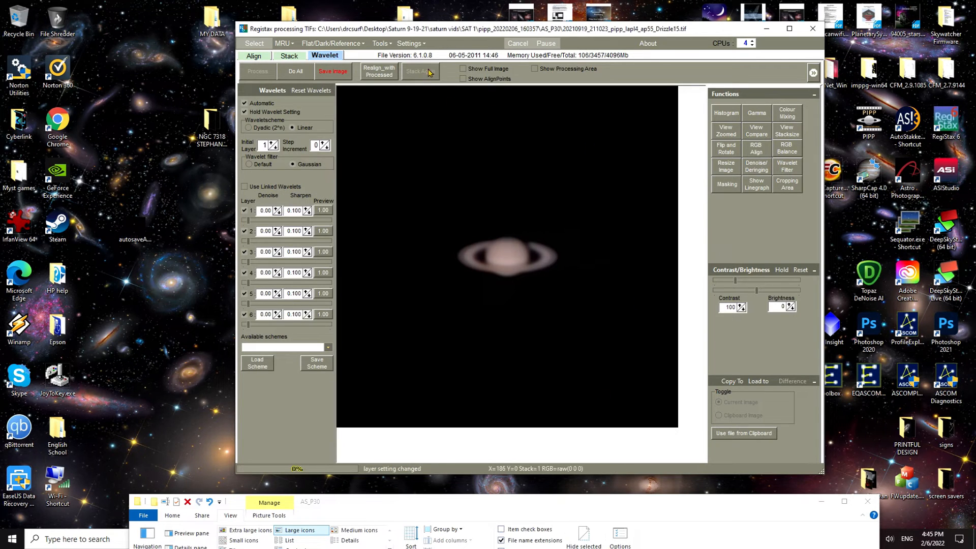
{"action": "left_click", "coordinate": [463, 69]}
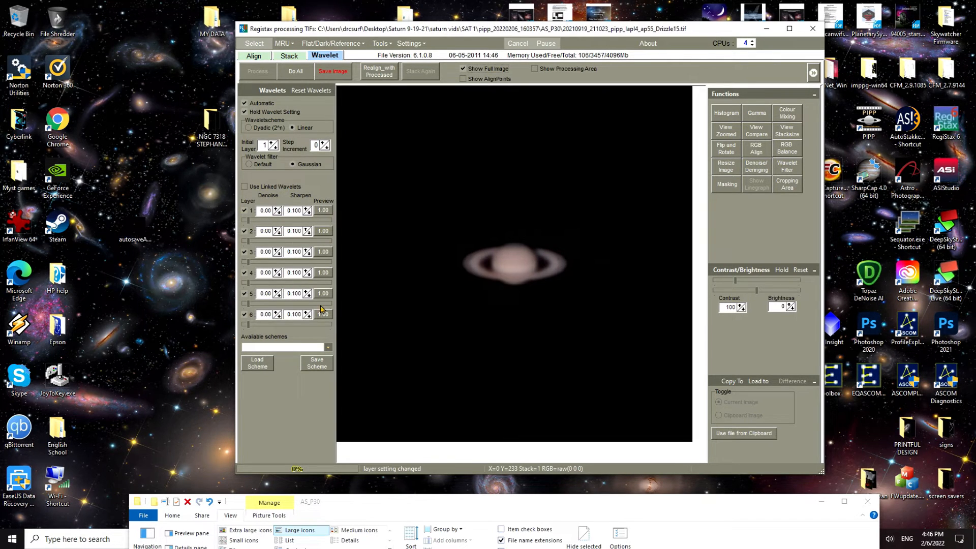
Disable wavelet layers 6, 5 and 4 so that only layers 1 to 3 remain enabled.
{"action": "left_click", "coordinate": [244, 314]}
{"action": "left_click", "coordinate": [245, 293]}
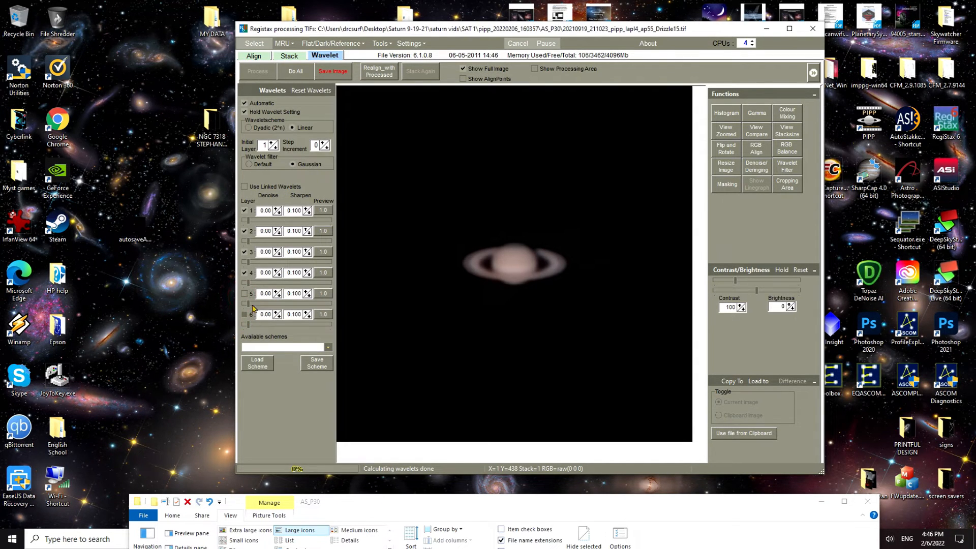
{"action": "left_click", "coordinate": [244, 273]}
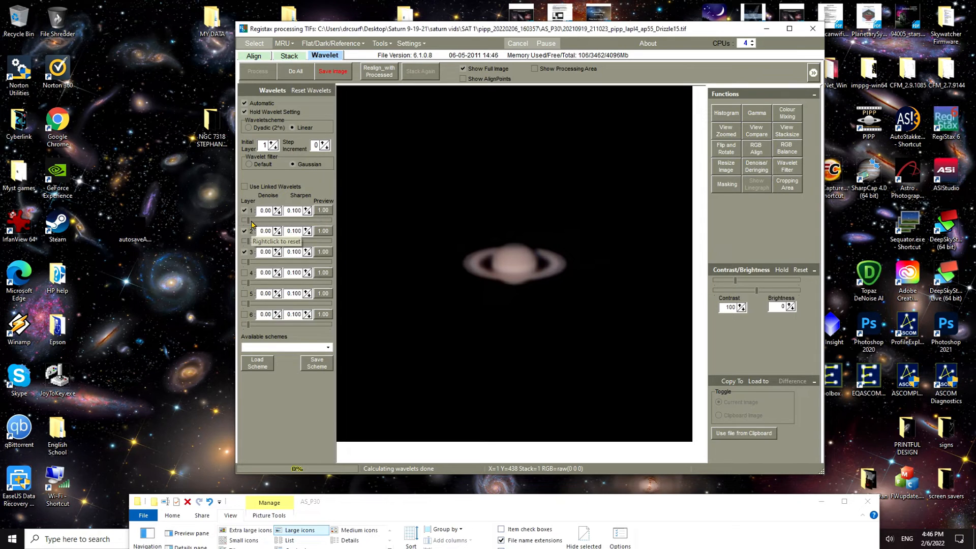
Try wavelet layers 1 and 2 at 100, applying each to the whole image, and lower both to -5.0.
{"action": "left_click_drag", "start_coordinate": [249, 221], "coordinate": [335, 222]}
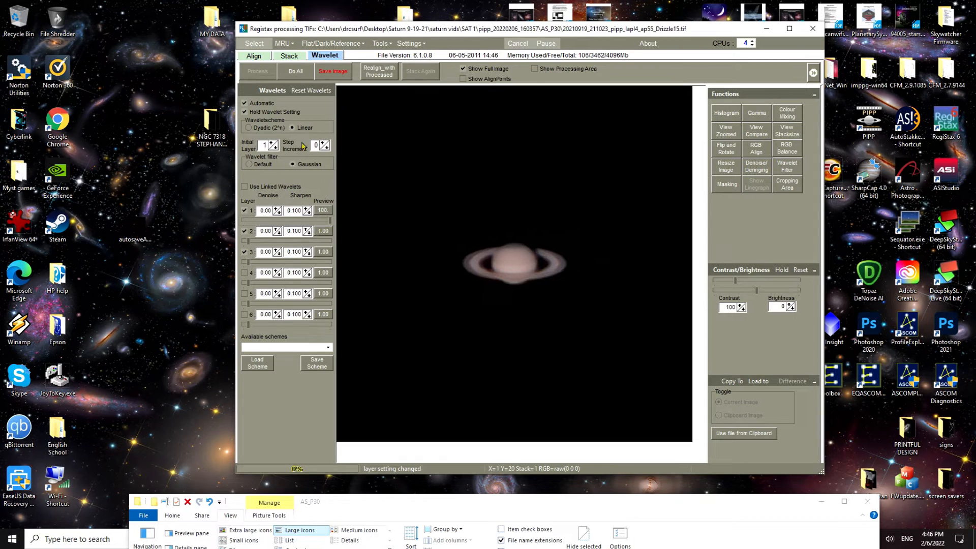
{"action": "left_click", "coordinate": [295, 71]}
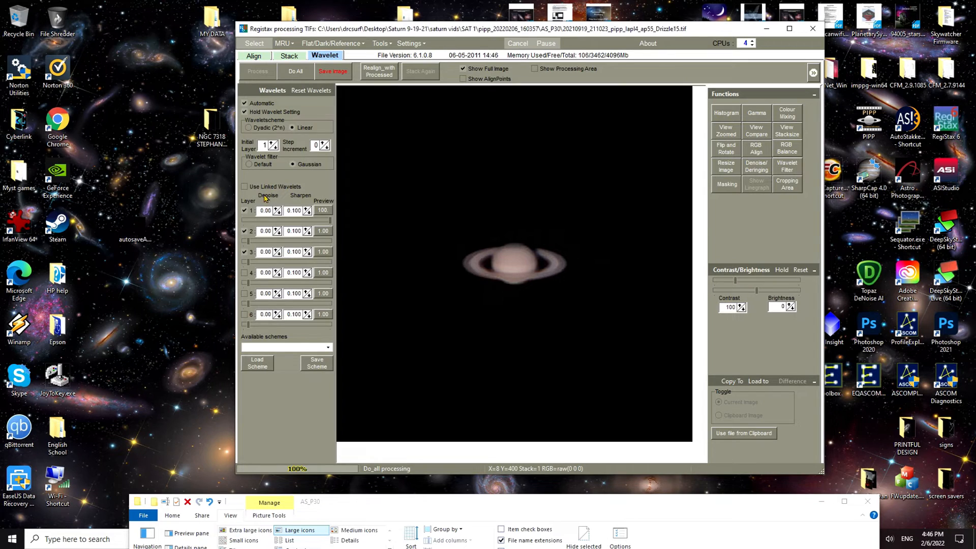
{"action": "left_click", "coordinate": [248, 241]}
{"action": "left_click_drag", "start_coordinate": [248, 241], "coordinate": [339, 243]}
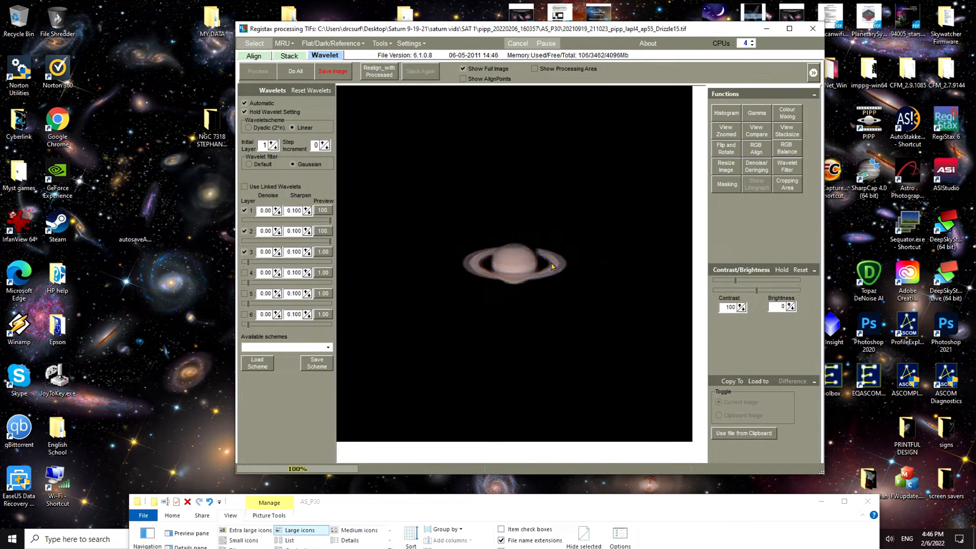
{"action": "left_click", "coordinate": [296, 71]}
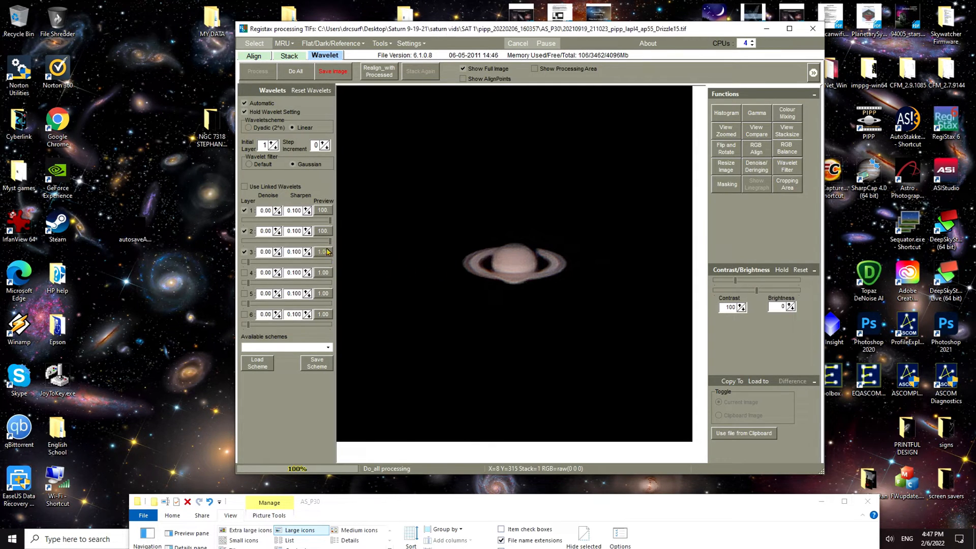
{"action": "left_click_drag", "start_coordinate": [330, 242], "coordinate": [234, 242]}
{"action": "left_click_drag", "start_coordinate": [332, 222], "coordinate": [239, 220]}
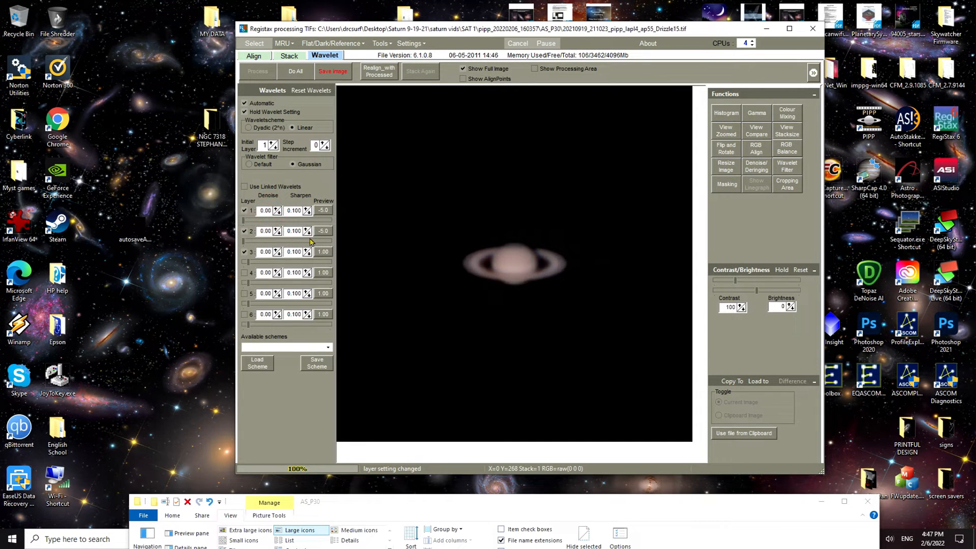
Set denoise to 0.50 on wavelet layer 1 and 0.40 on layer 2, raise both layers to 100 and process the whole image.
{"action": "key", "text": "BackSpace"}
{"action": "key", "text": "BackSpace"}
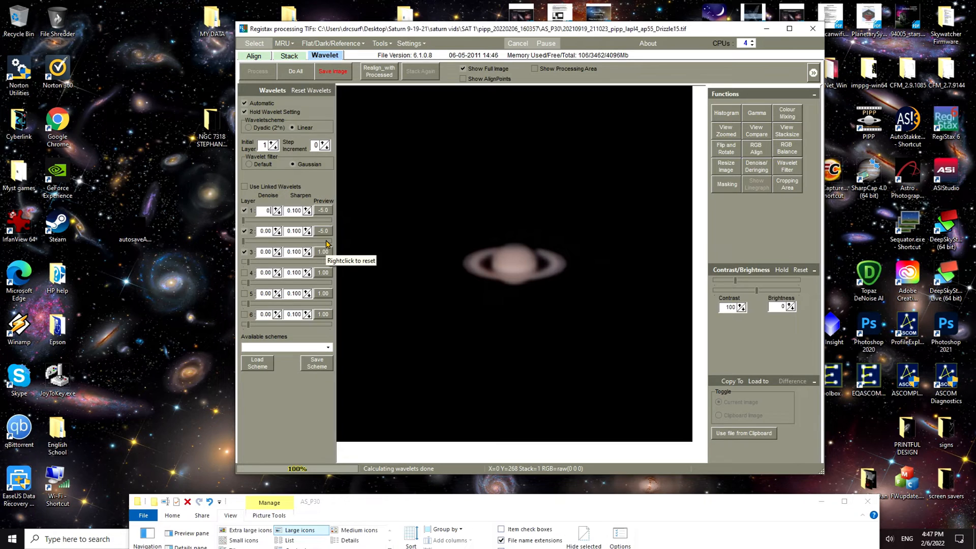
{"action": "type", "text": "50"}
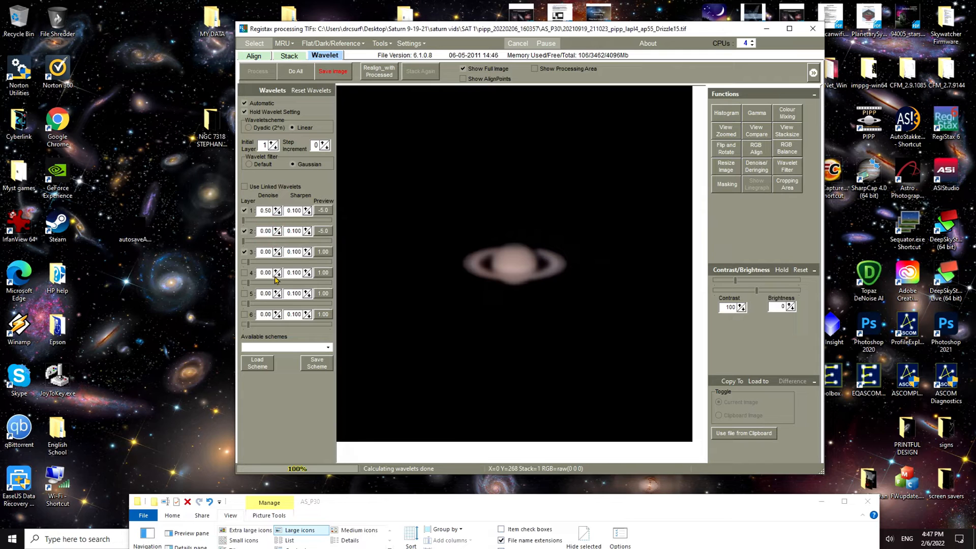
{"action": "key", "text": "BackSpace"}
{"action": "key", "text": "BackSpace"}
{"action": "type", "text": ".40"}
{"action": "left_click_drag", "start_coordinate": [244, 220], "coordinate": [345, 231]}
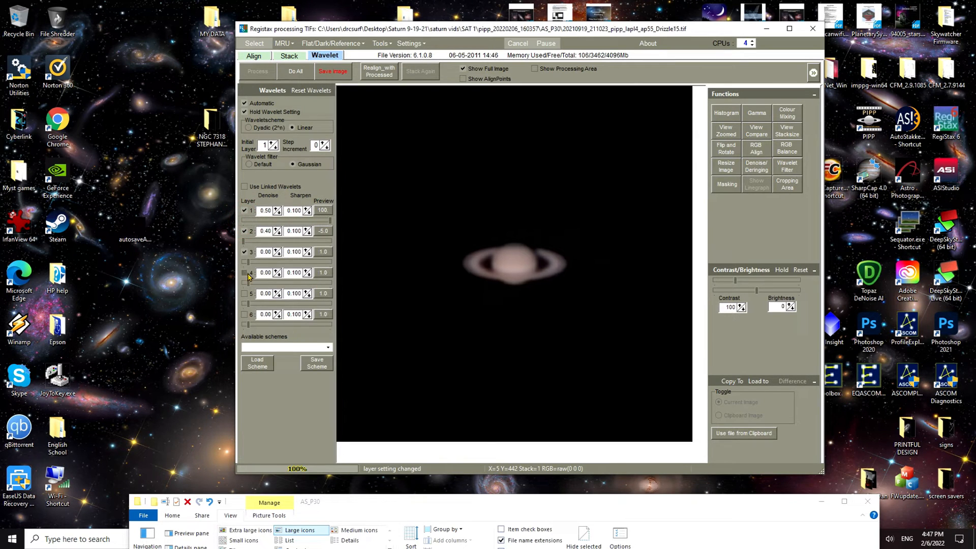
{"action": "left_click_drag", "start_coordinate": [244, 243], "coordinate": [343, 263]}
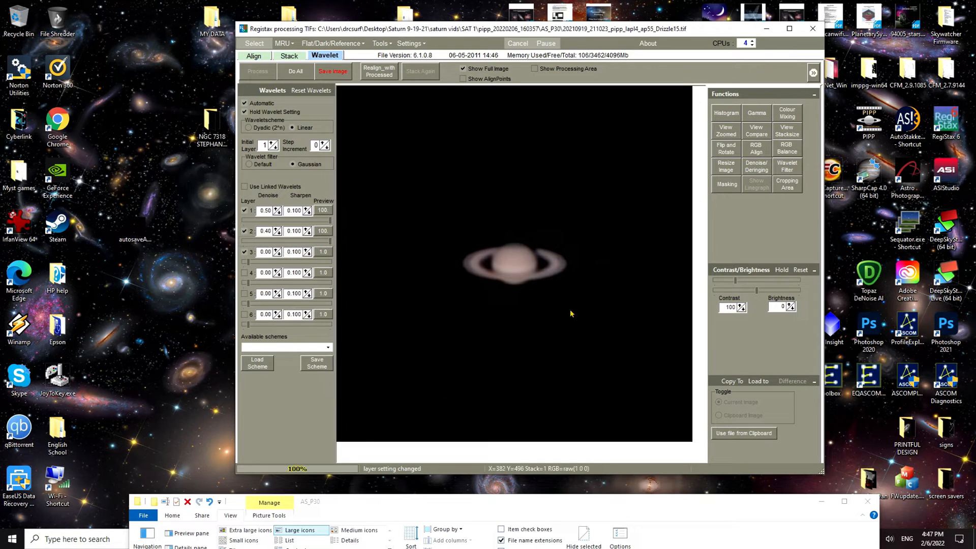
{"action": "left_click", "coordinate": [295, 70]}
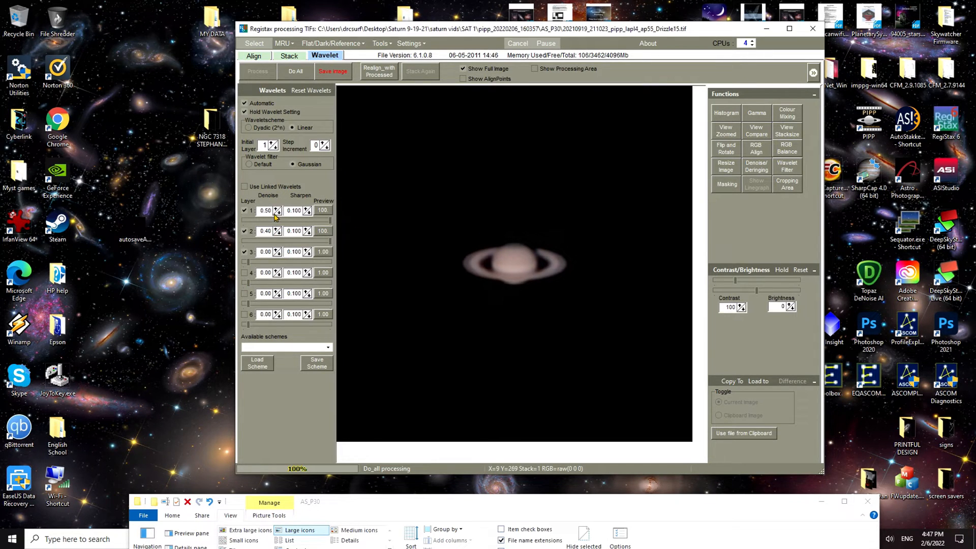
Set denoise to 0.40 on wavelet layer 1 and 0.30 on layer 2, processing the whole image after each change.
{"action": "left_click", "coordinate": [272, 209]}
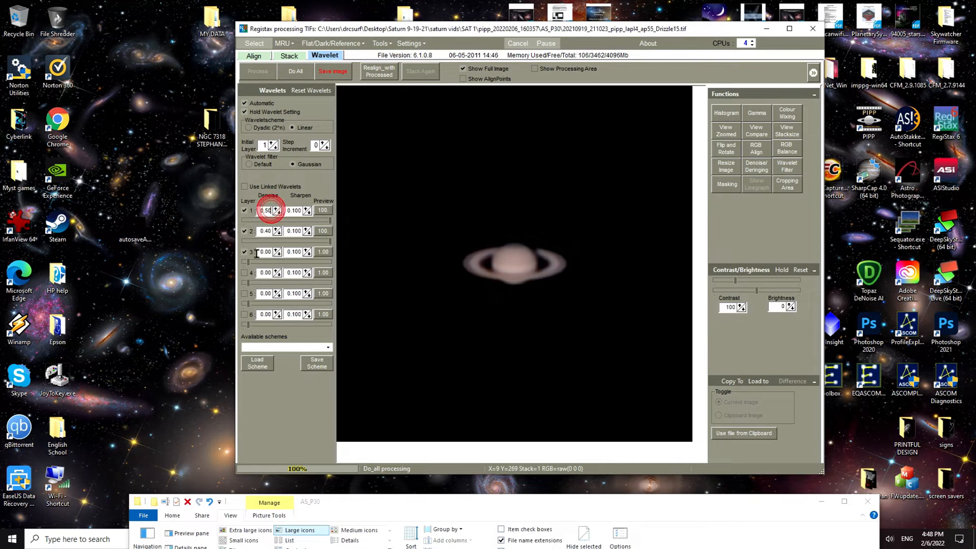
{"action": "key", "text": "BackSpace"}
{"action": "key", "text": "BackSpace"}
{"action": "type", "text": "40"}
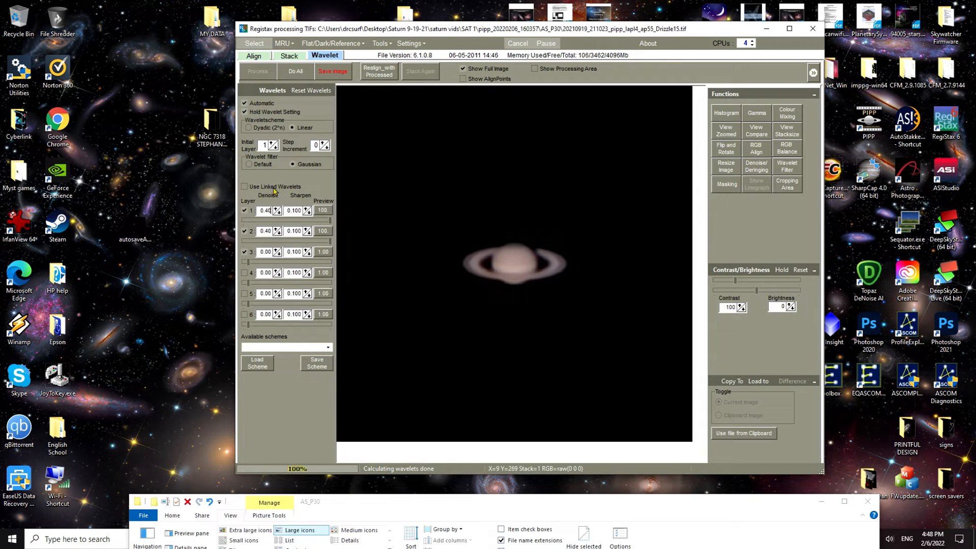
{"action": "left_click", "coordinate": [292, 73]}
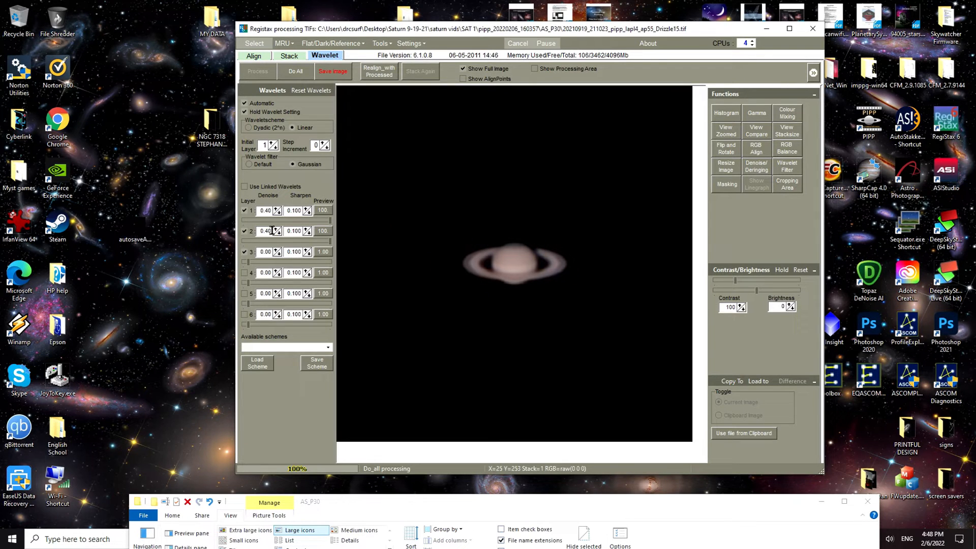
{"action": "key", "text": "BackSpace"}
{"action": "type", "text": ".30"}
{"action": "left_click", "coordinate": [287, 70]}
Raise wavelet layer 3 gradually to 25.1, 38.6 and 50.9, processing the whole image after each increase.
{"action": "left_click_drag", "start_coordinate": [248, 261], "coordinate": [268, 261]}
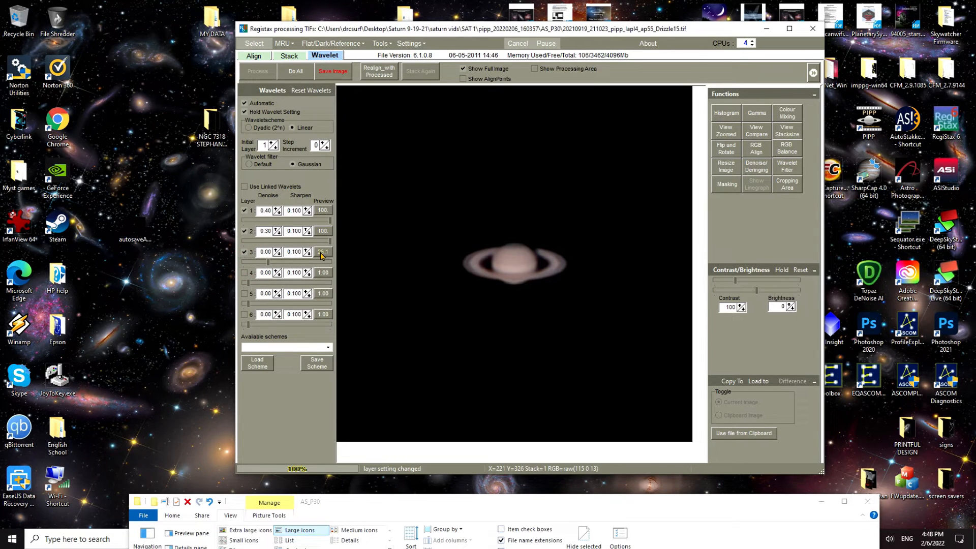
{"action": "left_click", "coordinate": [288, 71]}
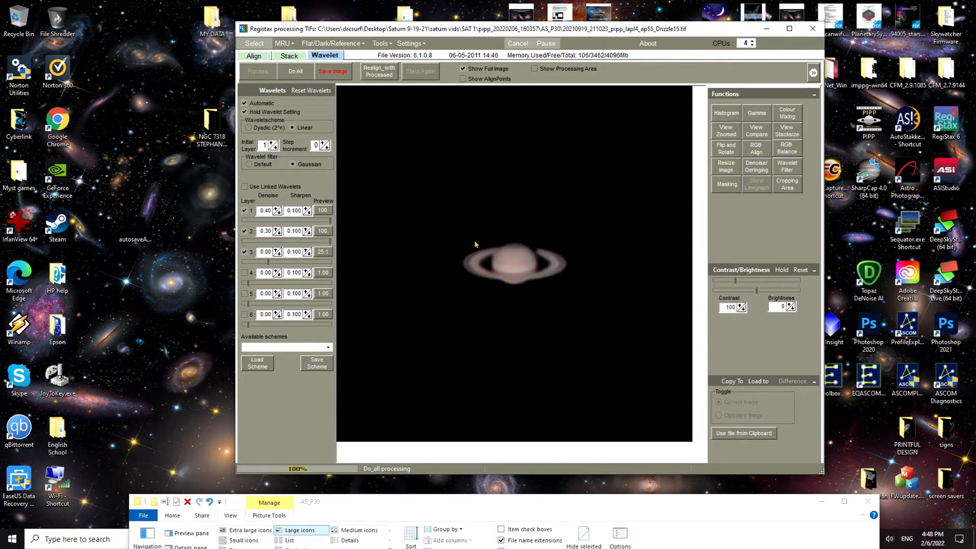
{"action": "left_click_drag", "start_coordinate": [268, 263], "coordinate": [279, 263]}
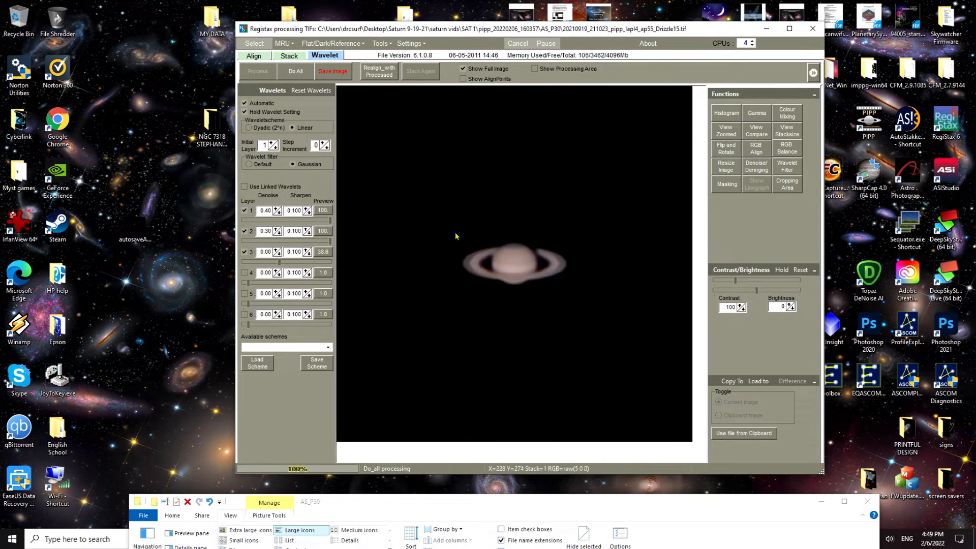
{"action": "left_click", "coordinate": [296, 71]}
{"action": "left_click_drag", "start_coordinate": [278, 262], "coordinate": [290, 262]}
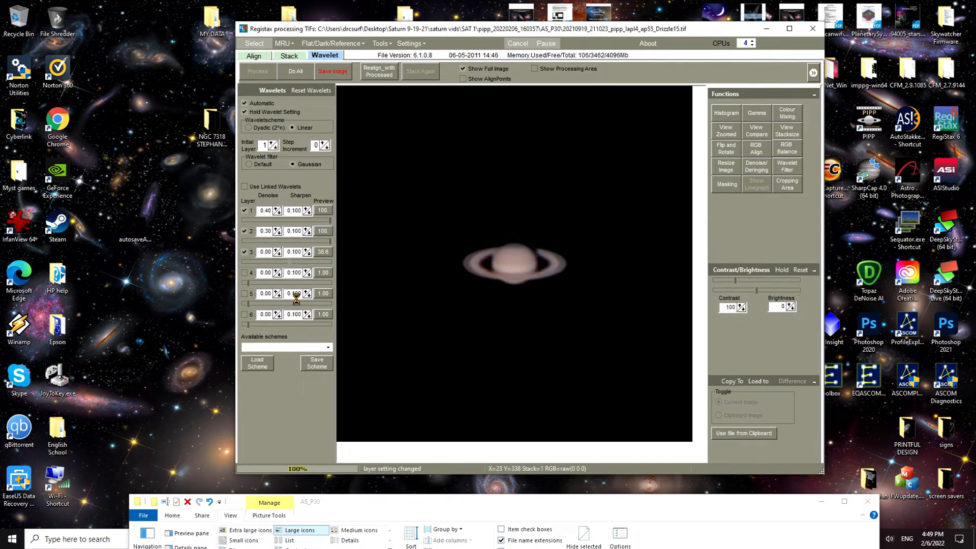
{"action": "left_click", "coordinate": [295, 71]}
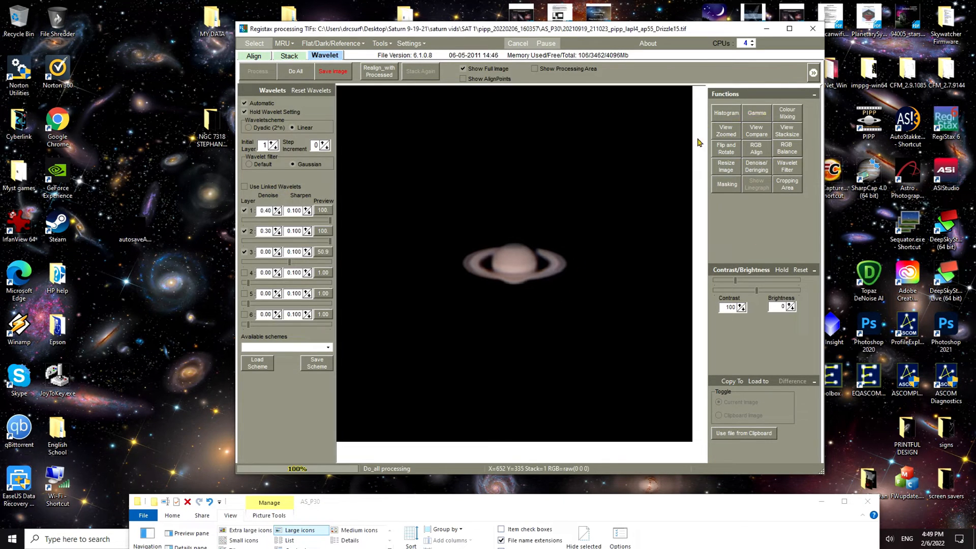
Open the histogram and place it over the image area just below Saturn.
{"action": "left_click", "coordinate": [727, 113]}
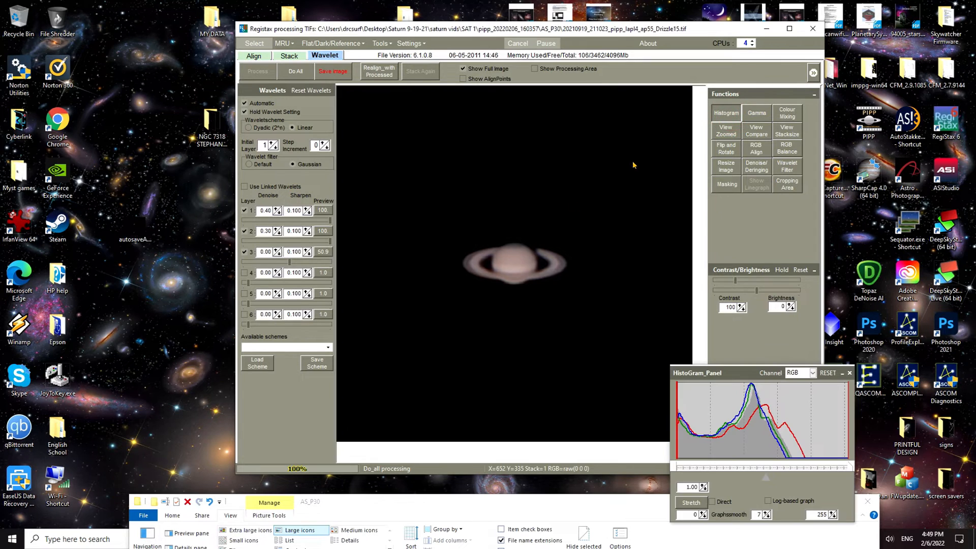
{"action": "left_click_drag", "start_coordinate": [742, 371], "coordinate": [587, 314]}
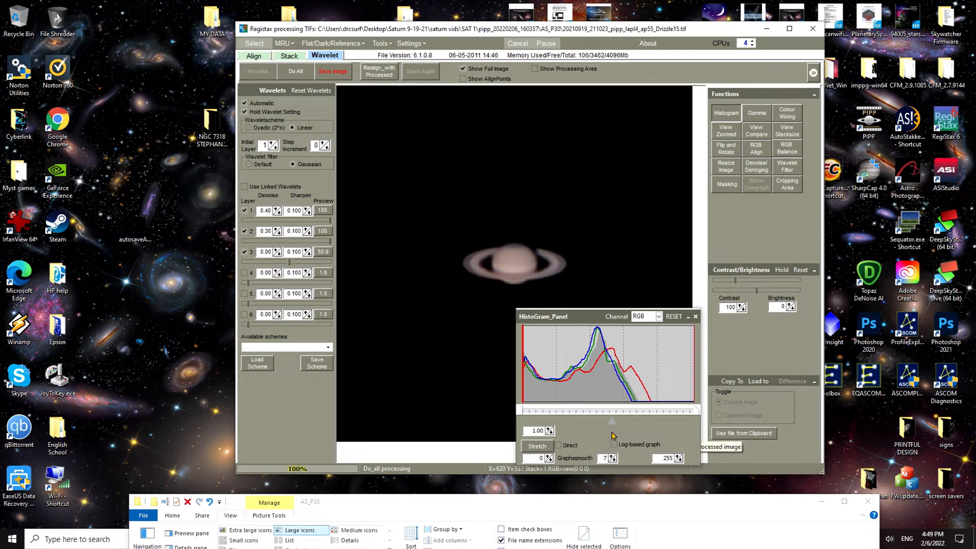
Try histogram midpoint values such as 0.69, 0.80, 1.11 and 0.86 on the RGB channel, and reset the histogram.
{"action": "left_click_drag", "start_coordinate": [612, 422], "coordinate": [632, 422]}
{"action": "left_click", "coordinate": [633, 422]}
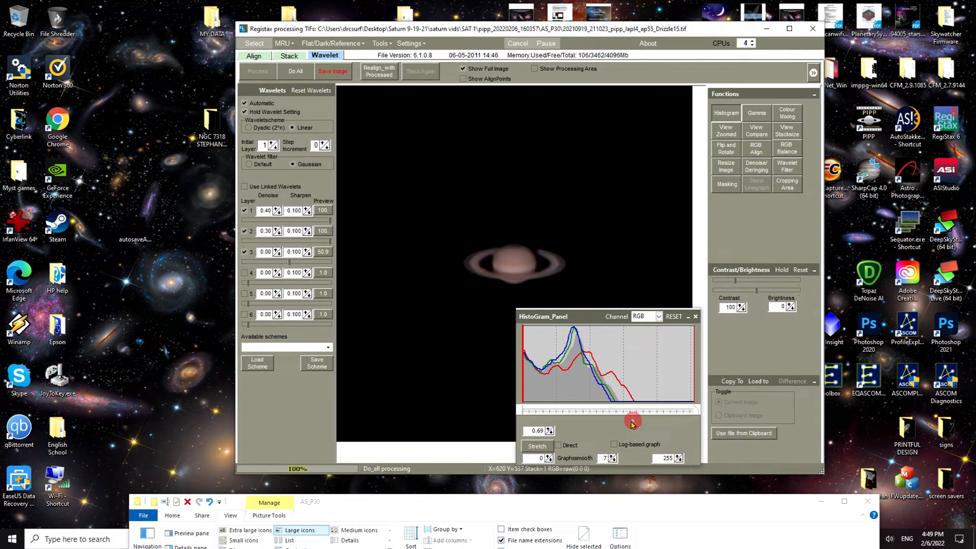
{"action": "left_click", "coordinate": [625, 423]}
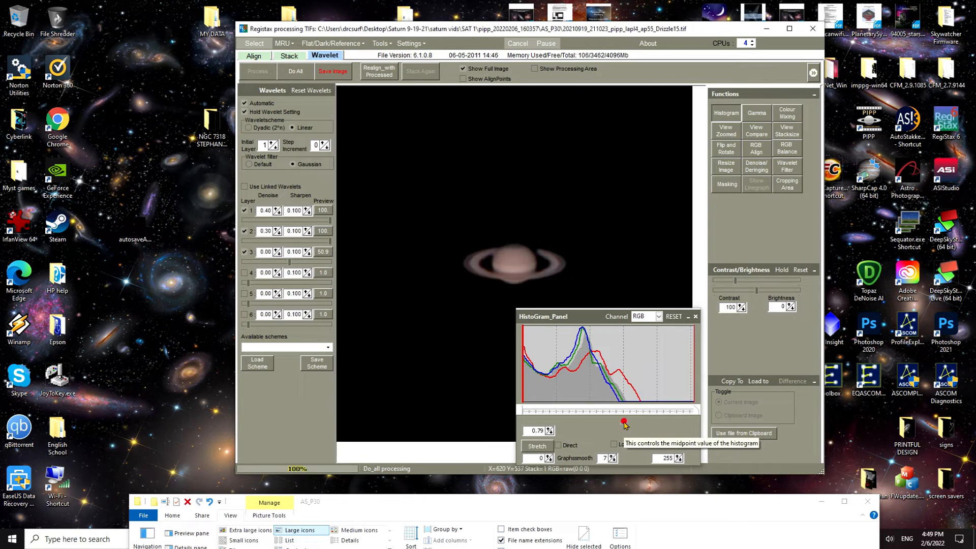
{"action": "left_click_drag", "start_coordinate": [624, 422], "coordinate": [623, 422]}
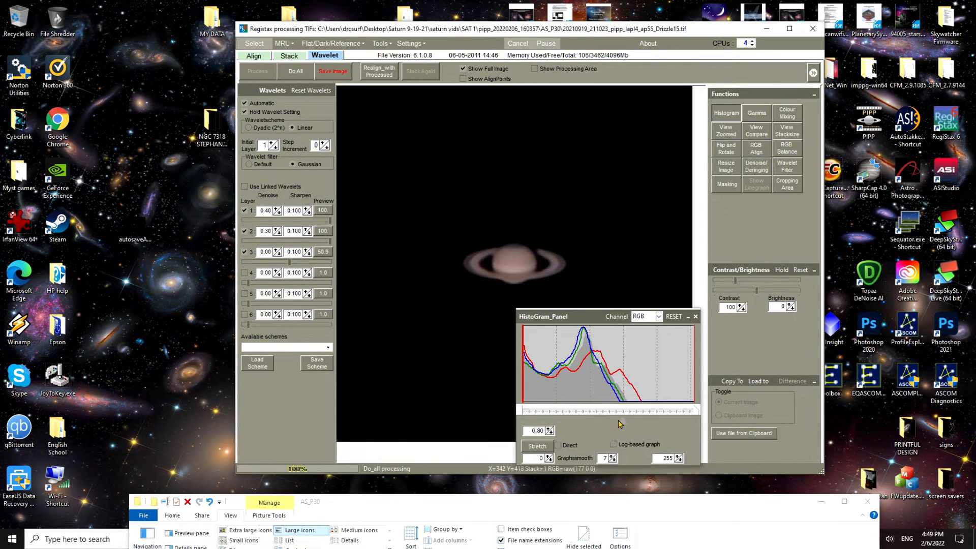
{"action": "left_click_drag", "start_coordinate": [620, 423], "coordinate": [598, 424]}
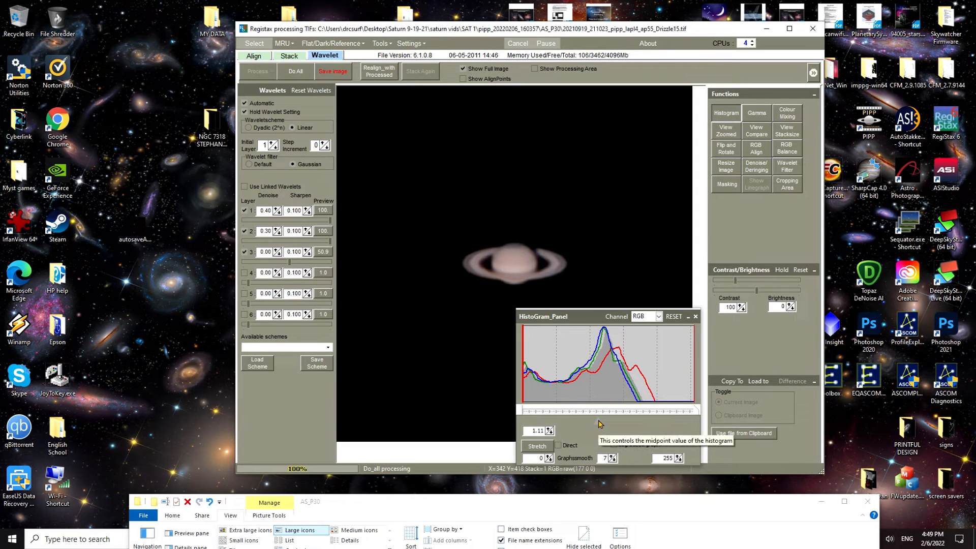
{"action": "left_click_drag", "start_coordinate": [598, 426], "coordinate": [618, 427]}
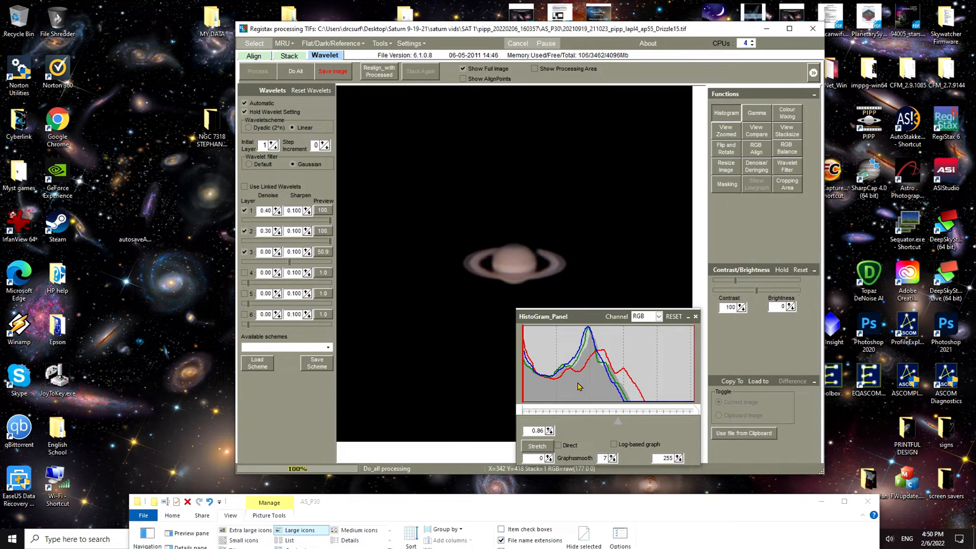
{"action": "left_click", "coordinate": [674, 316]}
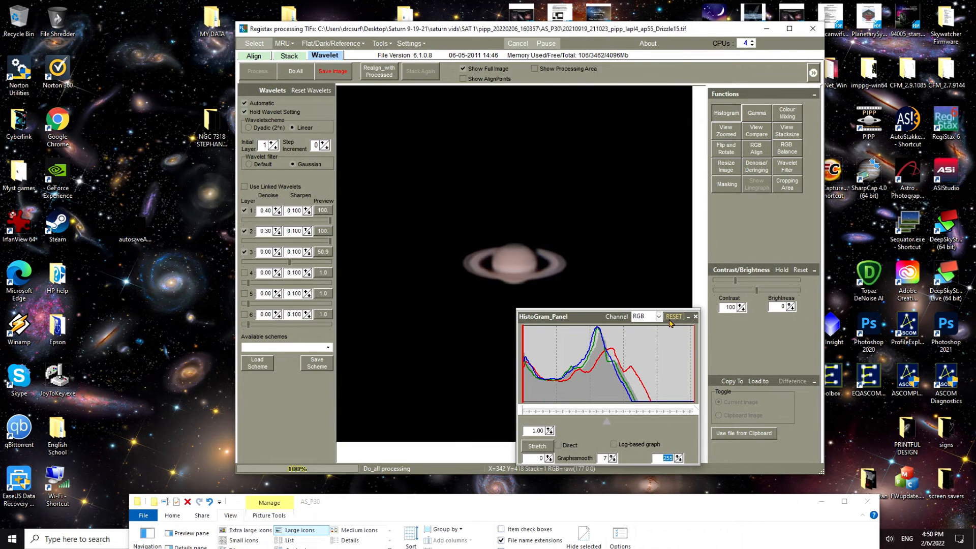
Set the histogram midpoint to 0.80, and open and close the RGB alignment tool.
{"action": "left_click_drag", "start_coordinate": [603, 426], "coordinate": [618, 422]}
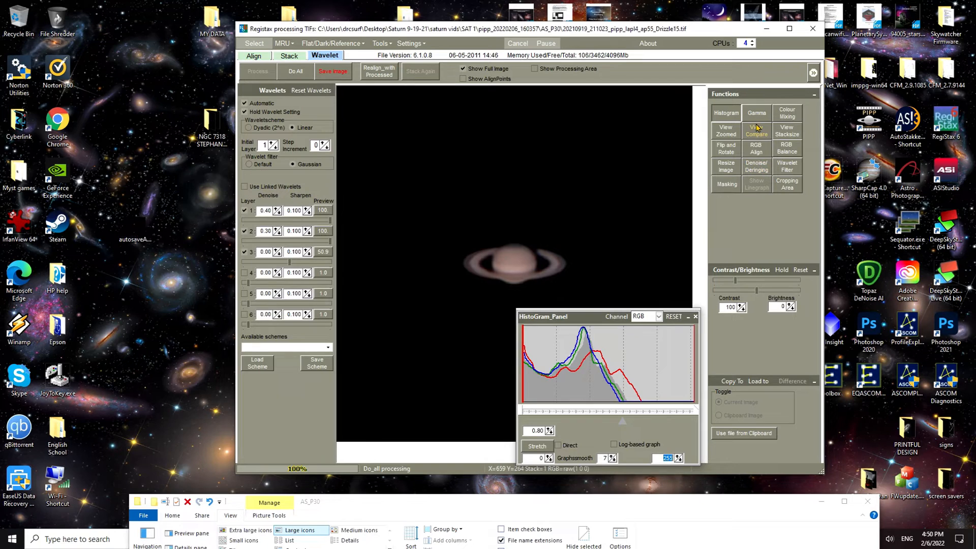
{"action": "left_click", "coordinate": [757, 153]}
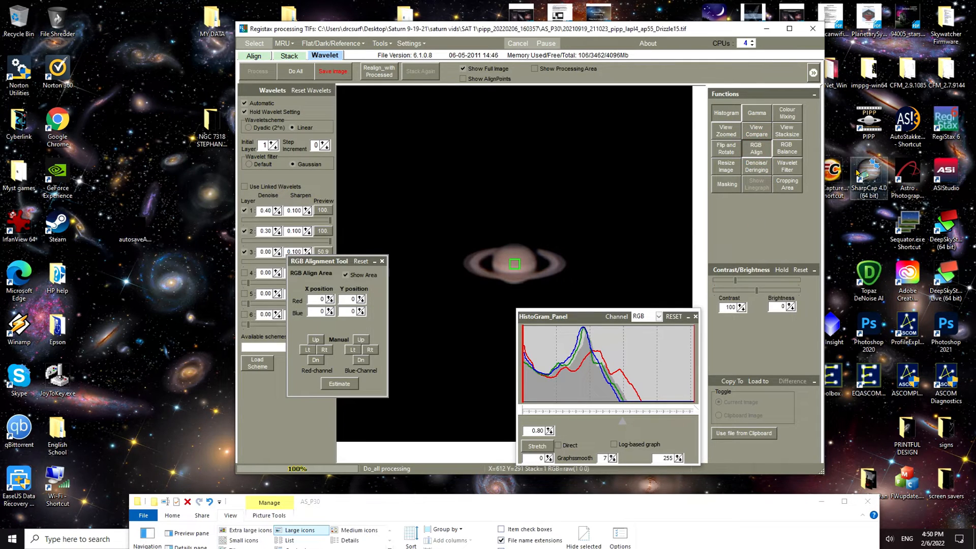
{"action": "left_click", "coordinate": [752, 152]}
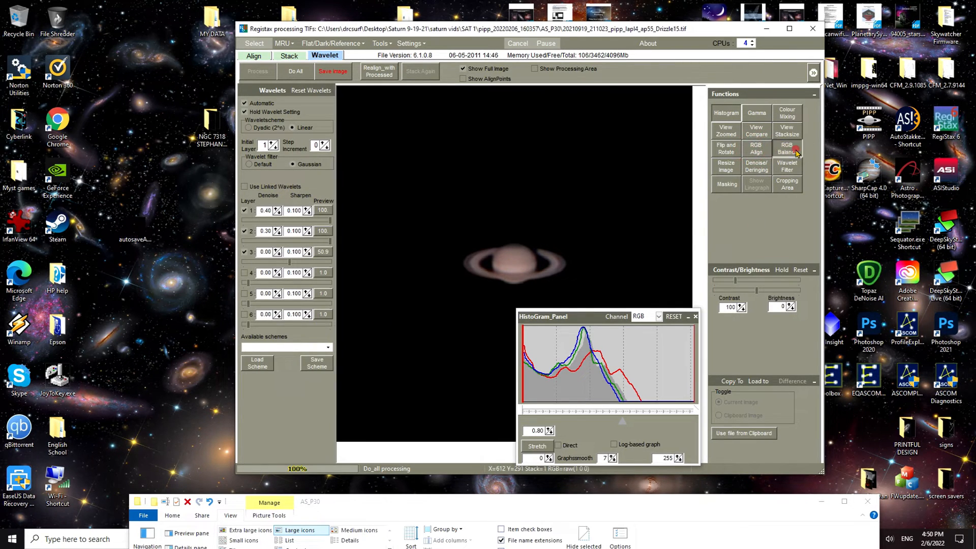
Try automatic RGB balance on the image and place the balance panel beside the histogram.
{"action": "left_click", "coordinate": [787, 148]}
{"action": "left_click", "coordinate": [651, 389]}
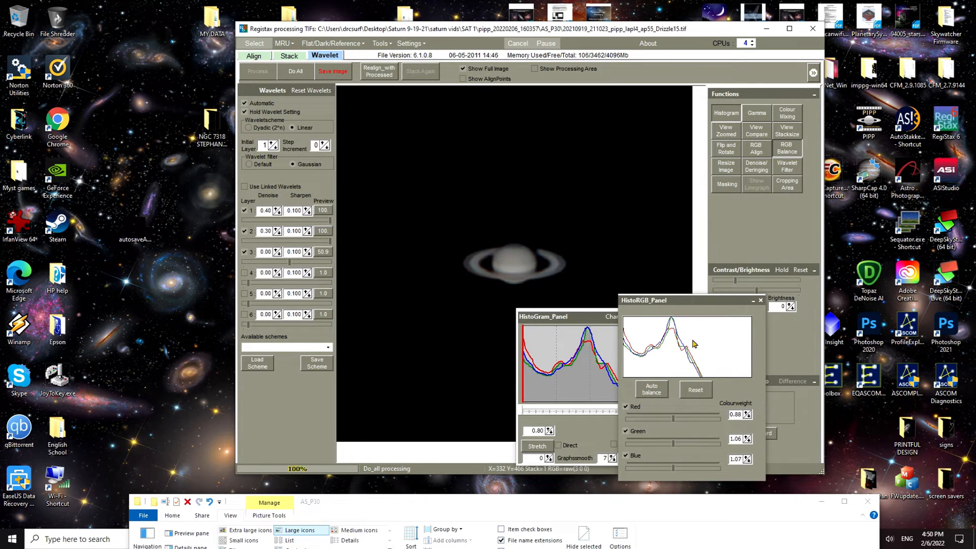
{"action": "left_click_drag", "start_coordinate": [687, 302], "coordinate": [776, 311]}
Adjust the histogram midpoint to 0.79, then reset the RGB balance weights and close the balance panel.
{"action": "mouse_move", "coordinate": [624, 423]}
{"action": "left_mouse_down"}
{"action": "mouse_move", "coordinate": [605, 422]}
{"action": "mouse_move", "coordinate": [656, 428]}
{"action": "mouse_move", "coordinate": [629, 423]}
{"action": "left_mouse_up"}
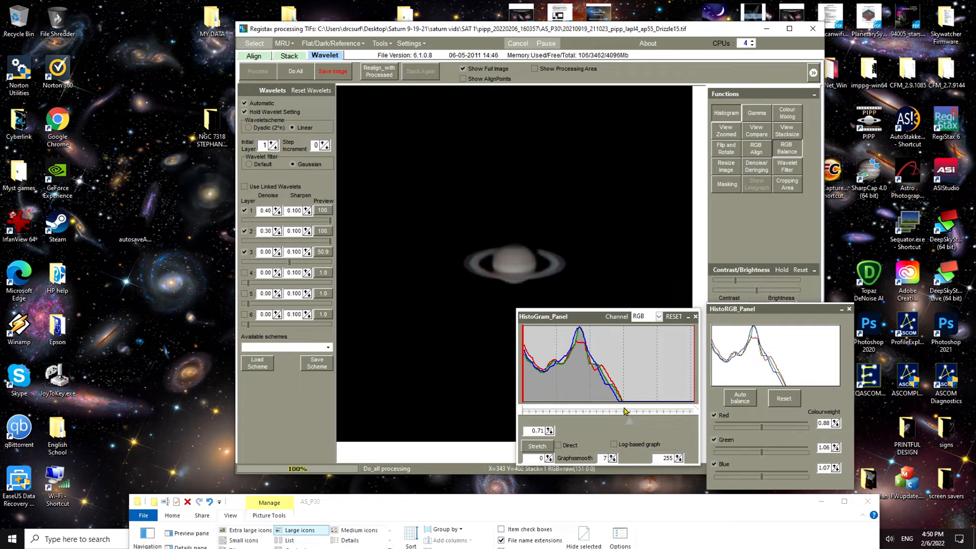
{"action": "left_click_drag", "start_coordinate": [631, 424], "coordinate": [623, 421]}
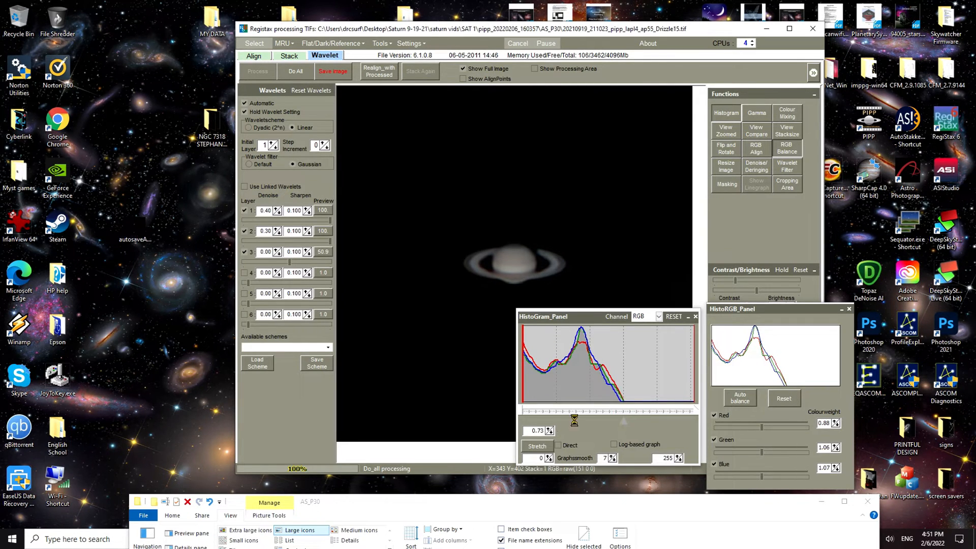
{"action": "left_click", "coordinate": [780, 400]}
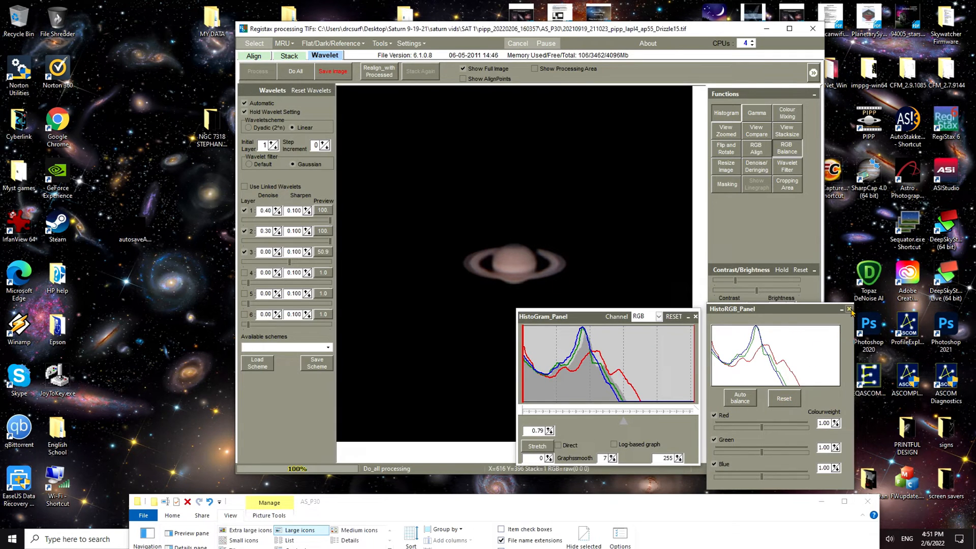
{"action": "left_click", "coordinate": [787, 148]}
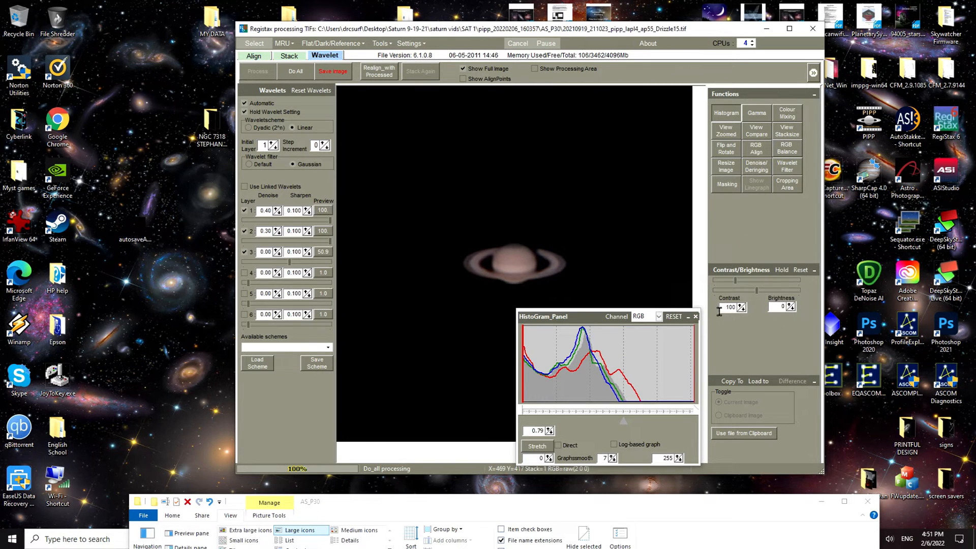
View the denoise and deringing options for wavelet layer 1 above Saturn, and close them.
{"action": "left_click", "coordinate": [746, 169]}
{"action": "left_click_drag", "start_coordinate": [597, 334], "coordinate": [586, 115]}
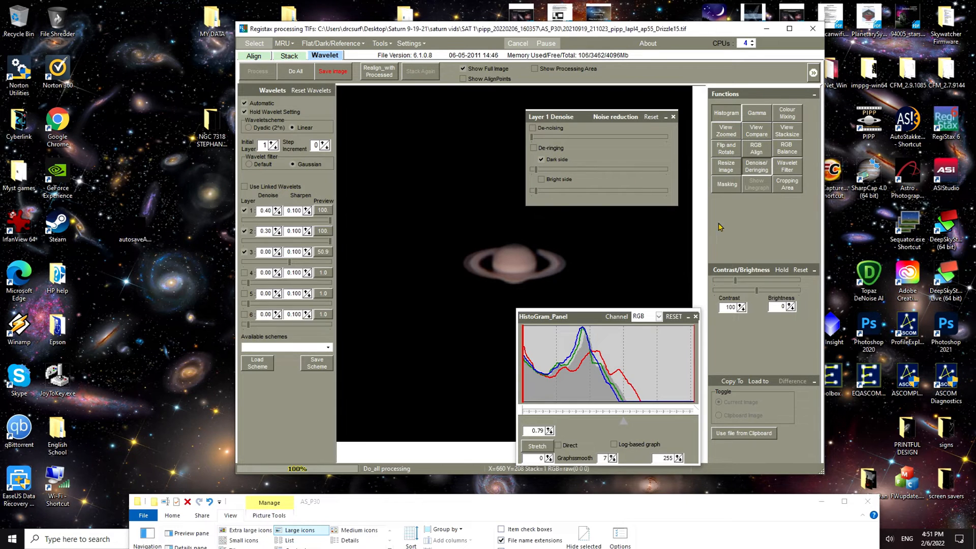
{"action": "left_click", "coordinate": [755, 166]}
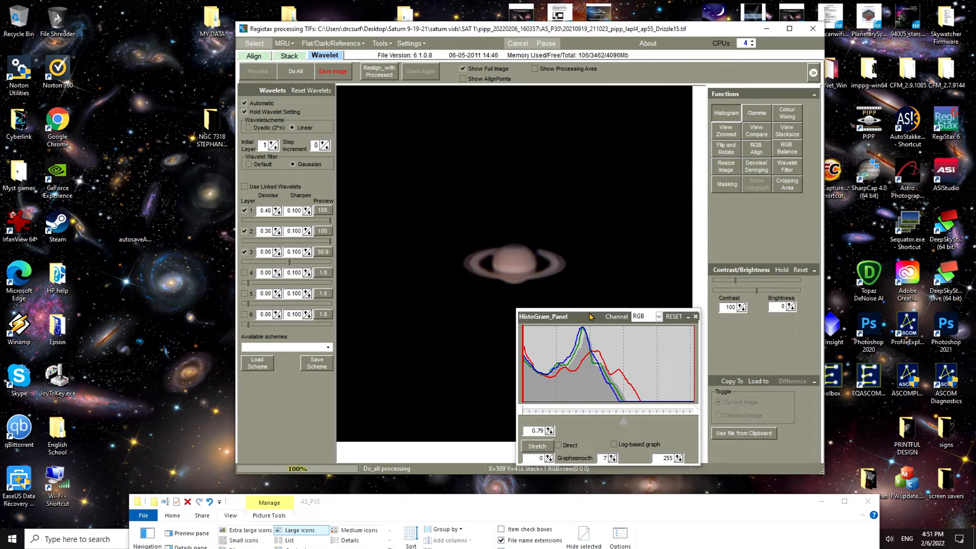
Close the histogram and process the whole image with the current wavelet settings.
{"action": "left_click_drag", "start_coordinate": [590, 317], "coordinate": [580, 298]}
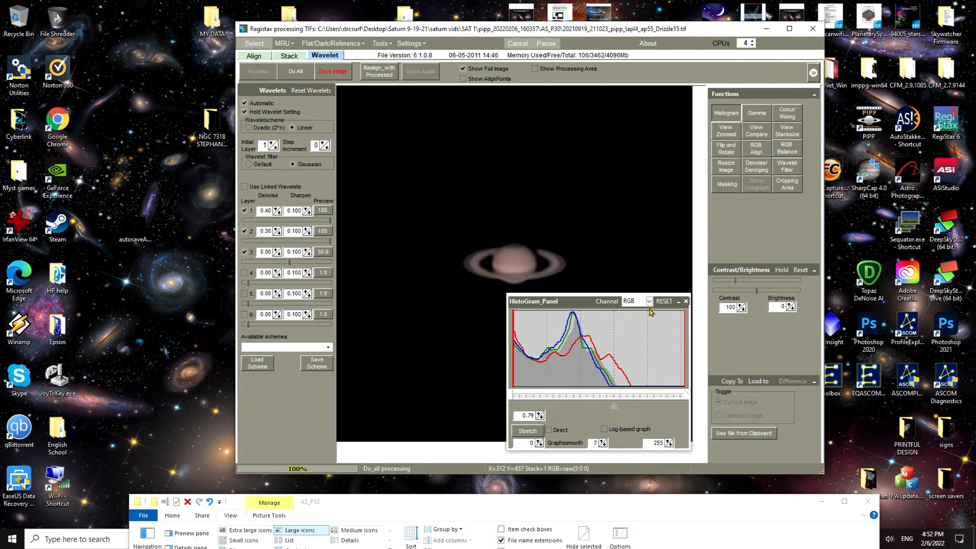
{"action": "left_click", "coordinate": [725, 114]}
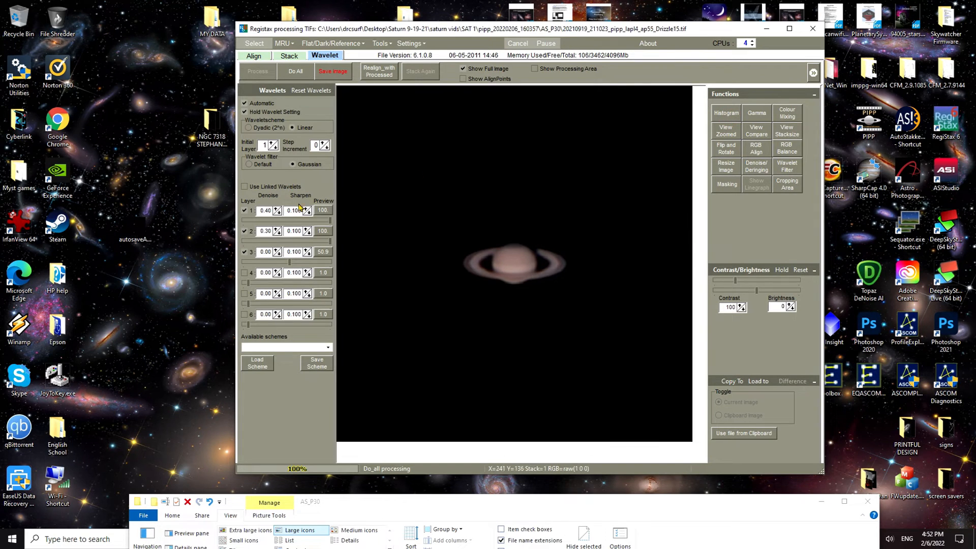
{"action": "left_click", "coordinate": [293, 73]}
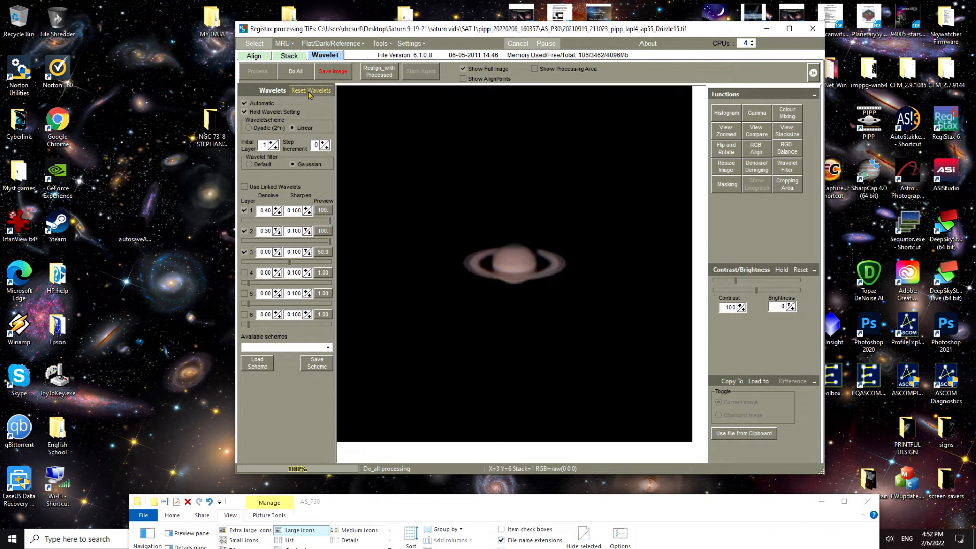
Start saving the processed image and choose the AS_P30 folder as its destination.
{"action": "left_click", "coordinate": [323, 75]}
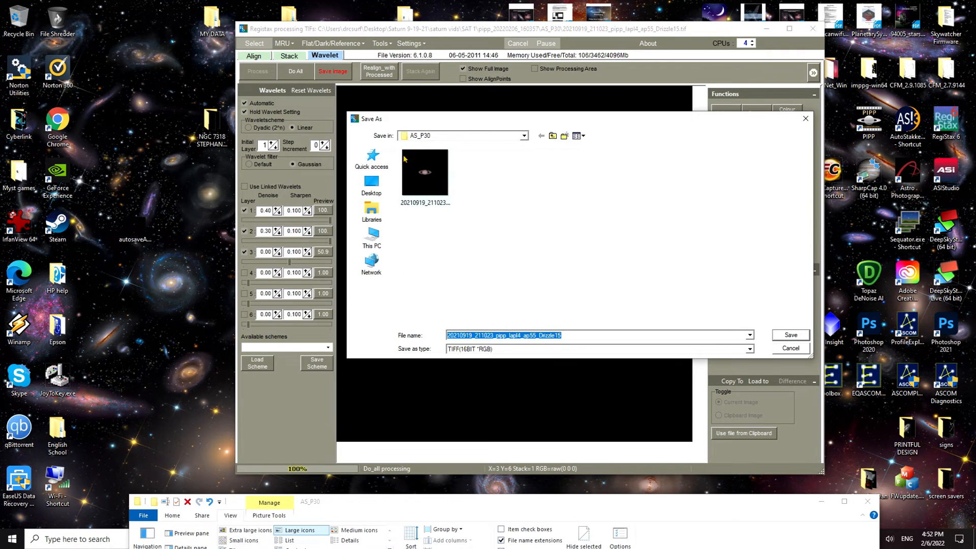
{"action": "left_click", "coordinate": [522, 137]}
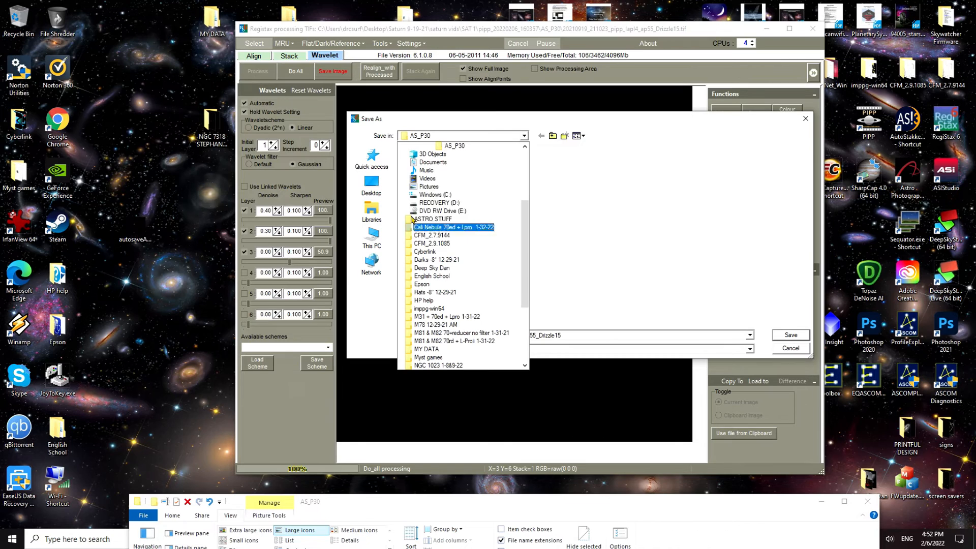
{"action": "left_click_drag", "start_coordinate": [524, 246], "coordinate": [524, 246]}
{"action": "scroll", "coordinate": [524, 245], "scroll_direction": "up", "scroll_amount": 4}
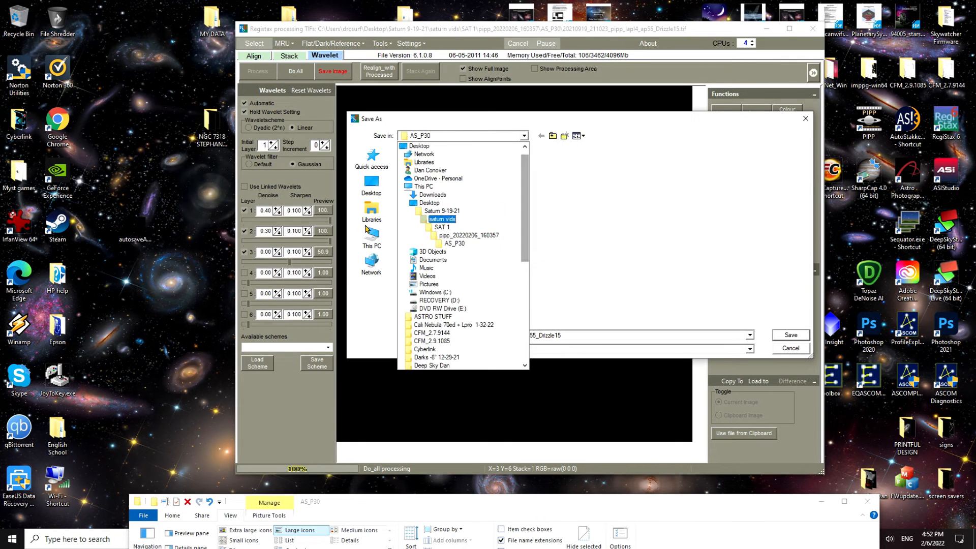
{"action": "left_click", "coordinate": [454, 244]}
{"action": "left_click", "coordinate": [445, 136]}
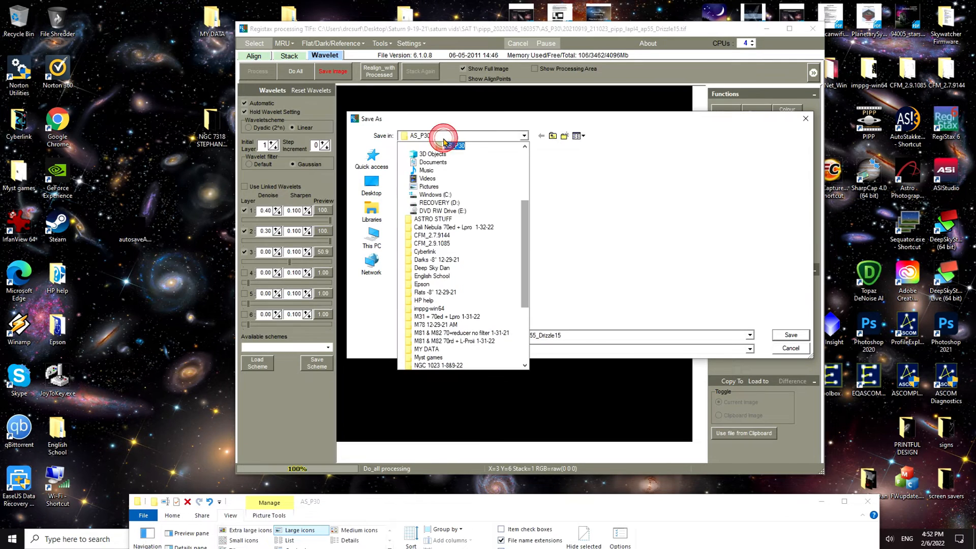
{"action": "left_click", "coordinate": [452, 147]}
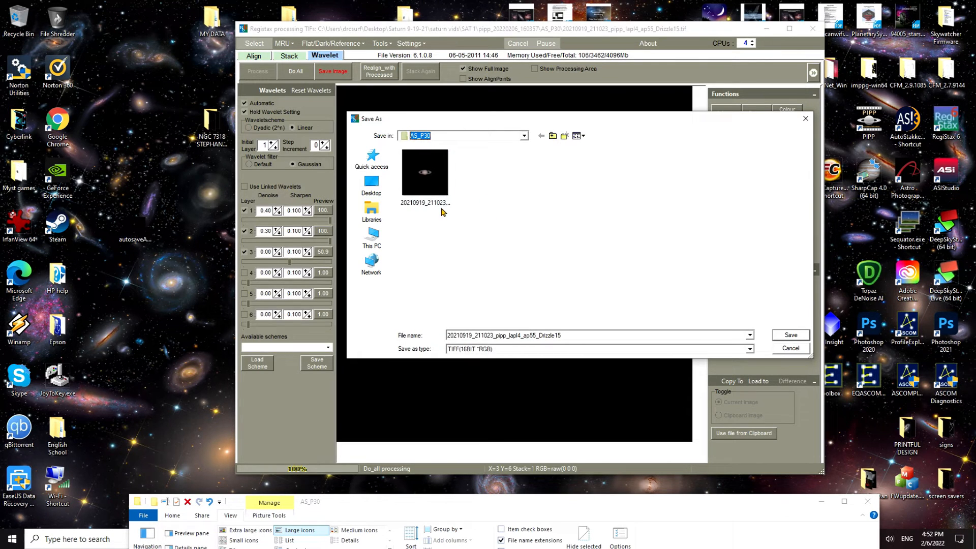
Add the prefix RG6 to the file name 20210919_211023_pipp_lapl4_ap55_Drizzle15 and save it as a 16-bit RGB TIFF.
{"action": "double_click", "coordinate": [447, 335]}
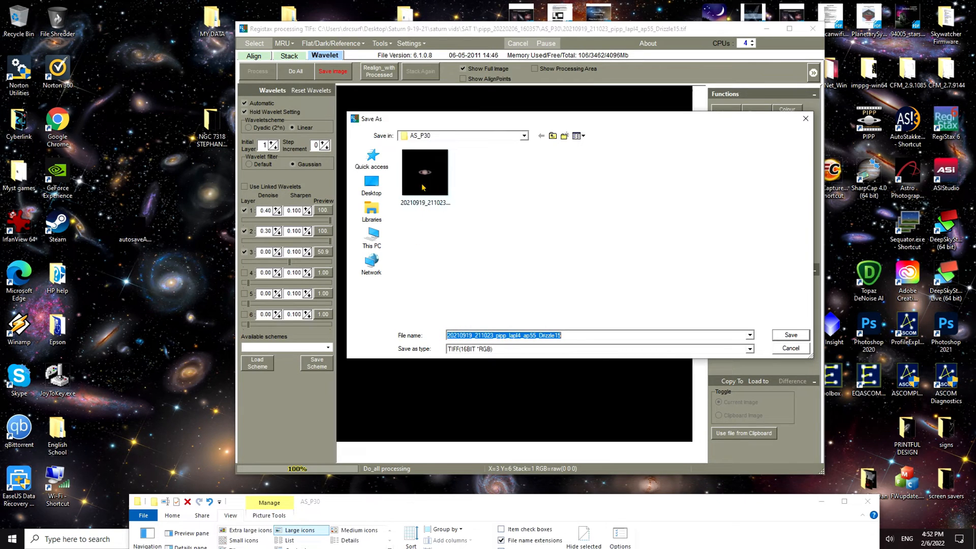
{"action": "left_click", "coordinate": [448, 335]}
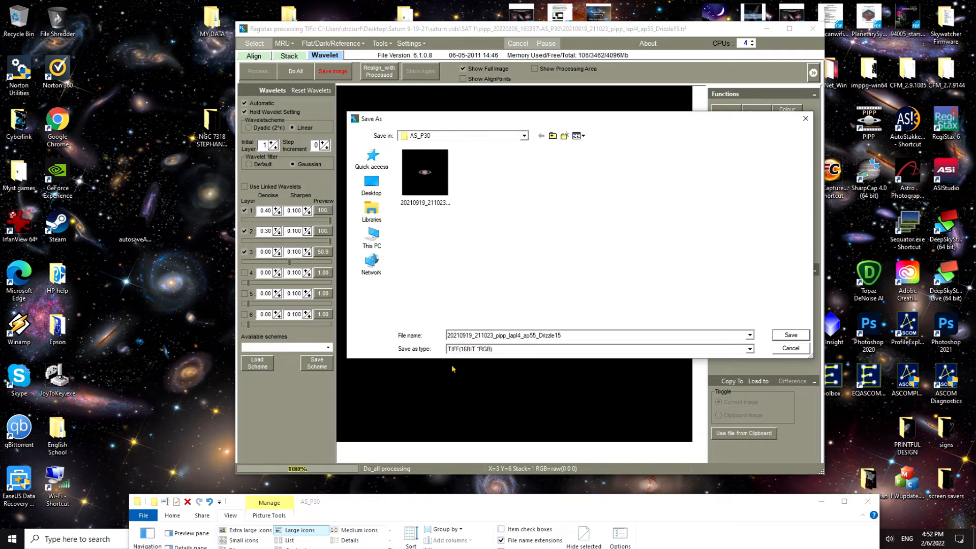
{"action": "type", "text": "RG"}
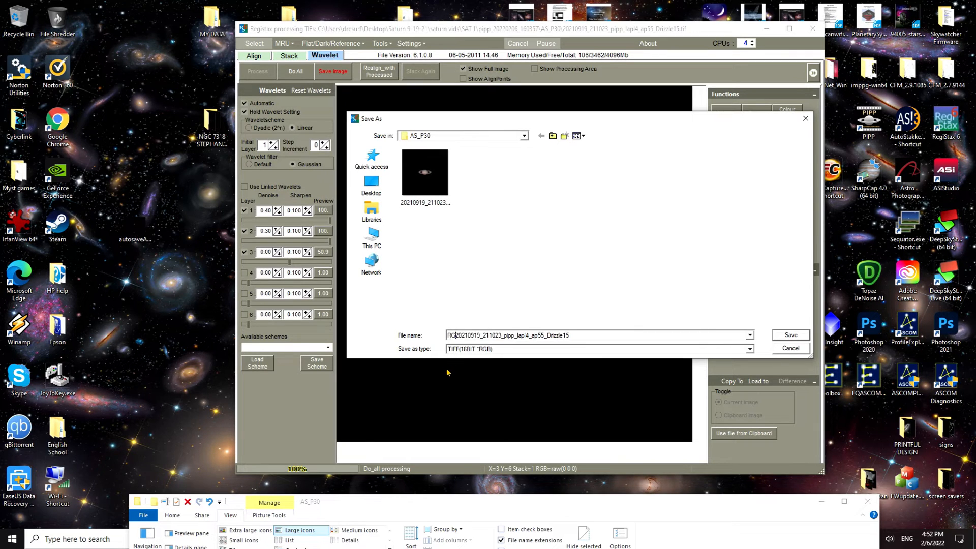
{"action": "type", "text": "B"}
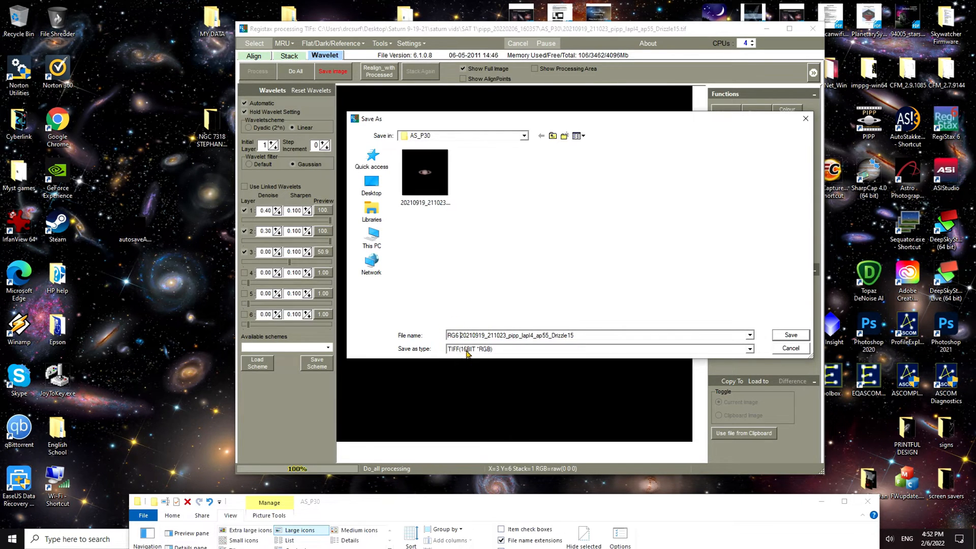
{"action": "left_click", "coordinate": [803, 336]}
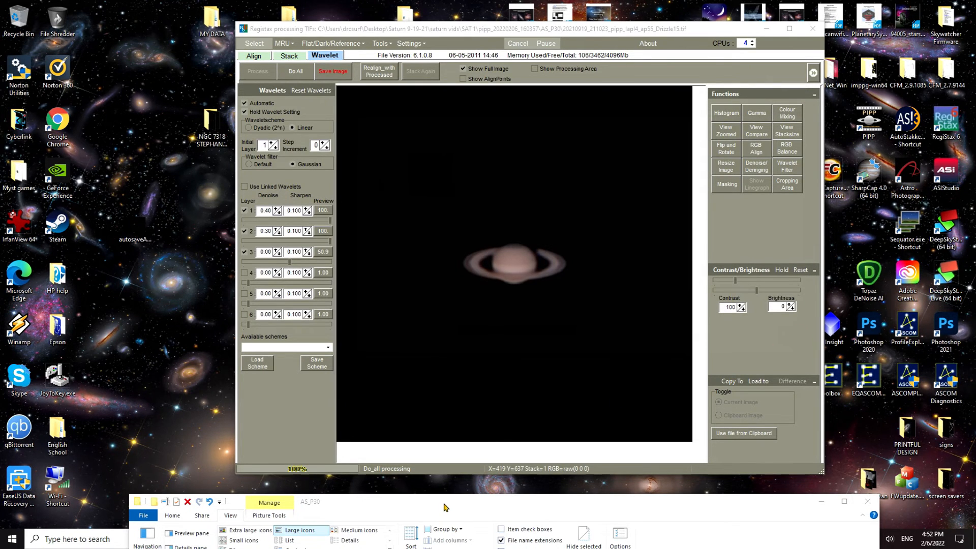
Open the RG6 TIFF from the AS_P30 folder window in the photo viewer and place the viewer mid-screen.
{"action": "left_click_drag", "start_coordinate": [446, 502], "coordinate": [469, 251]}
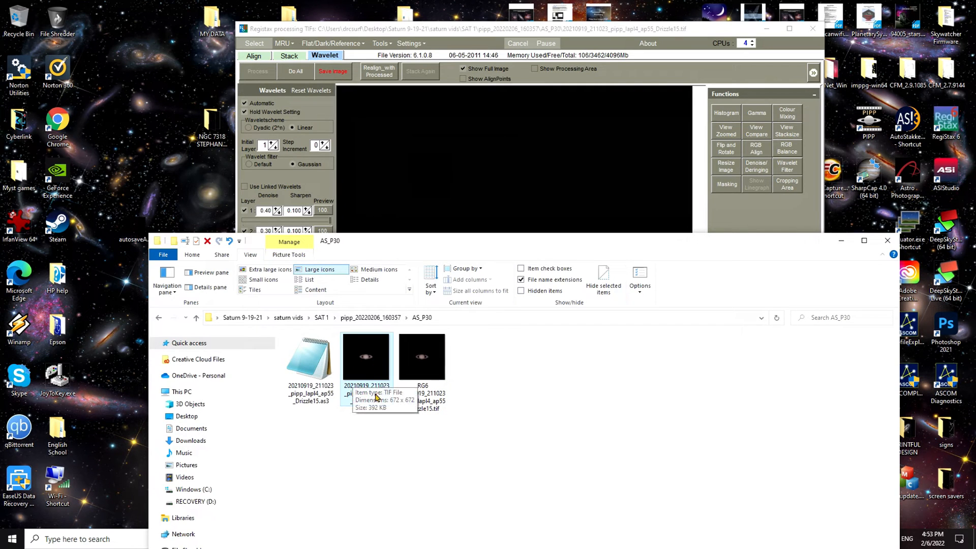
{"action": "double_click", "coordinate": [414, 365]}
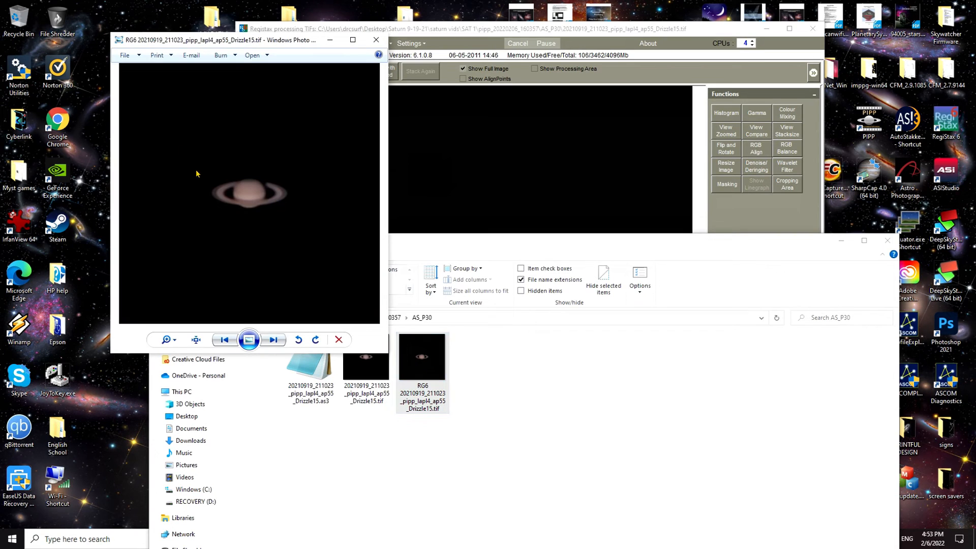
{"action": "left_click_drag", "start_coordinate": [245, 42], "coordinate": [502, 122]}
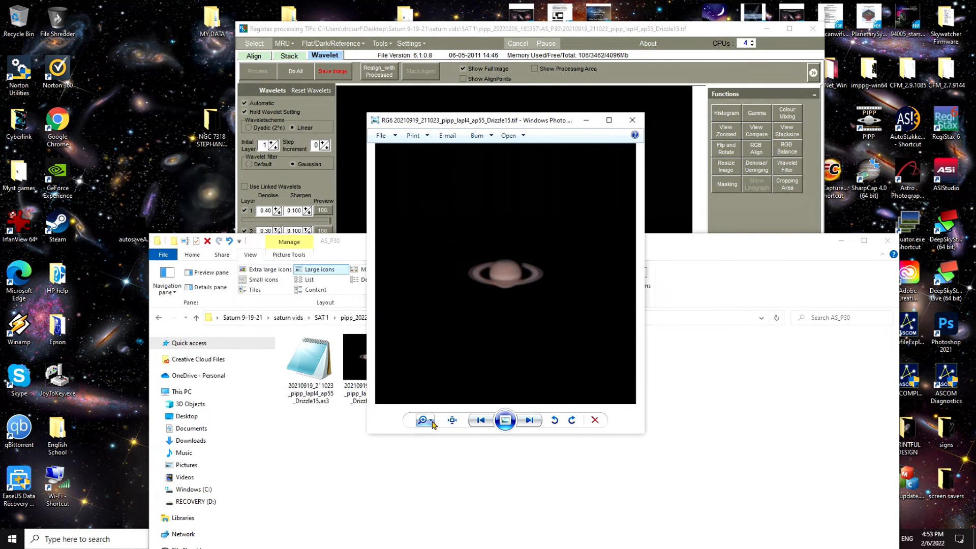
Examine Saturn's disc, rings and edges at high magnification in the saved RG6 image, and return to the full view.
{"action": "left_click", "coordinate": [430, 420]}
{"action": "left_click_drag", "start_coordinate": [431, 423], "coordinate": [434, 409]}
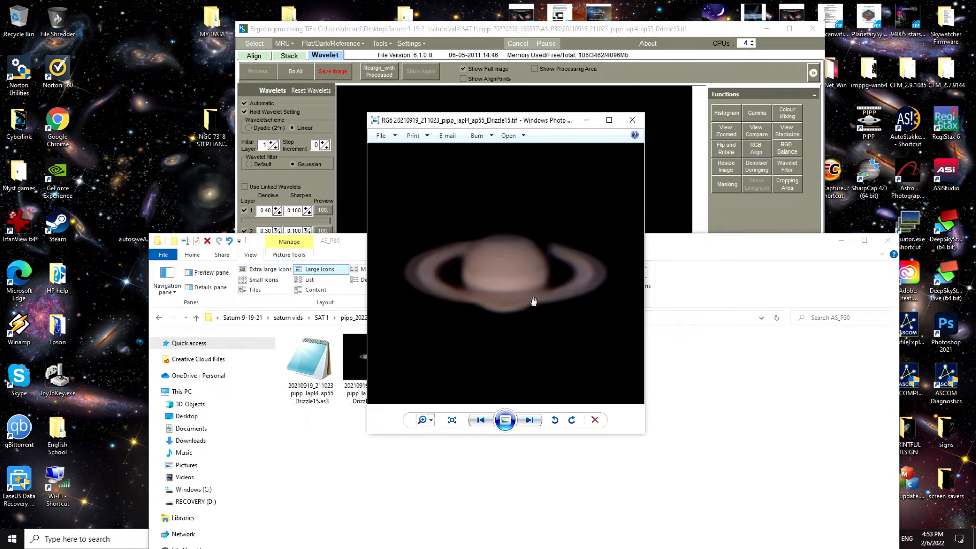
{"action": "left_click", "coordinate": [429, 422]}
{"action": "left_click_drag", "start_coordinate": [429, 422], "coordinate": [428, 412]}
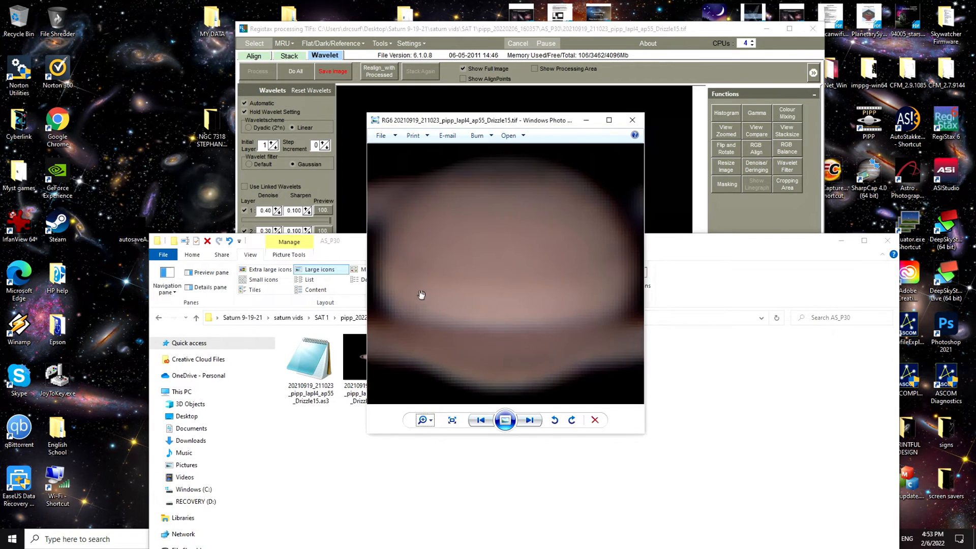
{"action": "left_click_drag", "start_coordinate": [421, 294], "coordinate": [549, 295]}
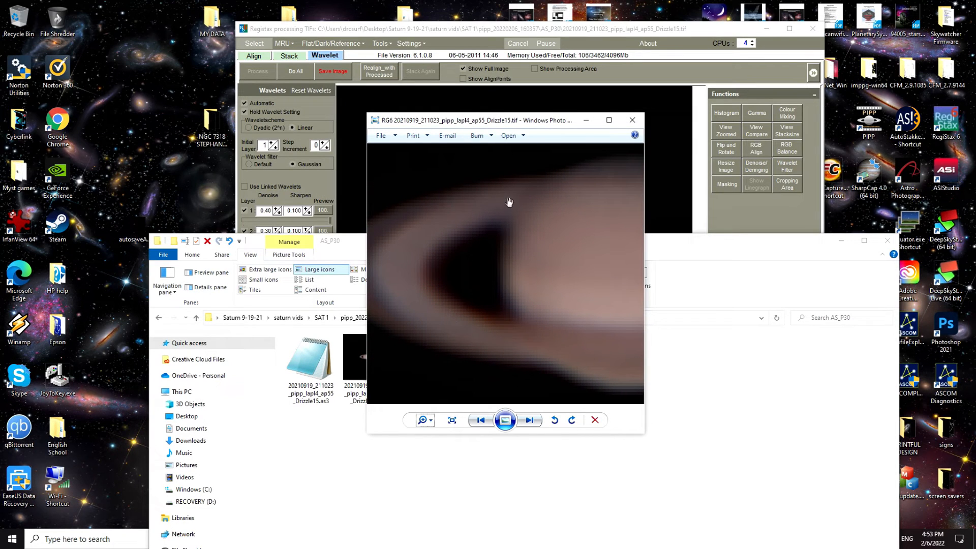
{"action": "left_click_drag", "start_coordinate": [450, 300], "coordinate": [529, 294]}
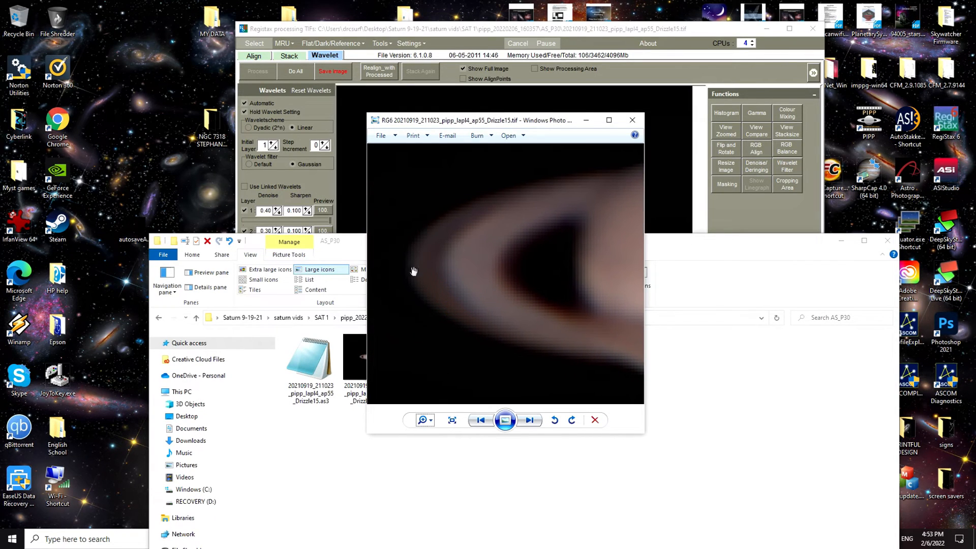
{"action": "left_click_drag", "start_coordinate": [574, 268], "coordinate": [431, 306]}
{"action": "mouse_move", "coordinate": [522, 308]}
{"action": "left_mouse_down"}
{"action": "mouse_move", "coordinate": [430, 284]}
{"action": "mouse_move", "coordinate": [460, 273]}
{"action": "mouse_move", "coordinate": [421, 275]}
{"action": "mouse_move", "coordinate": [519, 294]}
{"action": "mouse_move", "coordinate": [556, 261]}
{"action": "left_mouse_up"}
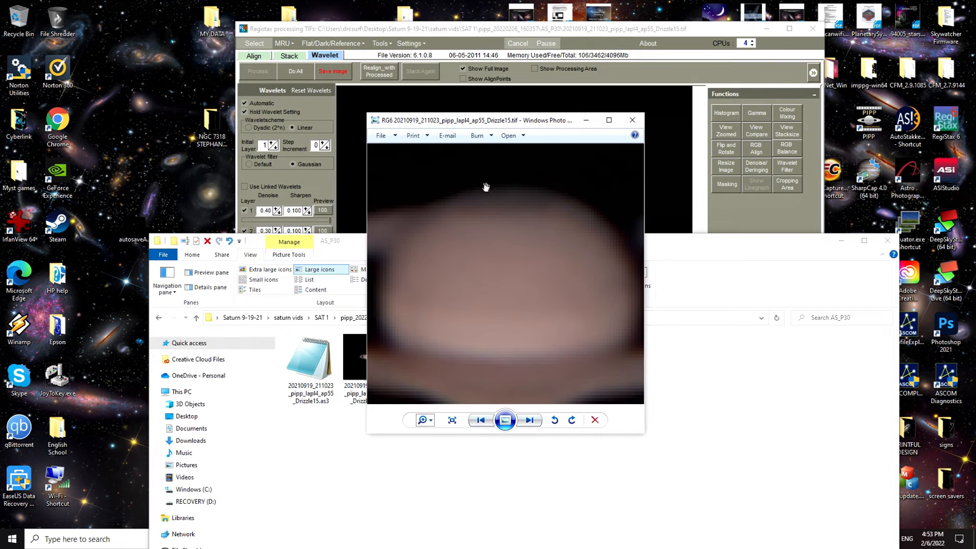
{"action": "left_click_drag", "start_coordinate": [517, 276], "coordinate": [525, 231]}
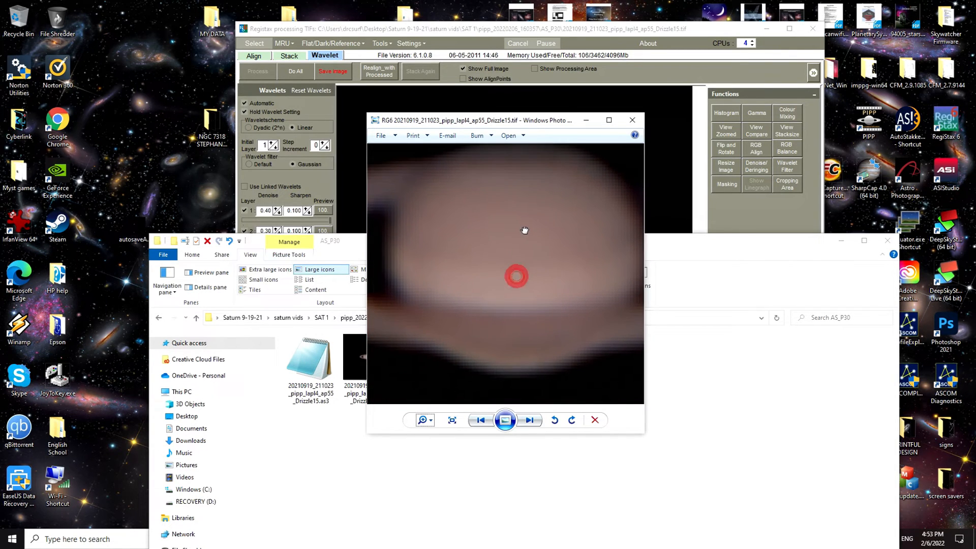
{"action": "left_click", "coordinate": [427, 420]}
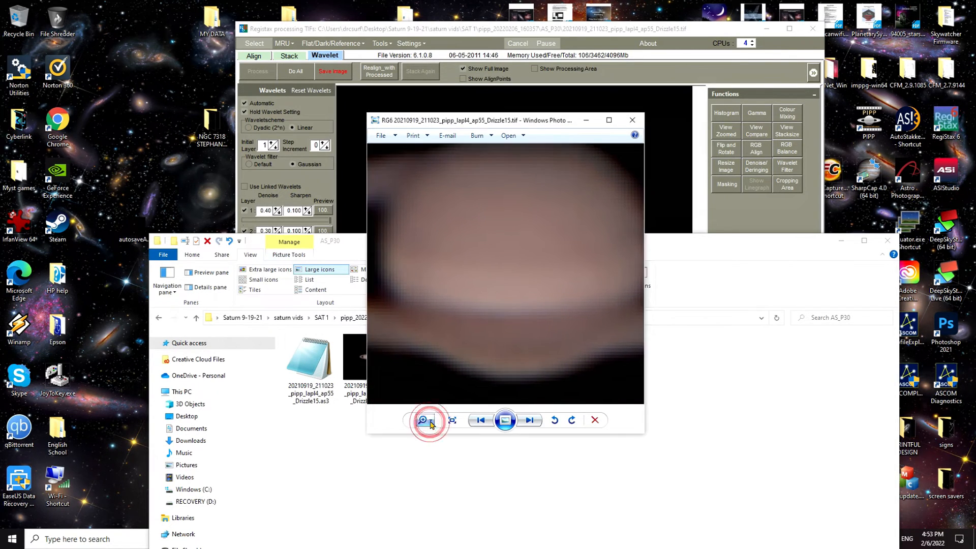
{"action": "left_click_drag", "start_coordinate": [431, 425], "coordinate": [430, 461]}
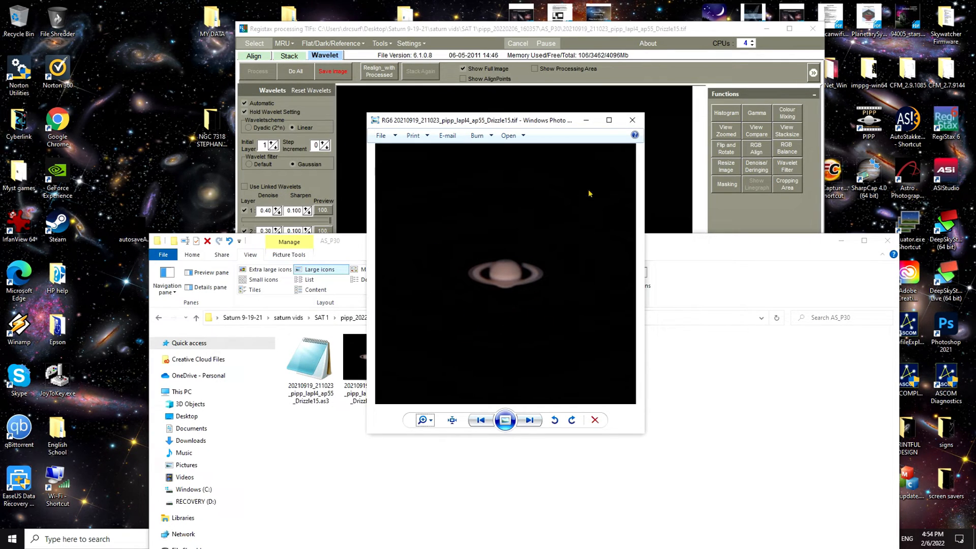
Minimize the photo viewer and RegiStax, and move the AS_P30 folder window down to clear the desktop.
{"action": "left_click", "coordinate": [585, 120]}
{"action": "left_click_drag", "start_coordinate": [505, 234], "coordinate": [510, 508]}
{"action": "left_click", "coordinate": [766, 30]}
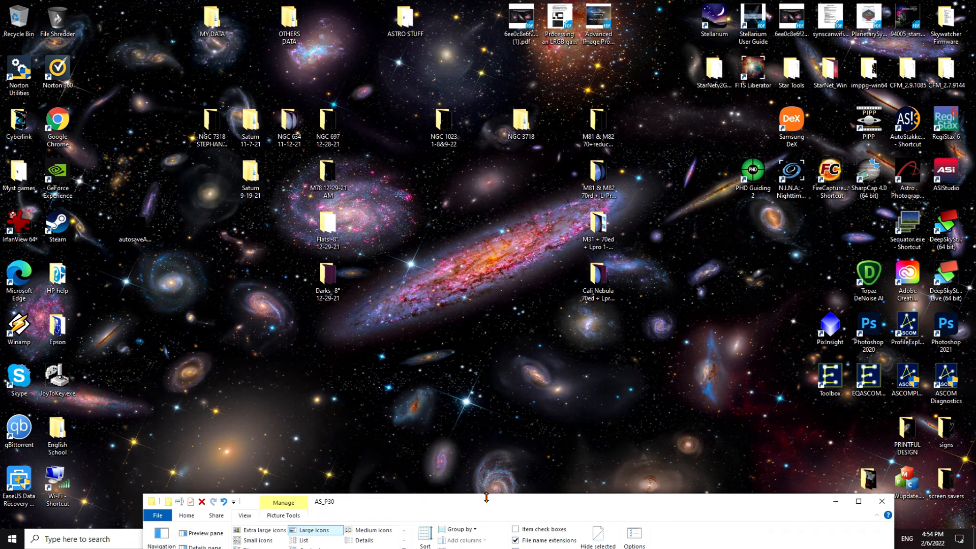
Switch to Photoshop and show the Viveza 2, TDN SEVERE CUSTOM and RAW AUTO COLOR AND TWEAKS layers of the earlier Saturn document.
{"action": "left_click_drag", "start_coordinate": [486, 504], "coordinate": [491, 113]}
{"action": "left_click", "coordinate": [387, 540]}
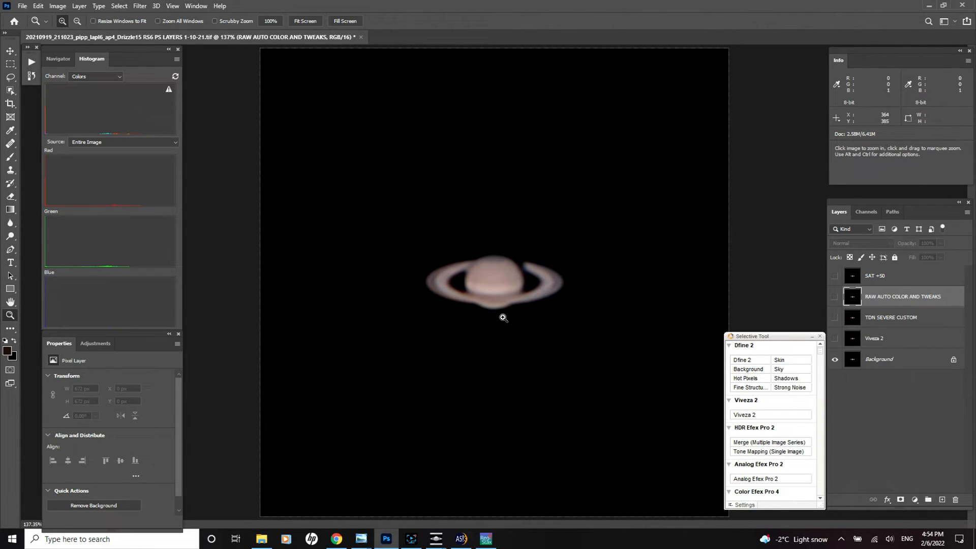
{"action": "left_click", "coordinate": [836, 339]}
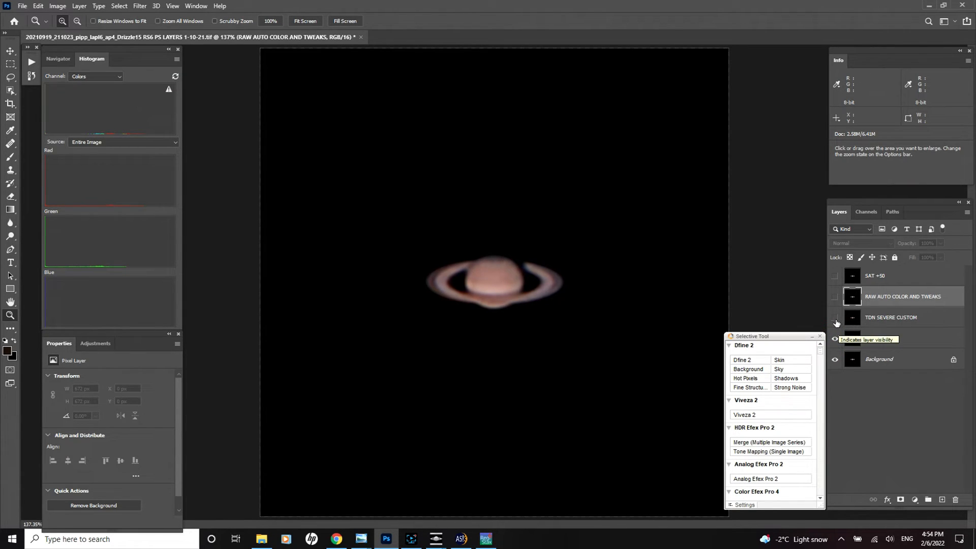
{"action": "left_click", "coordinate": [836, 320]}
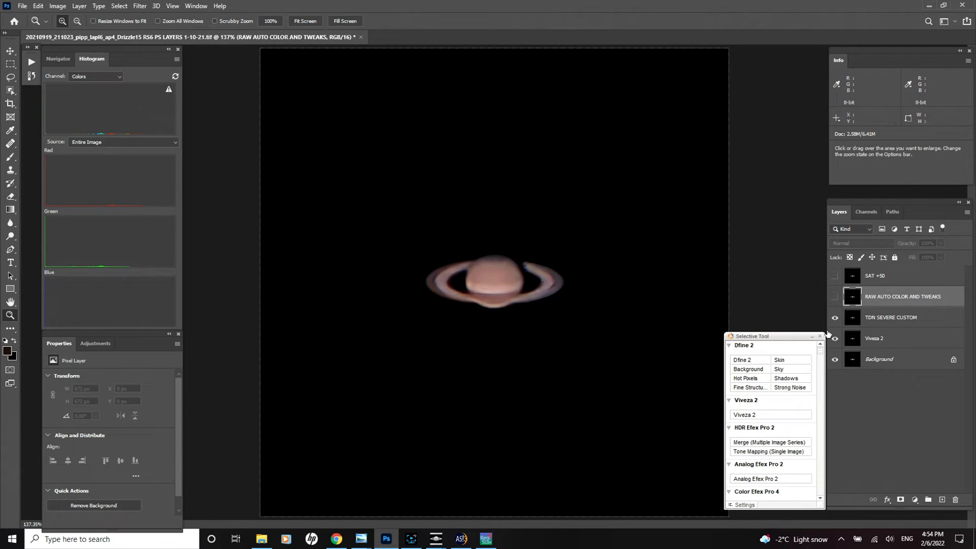
{"action": "left_click", "coordinate": [835, 297]}
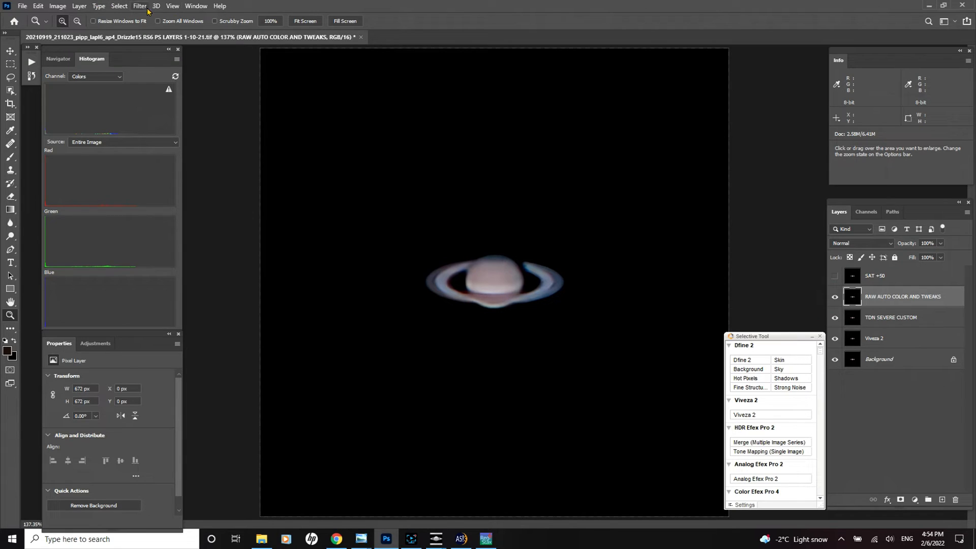
Look over the available filters, and compare the earlier Saturn image with and without the SAT +50 layer.
{"action": "left_click", "coordinate": [140, 7]}
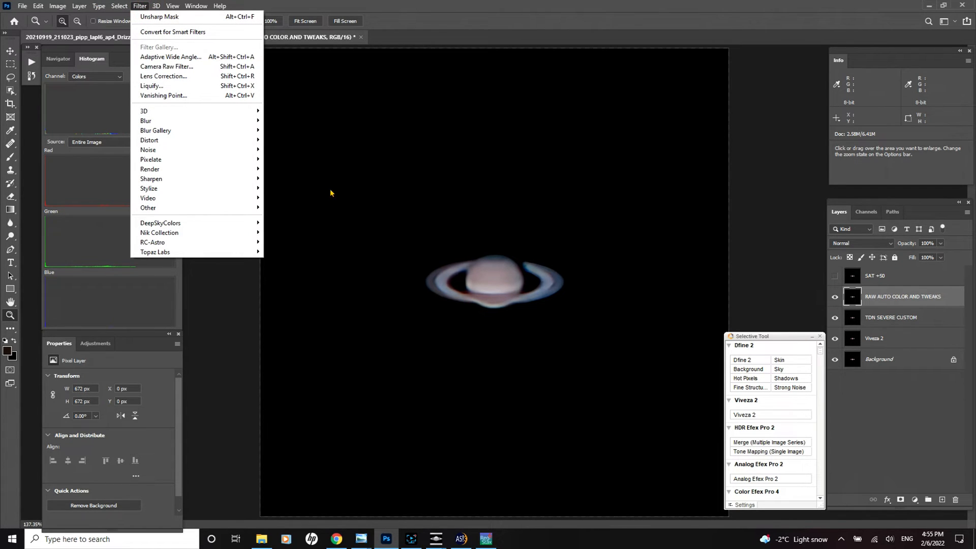
{"action": "left_click", "coordinate": [549, 173]}
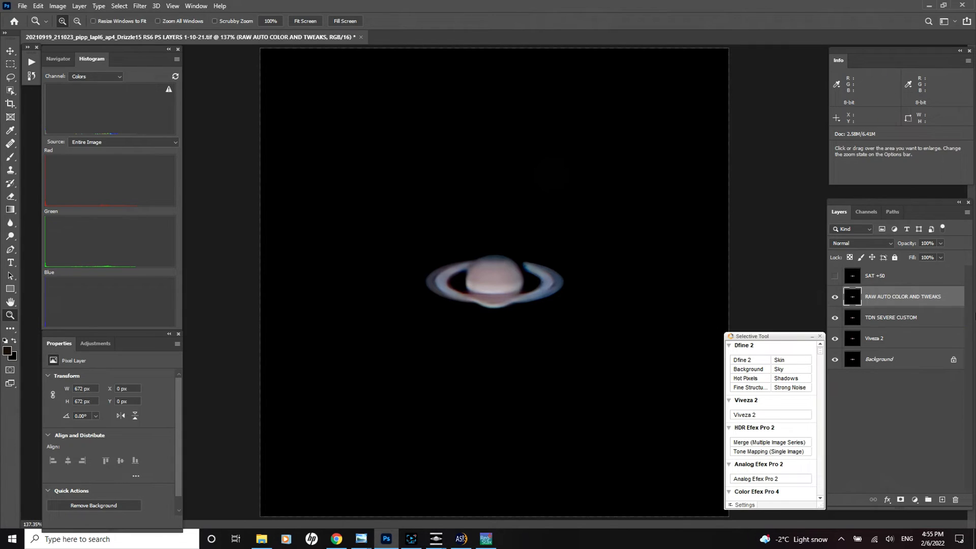
{"action": "left_click", "coordinate": [835, 276]}
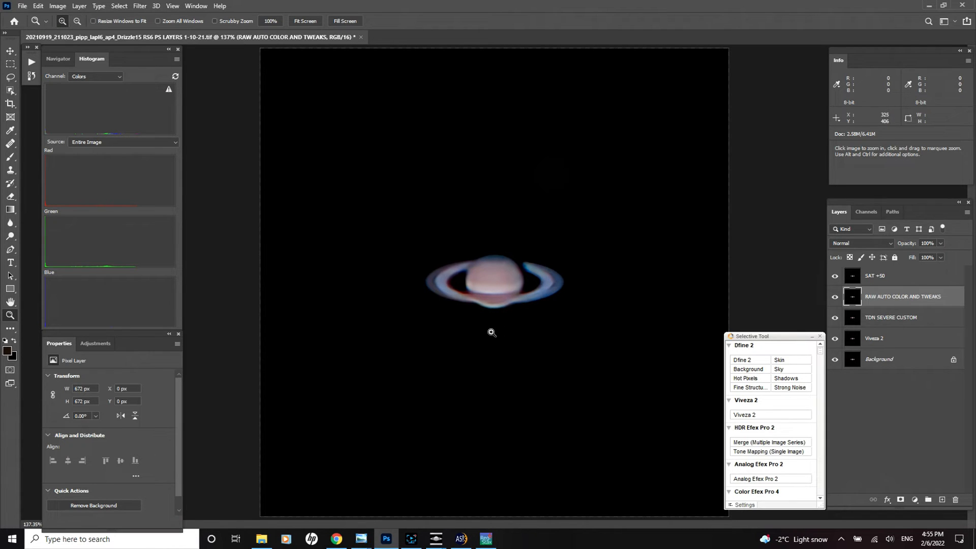
{"action": "left_click", "coordinate": [835, 276]}
{"action": "left_click", "coordinate": [835, 277]}
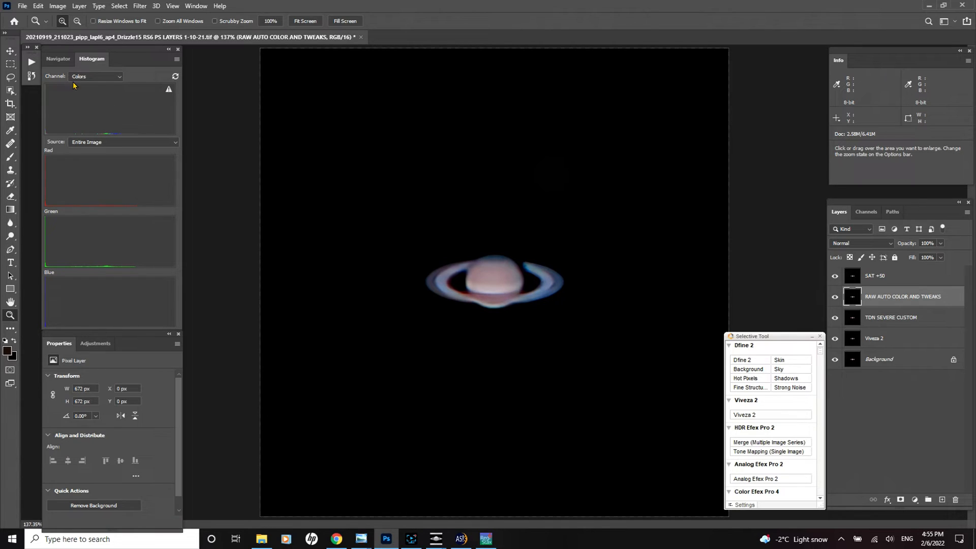
Bring up the AS_P30 folder window and open the RG6 TIFF from it as a new document in Photoshop.
{"action": "left_click", "coordinate": [21, 6]}
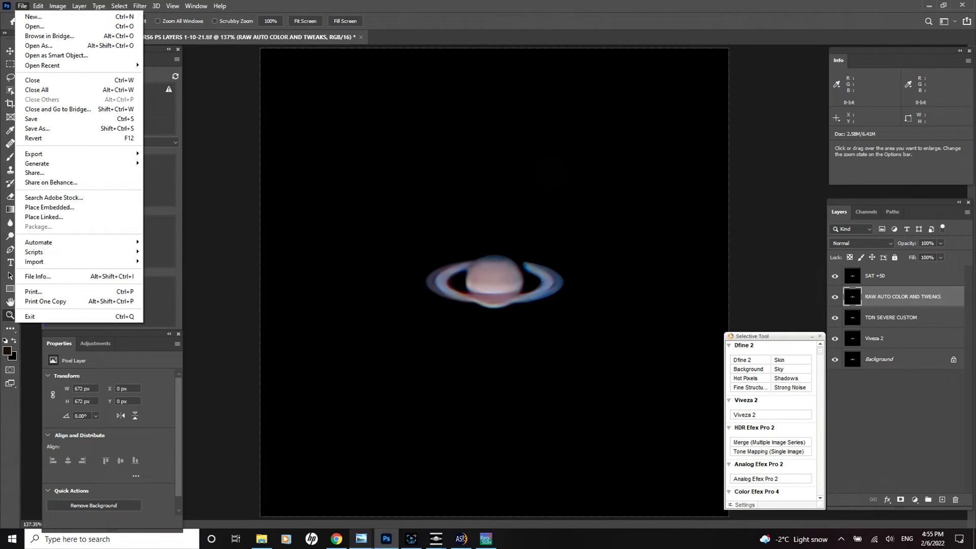
{"action": "left_click", "coordinate": [262, 539]}
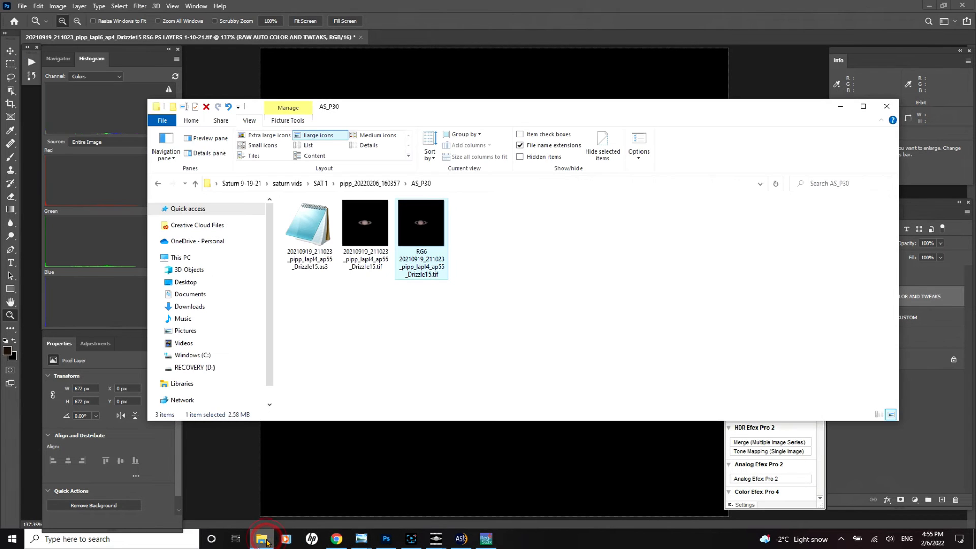
{"action": "left_click_drag", "start_coordinate": [472, 113], "coordinate": [453, 239]}
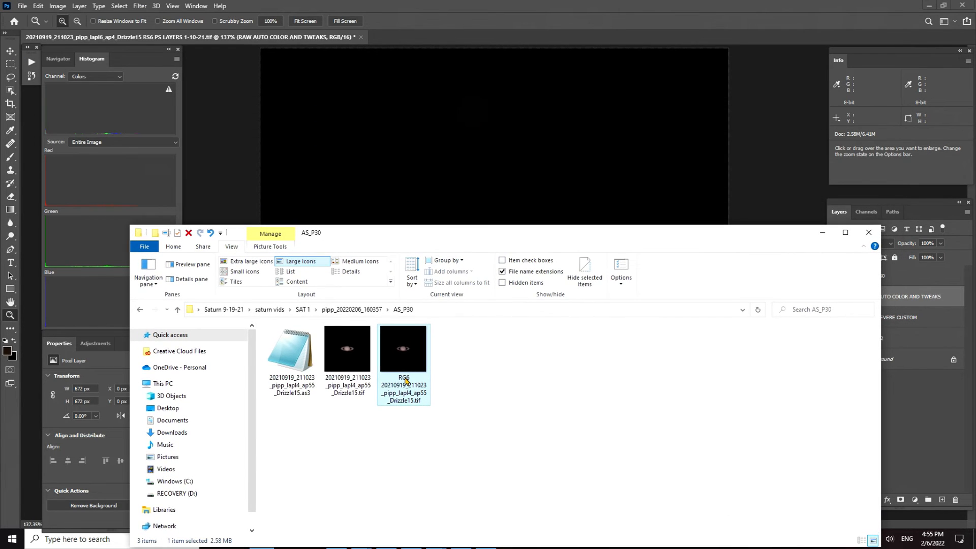
{"action": "left_click_drag", "start_coordinate": [400, 362], "coordinate": [399, 45]}
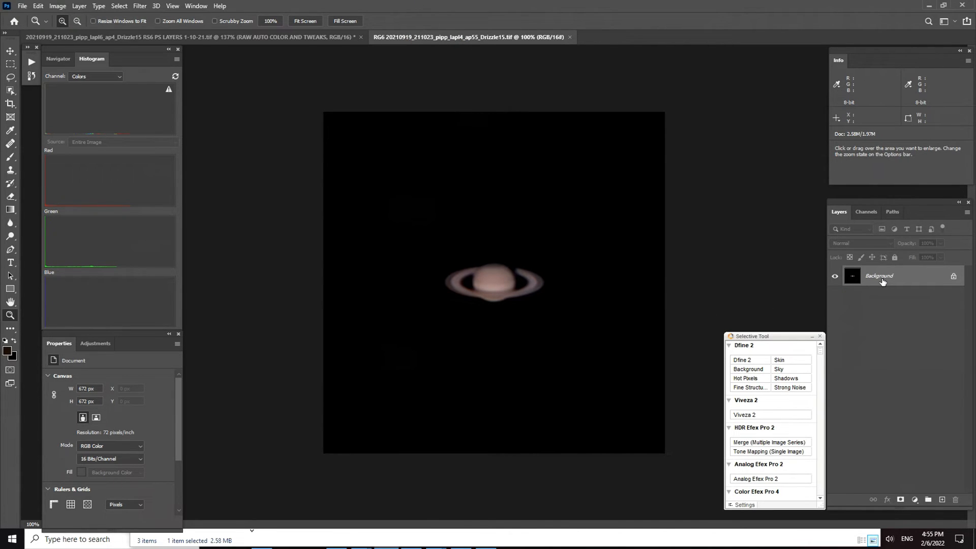
Duplicate the Background layer of the RG6 Saturn image.
{"action": "right_click", "coordinate": [883, 281]}
{"action": "left_click", "coordinate": [899, 301]}
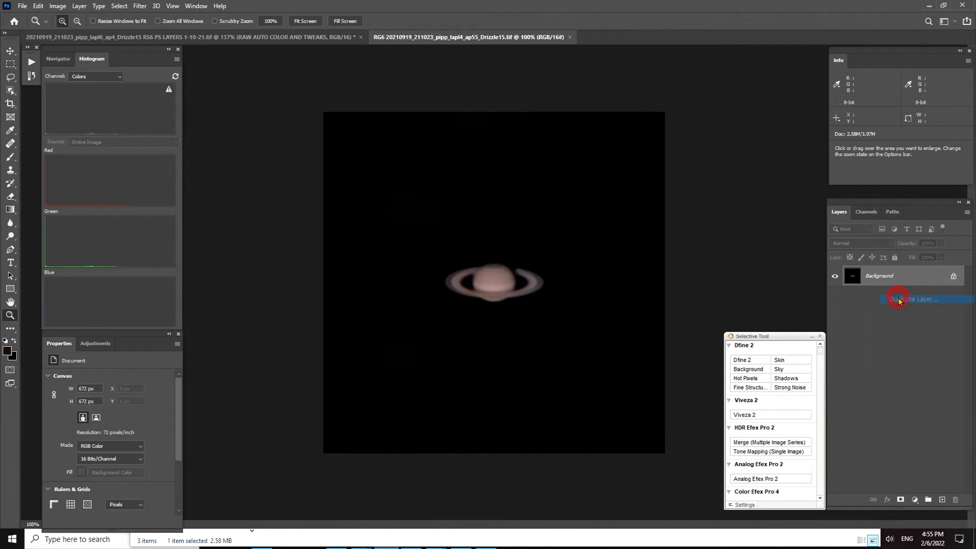
{"action": "left_click", "coordinate": [582, 150]}
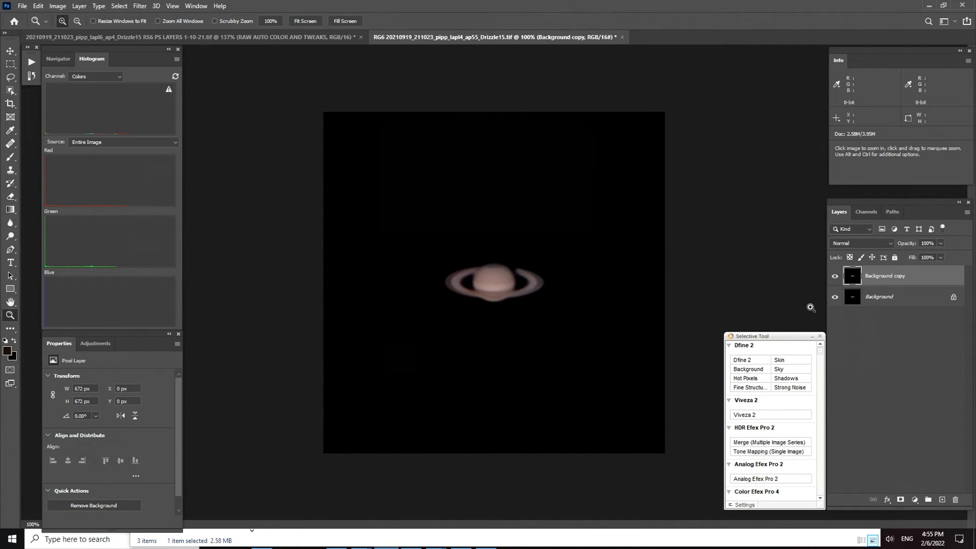
Open the Background copy in the Camera Raw Filter, set the white balance to Auto and raise Saturation to +100.
{"action": "left_click", "coordinate": [140, 6]}
{"action": "left_click", "coordinate": [151, 66]}
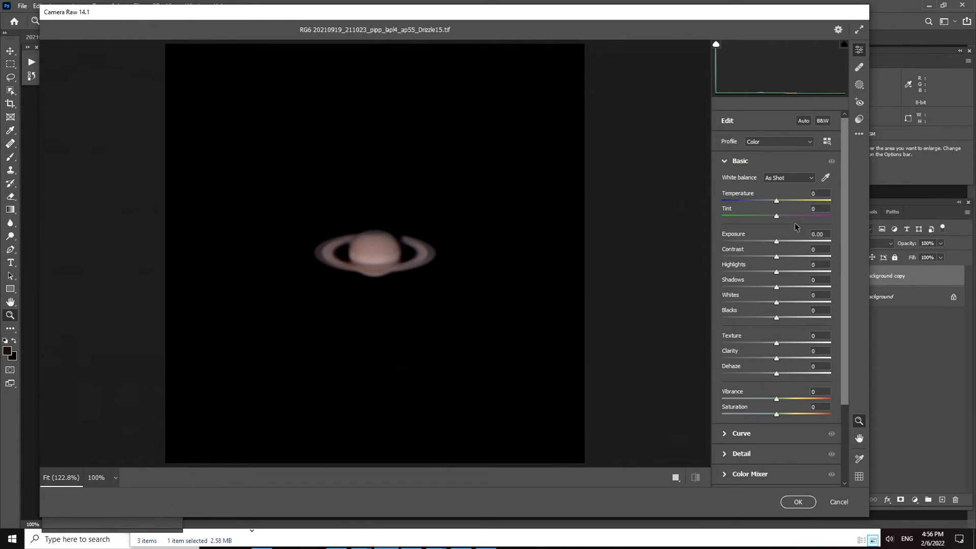
{"action": "left_click", "coordinate": [813, 179]}
{"action": "left_click", "coordinate": [775, 193]}
{"action": "left_click_drag", "start_coordinate": [776, 415], "coordinate": [842, 419]}
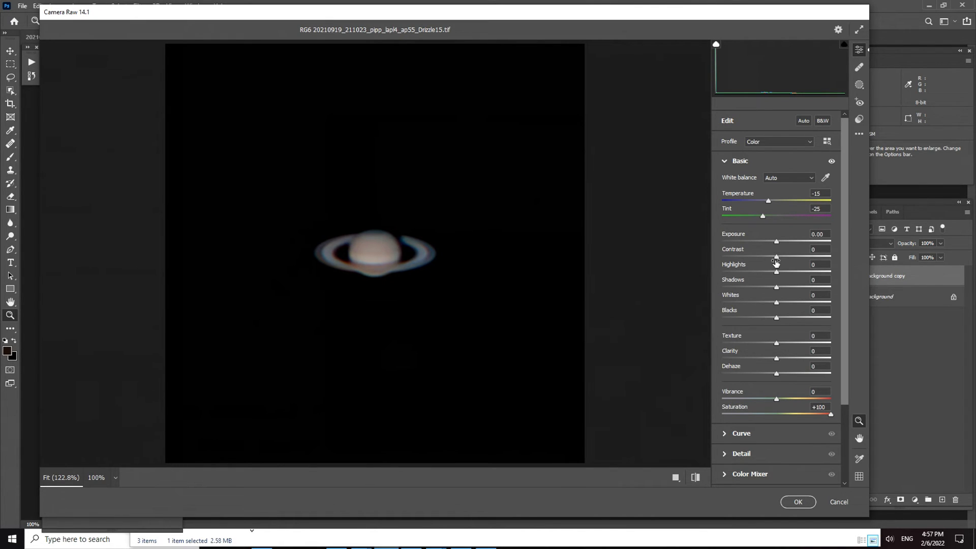
Try small changes to Contrast, Highlights and Shadows on Saturn, returning each to 0.
{"action": "mouse_move", "coordinate": [776, 260]}
{"action": "left_mouse_down"}
{"action": "mouse_move", "coordinate": [790, 261]}
{"action": "mouse_move", "coordinate": [760, 258]}
{"action": "mouse_move", "coordinate": [789, 258]}
{"action": "mouse_move", "coordinate": [764, 261]}
{"action": "mouse_move", "coordinate": [773, 262]}
{"action": "left_mouse_up"}
{"action": "mouse_move", "coordinate": [777, 273]}
{"action": "left_mouse_down"}
{"action": "mouse_move", "coordinate": [801, 272]}
{"action": "mouse_move", "coordinate": [760, 271]}
{"action": "mouse_move", "coordinate": [773, 270]}
{"action": "left_mouse_up"}
{"action": "mouse_move", "coordinate": [777, 288]}
{"action": "left_mouse_down"}
{"action": "mouse_move", "coordinate": [798, 288]}
{"action": "mouse_move", "coordinate": [710, 277]}
{"action": "mouse_move", "coordinate": [778, 279]}
{"action": "left_mouse_up"}
Set Texture to +10 and Clarity to +5, and try Vibrance at +100 before returning it to 0.
{"action": "mouse_move", "coordinate": [777, 345]}
{"action": "left_mouse_down"}
{"action": "mouse_move", "coordinate": [840, 345]}
{"action": "mouse_move", "coordinate": [732, 342]}
{"action": "mouse_move", "coordinate": [802, 341]}
{"action": "mouse_move", "coordinate": [783, 344]}
{"action": "left_mouse_up"}
{"action": "mouse_move", "coordinate": [798, 343]}
{"action": "left_mouse_down"}
{"action": "mouse_move", "coordinate": [759, 343]}
{"action": "mouse_move", "coordinate": [783, 343]}
{"action": "left_mouse_up"}
{"action": "mouse_move", "coordinate": [776, 360]}
{"action": "left_mouse_down"}
{"action": "mouse_move", "coordinate": [801, 362]}
{"action": "mouse_move", "coordinate": [763, 364]}
{"action": "mouse_move", "coordinate": [828, 367]}
{"action": "mouse_move", "coordinate": [753, 367]}
{"action": "mouse_move", "coordinate": [780, 367]}
{"action": "left_mouse_up"}
{"action": "left_click_drag", "start_coordinate": [776, 400], "coordinate": [833, 399]}
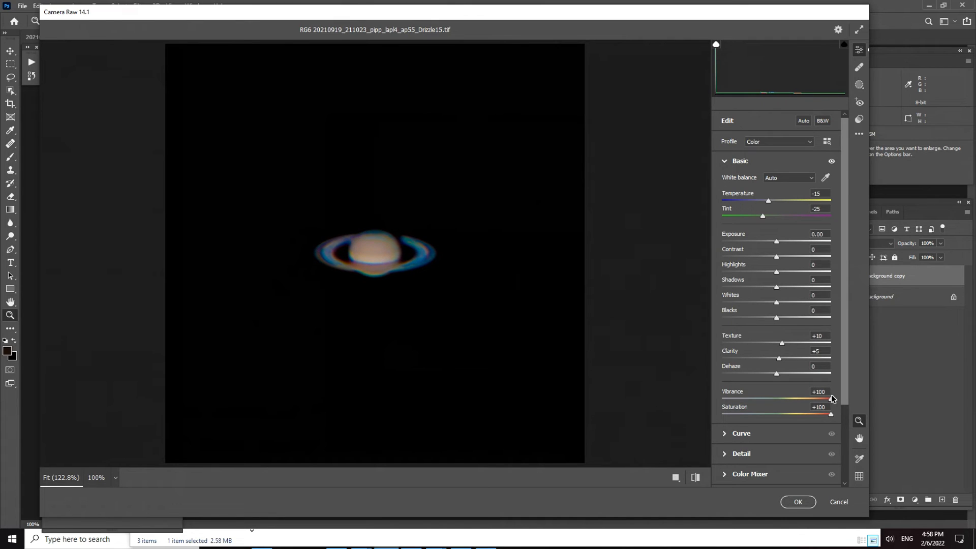
{"action": "left_click_drag", "start_coordinate": [832, 399], "coordinate": [776, 399]}
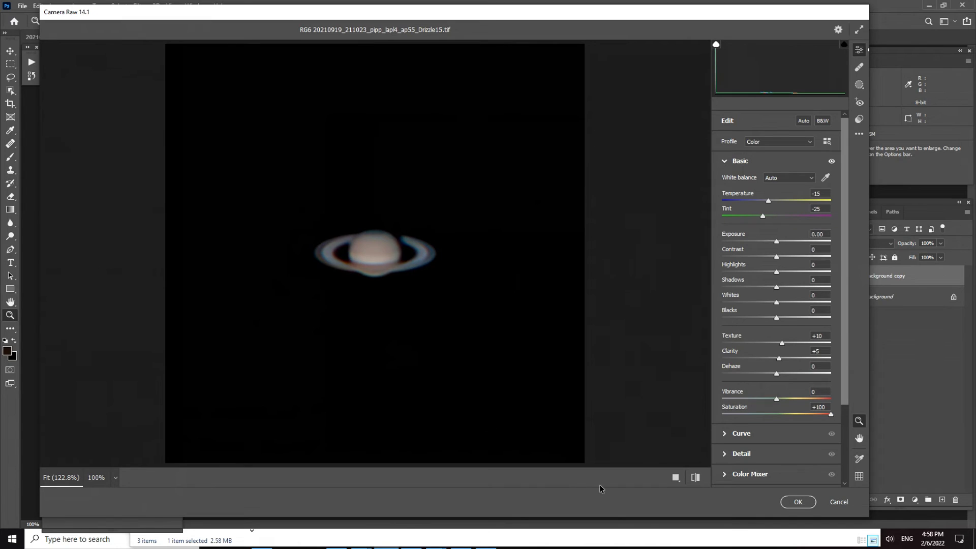
Look through the remaining Camera Raw sections, including Detail, and apply the filter to the layer copy.
{"action": "left_click_drag", "start_coordinate": [847, 337], "coordinate": [840, 400]}
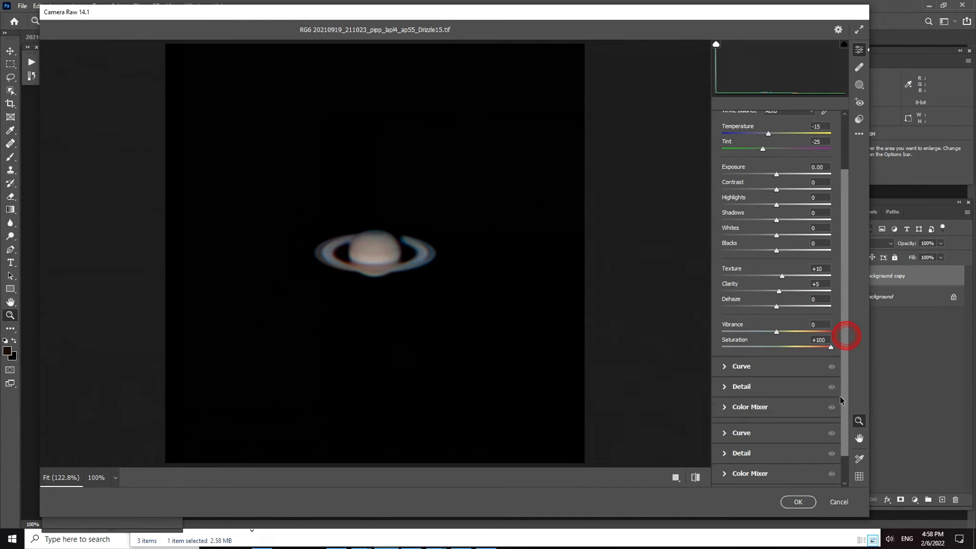
{"action": "left_click", "coordinate": [726, 371]}
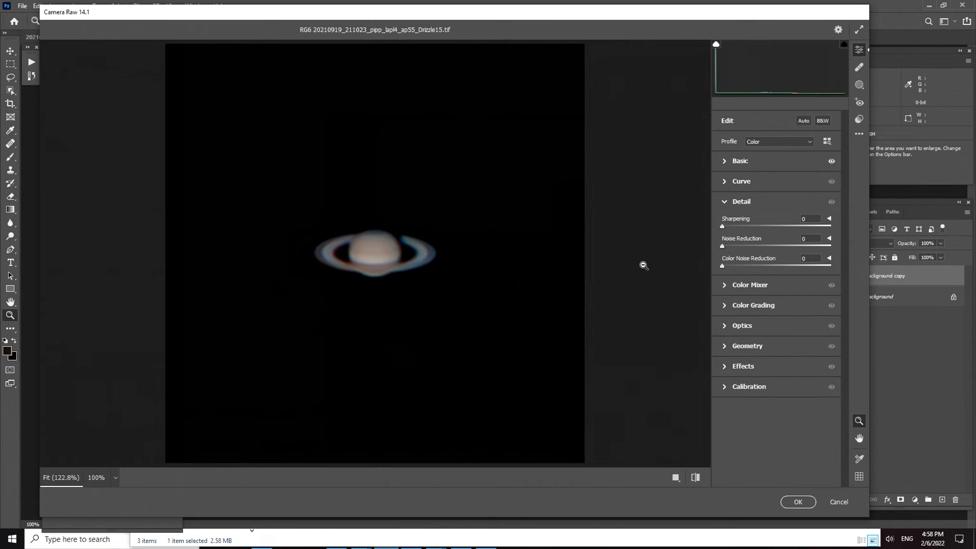
{"action": "left_click", "coordinate": [722, 161]}
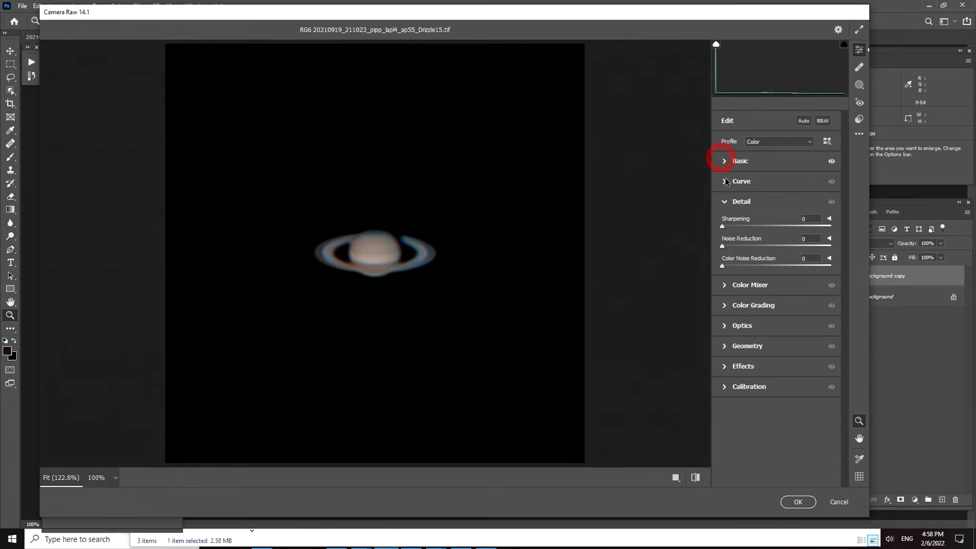
{"action": "left_click", "coordinate": [797, 502]}
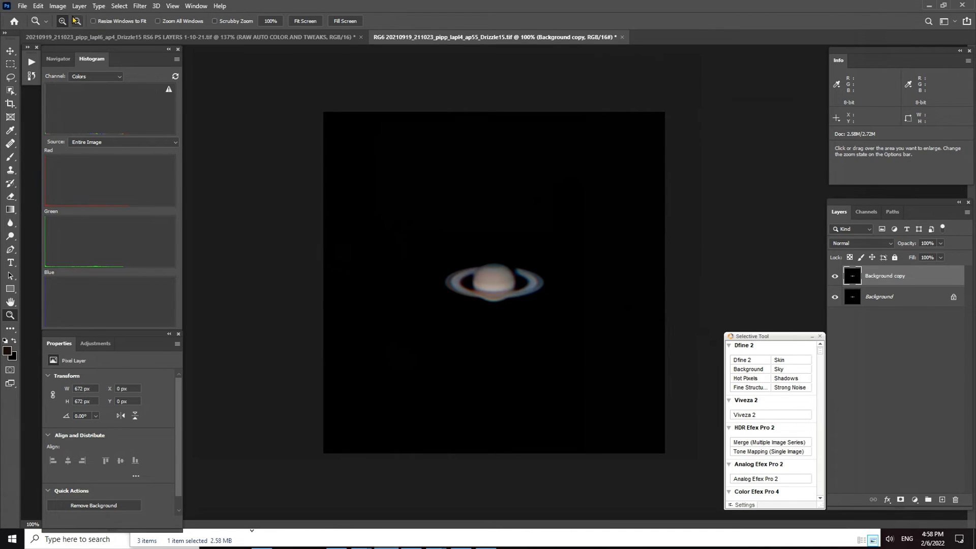
Compare Saturn at 200% with and without the adjusted copy, and rename that layer RAW CAMERA TWEAKS.
{"action": "left_click", "coordinate": [495, 293]}
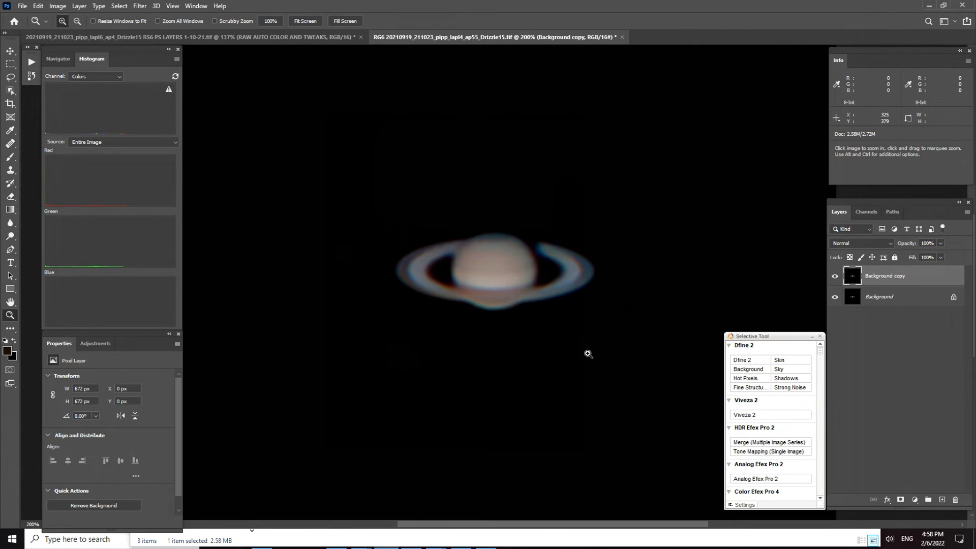
{"action": "left_click", "coordinate": [835, 277]}
{"action": "left_click", "coordinate": [835, 277]}
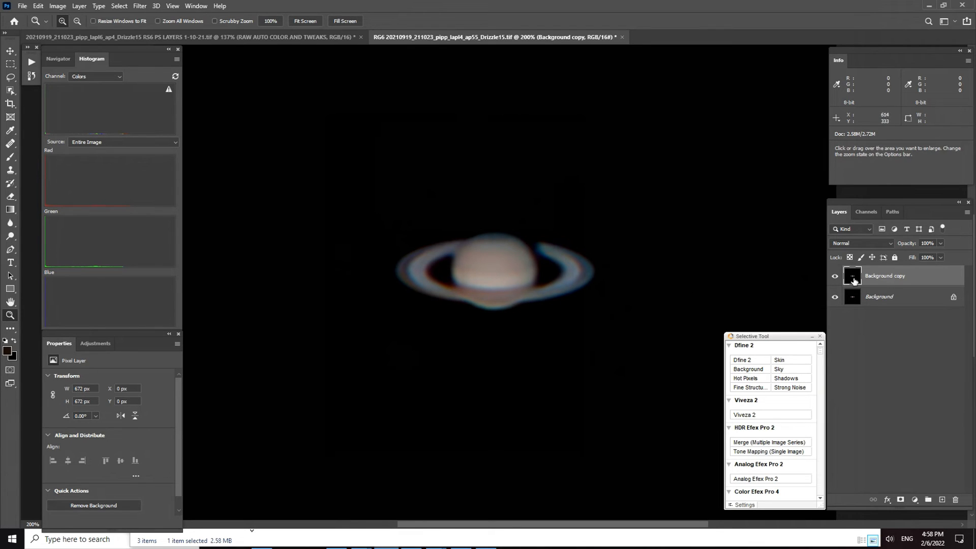
{"action": "double_click", "coordinate": [884, 277]}
{"action": "type", "text": "RAW CAMERA TWEAKS"}
{"action": "key", "text": "Return"}
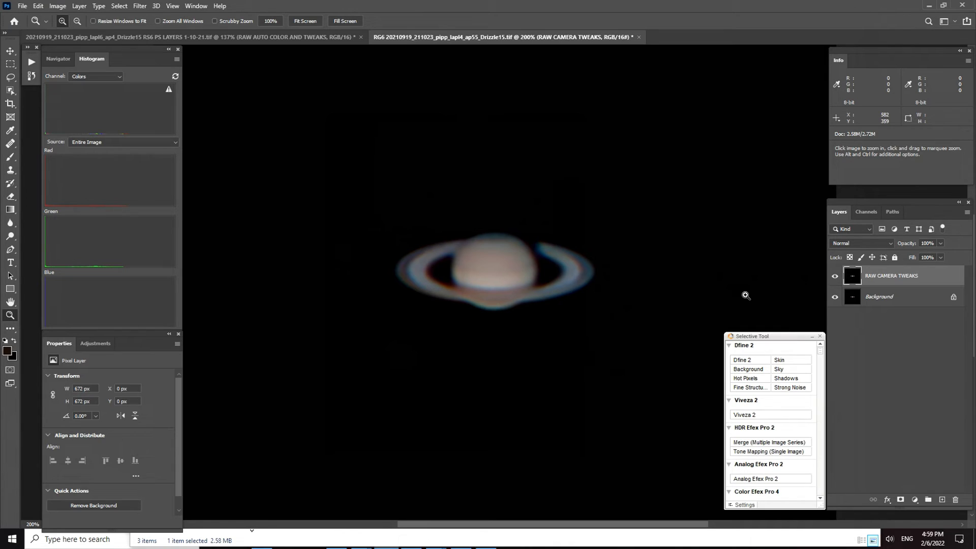
Stamp all visible layers into a new top layer and open it in the Topaz DeNoise AI filter.
{"action": "key", "text": "ctrl+shift+alt+e"}
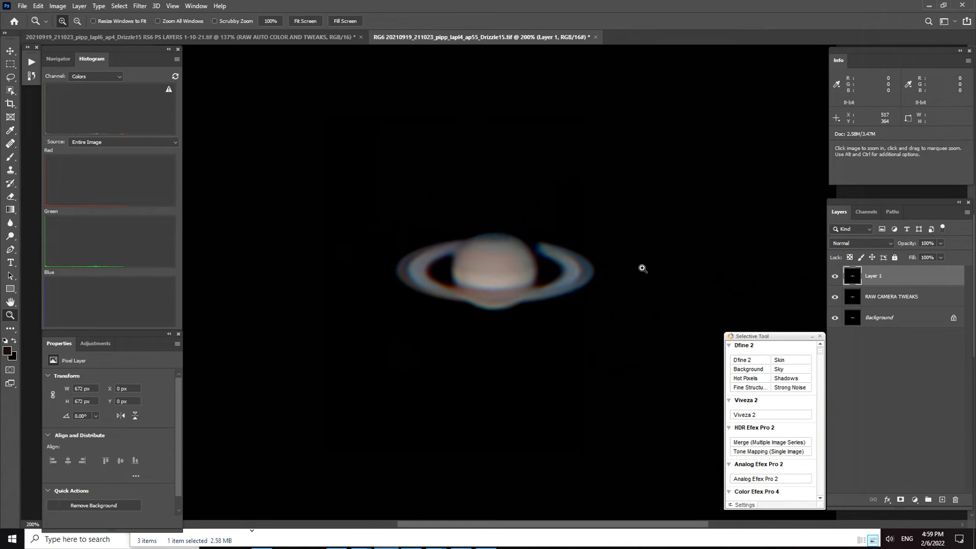
{"action": "left_click", "coordinate": [140, 6]}
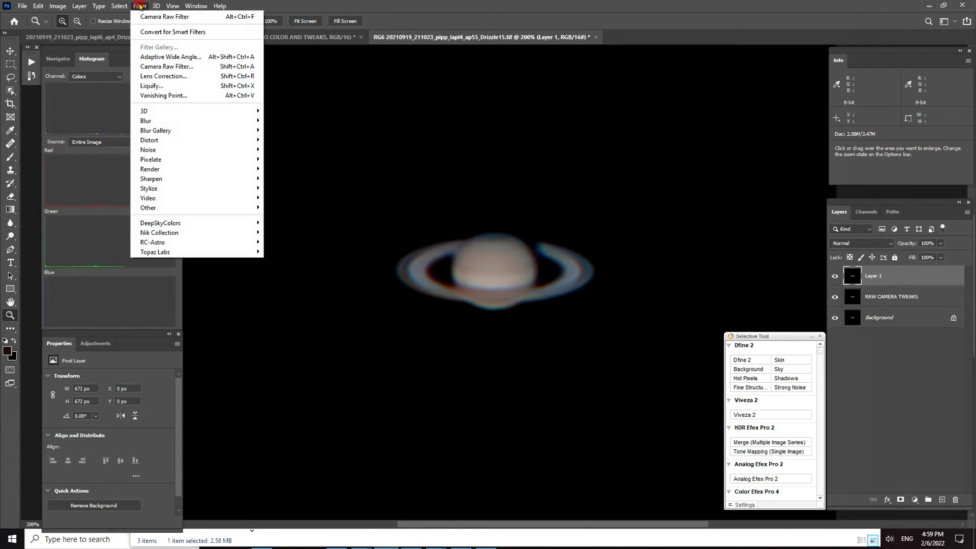
{"action": "mouse_move", "coordinate": [152, 251]}
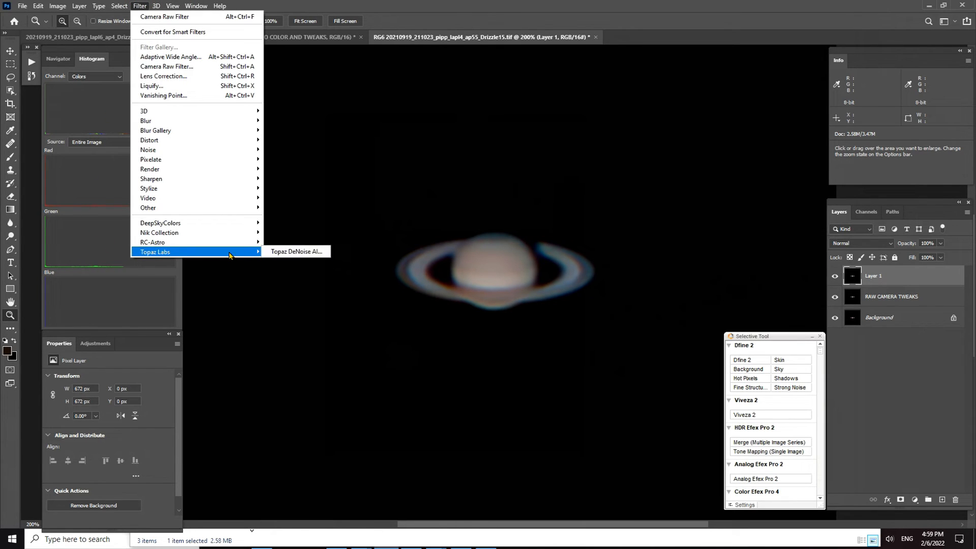
{"action": "left_click", "coordinate": [283, 251]}
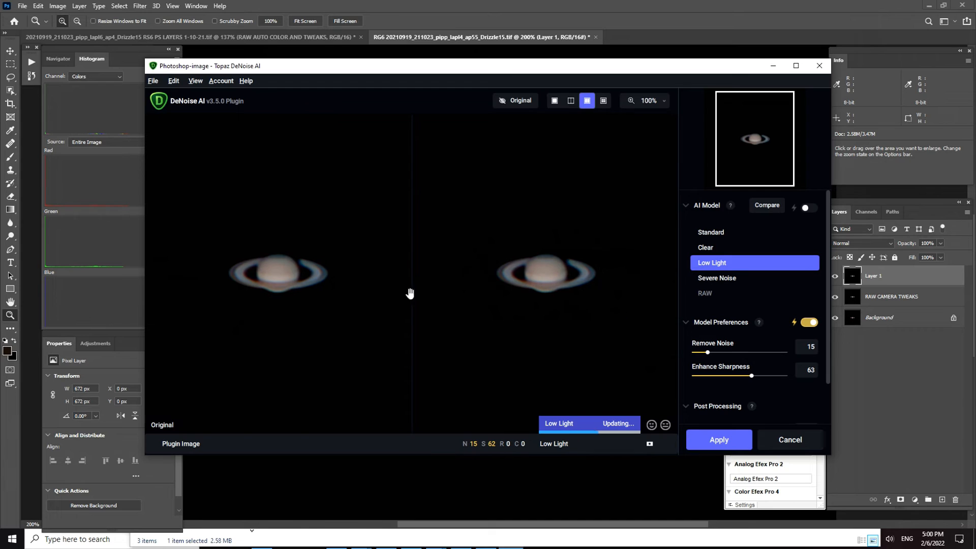
{"action": "left_click", "coordinate": [662, 101]}
{"action": "left_click", "coordinate": [617, 117]}
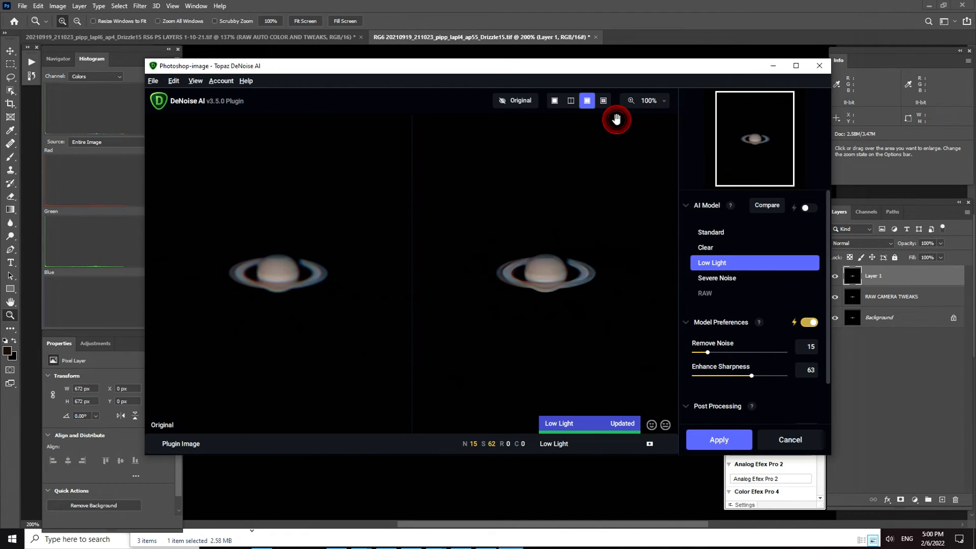
{"action": "left_click", "coordinate": [665, 102]}
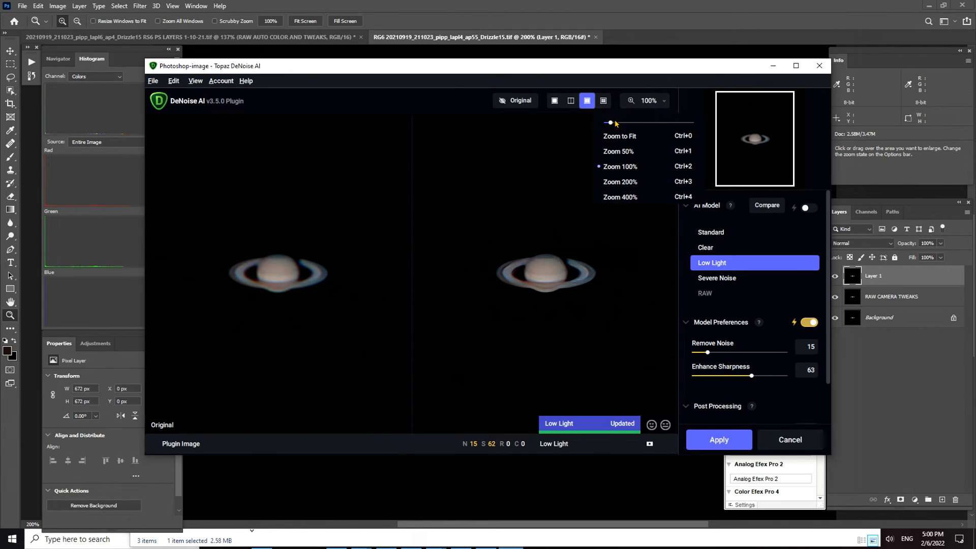
{"action": "left_click", "coordinate": [616, 123]}
{"action": "left_click", "coordinate": [662, 103]}
{"action": "left_click", "coordinate": [613, 123]}
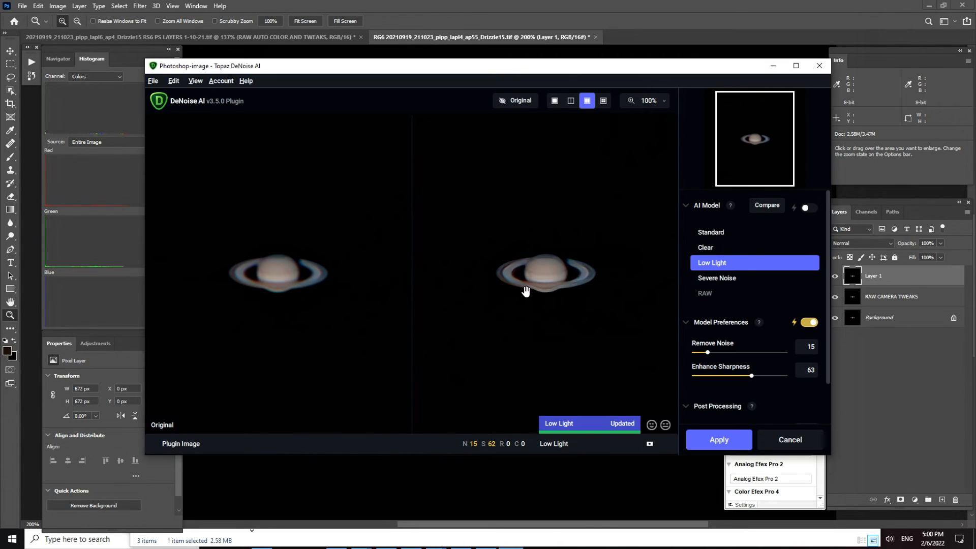
Compare the Severe Noise and Low Light AI models on Saturn, and select Severe Noise.
{"action": "left_click", "coordinate": [714, 280]}
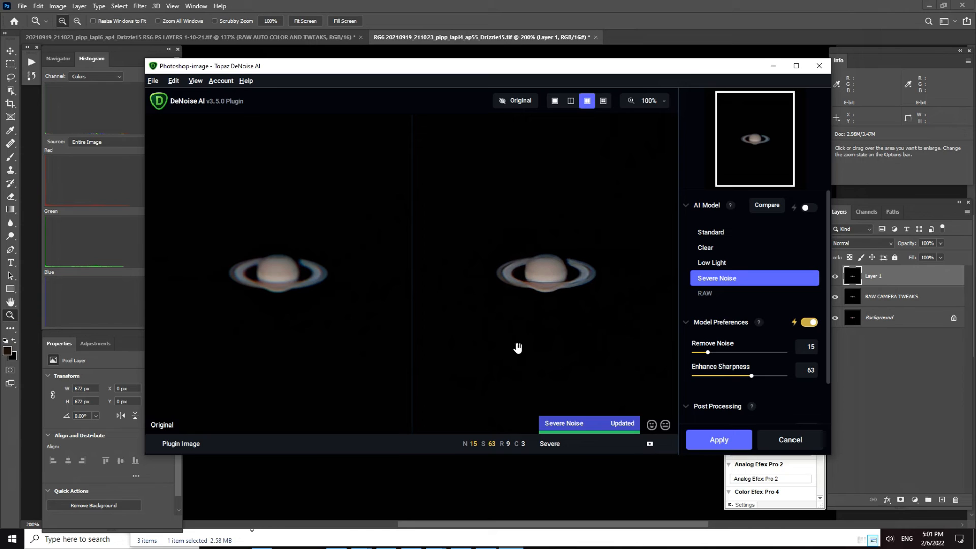
{"action": "left_click", "coordinate": [720, 264]}
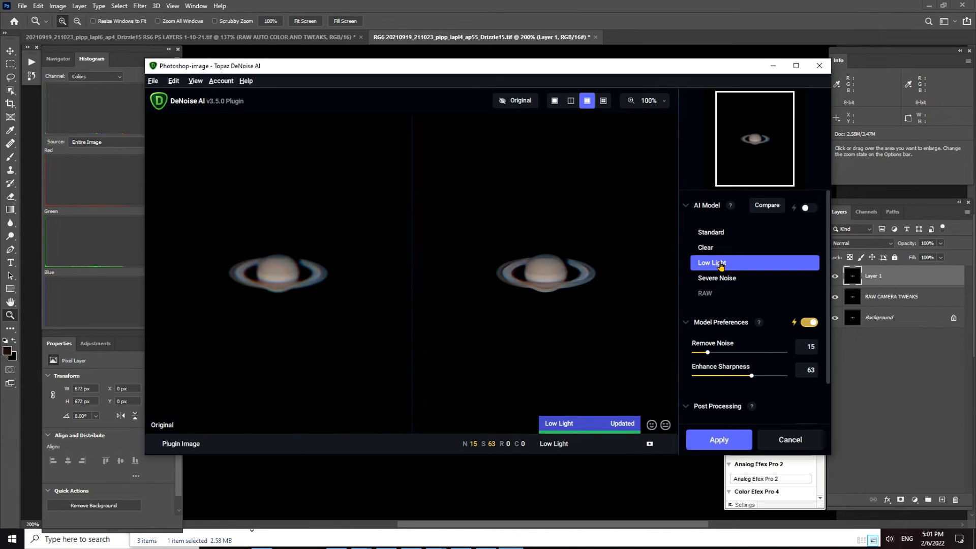
{"action": "left_click", "coordinate": [721, 281]}
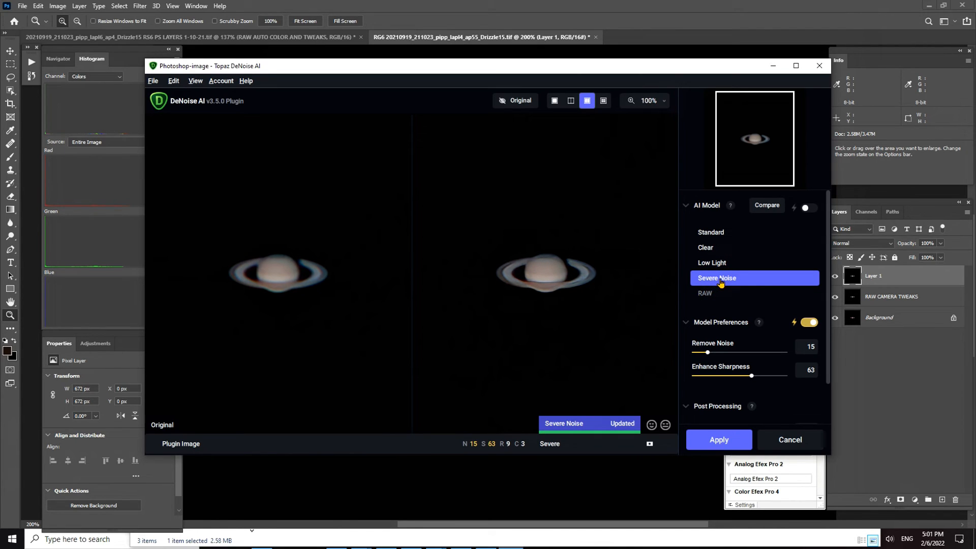
Switch between the Low Light and Severe Noise AI models at 100% zoom to compare their effect on Saturn.
{"action": "left_click", "coordinate": [721, 263]}
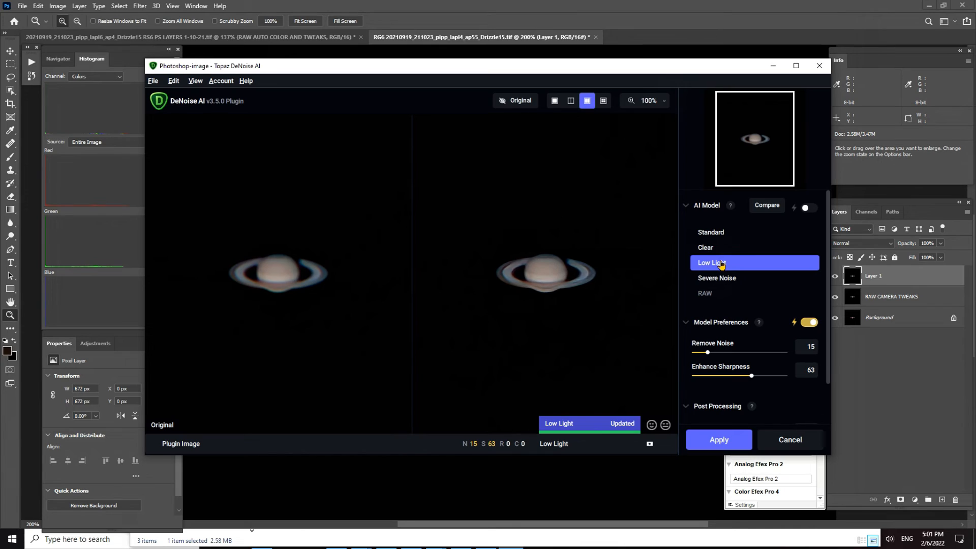
{"action": "left_click", "coordinate": [720, 278]}
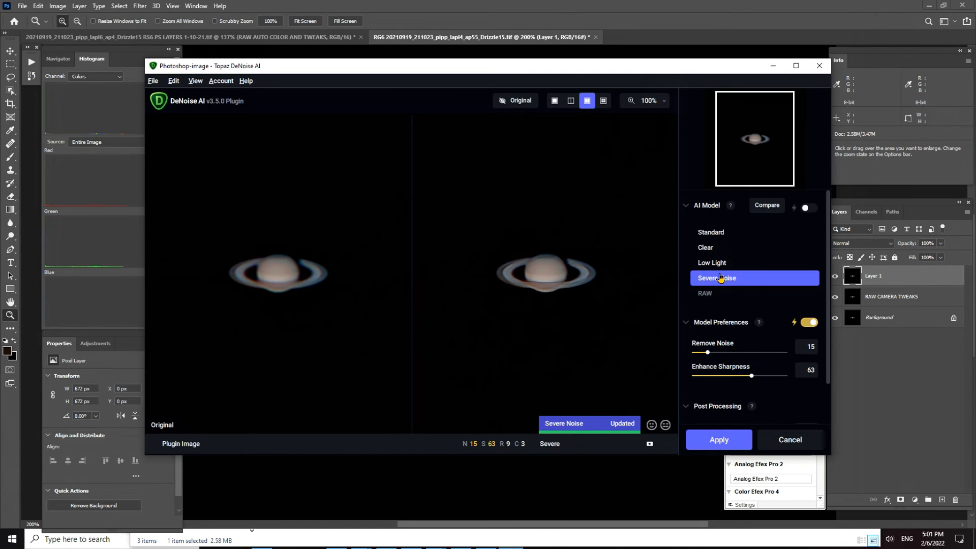
{"action": "left_click", "coordinate": [720, 264]}
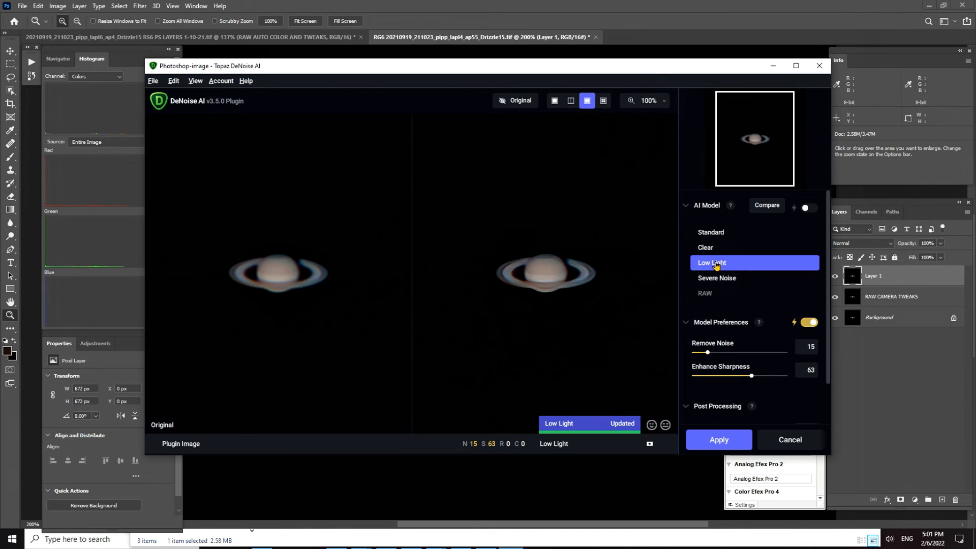
{"action": "left_click", "coordinate": [717, 278]}
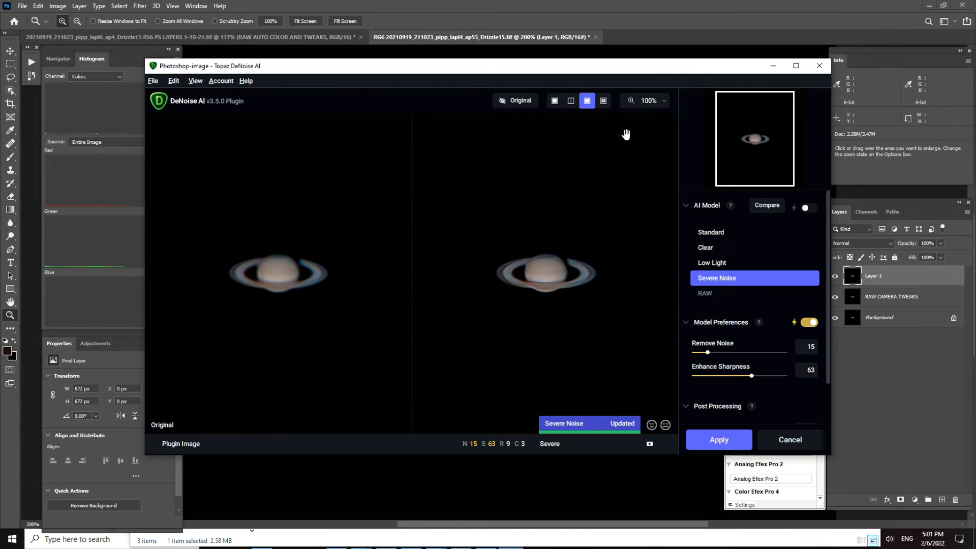
Enlarge the preview to 247% and compare the Severe Noise, Low Light and Standard AI models on Saturn's disc and rings.
{"action": "left_click", "coordinate": [665, 101]}
{"action": "left_click_drag", "start_coordinate": [610, 125], "coordinate": [623, 123]}
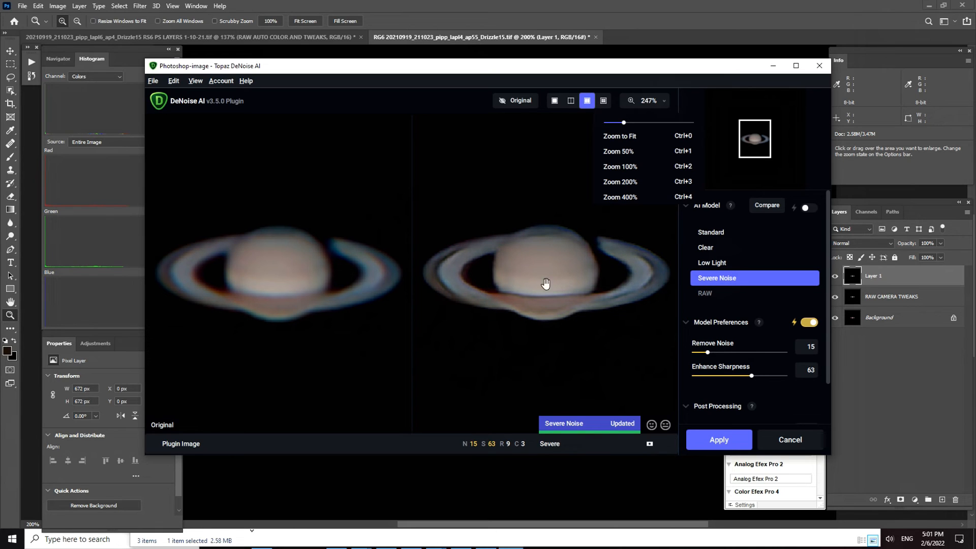
{"action": "left_click", "coordinate": [710, 264]}
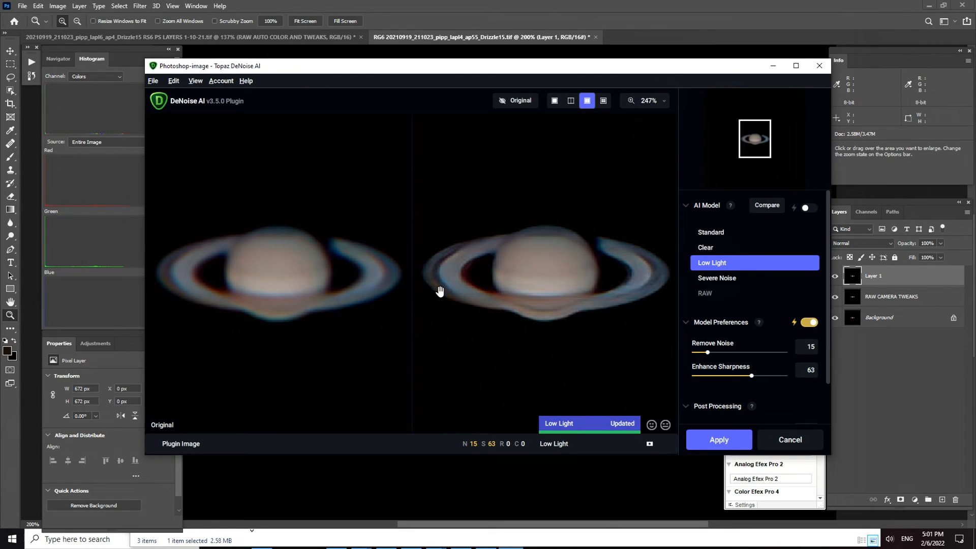
{"action": "left_click", "coordinate": [711, 234]}
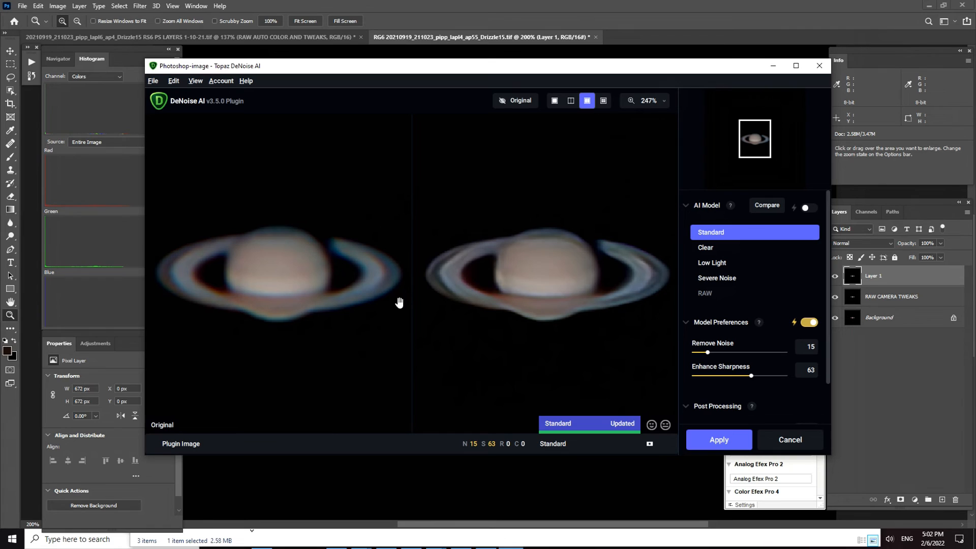
{"action": "left_click", "coordinate": [712, 262]}
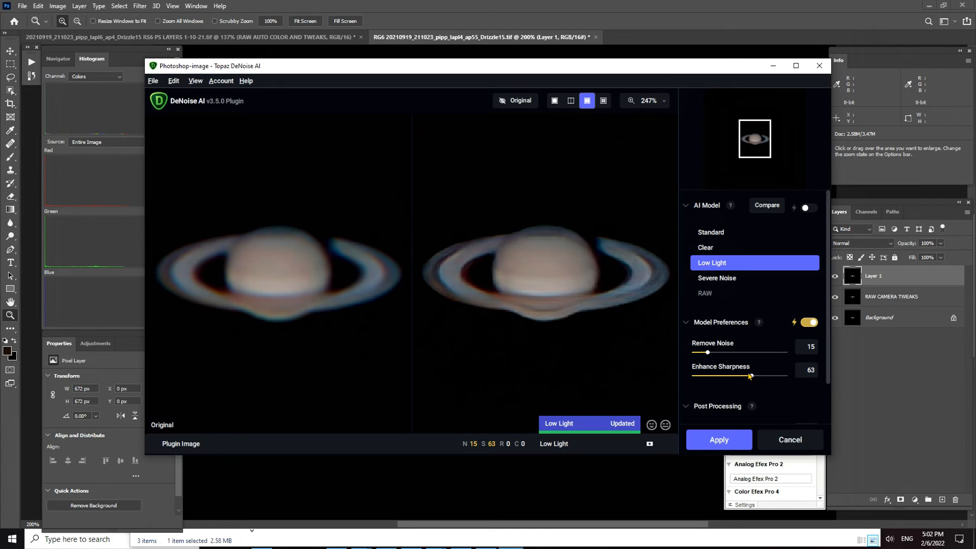
Try the Low Light model with Remove Noise 29 and Enhance Sharpness 9, and close DeNoise AI without saving.
{"action": "left_click_drag", "start_coordinate": [752, 377], "coordinate": [720, 377]}
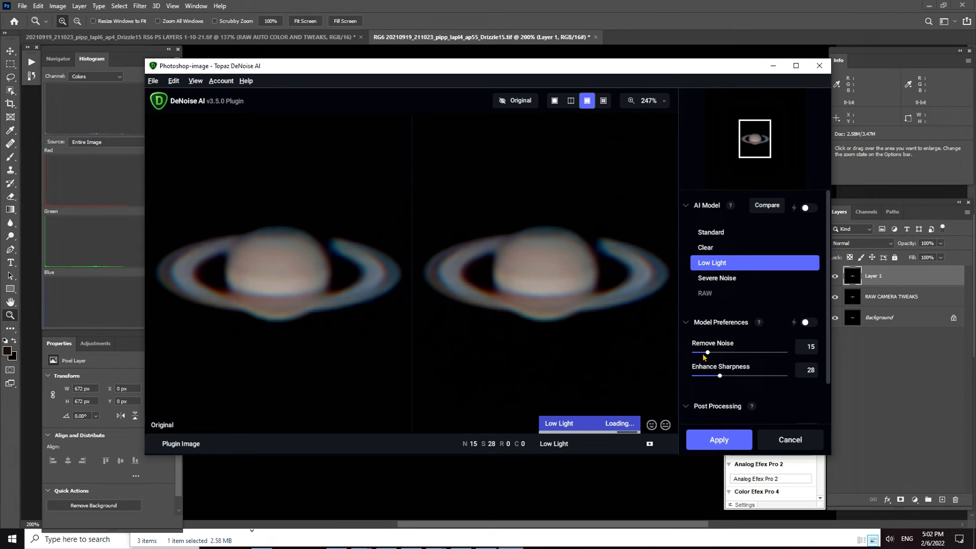
{"action": "left_click_drag", "start_coordinate": [707, 352], "coordinate": [703, 353]}
{"action": "left_click_drag", "start_coordinate": [721, 379], "coordinate": [721, 379]}
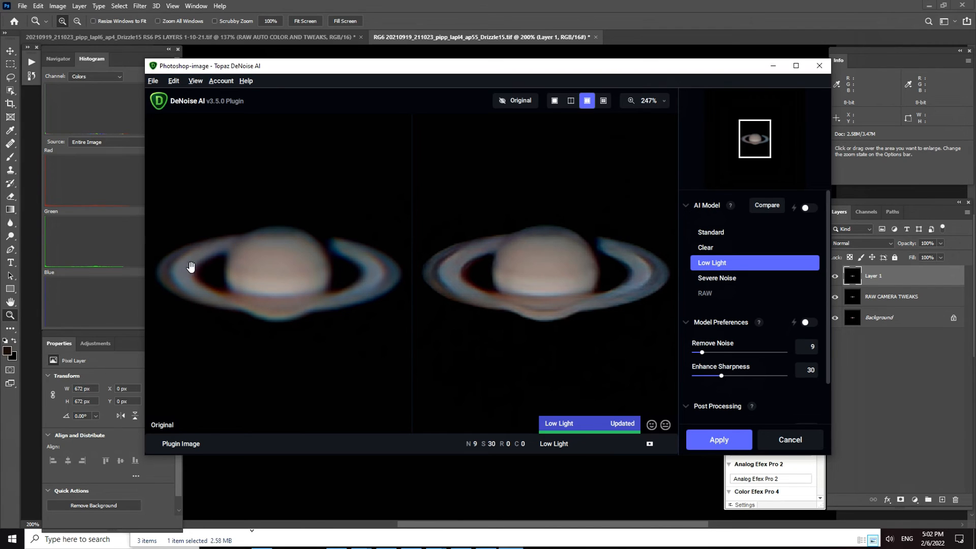
{"action": "left_click_drag", "start_coordinate": [720, 377], "coordinate": [725, 357]}
{"action": "left_click", "coordinate": [702, 352]}
{"action": "left_click", "coordinate": [708, 376]}
{"action": "left_click_drag", "start_coordinate": [708, 377], "coordinate": [704, 377]}
{"action": "left_click", "coordinate": [791, 440]}
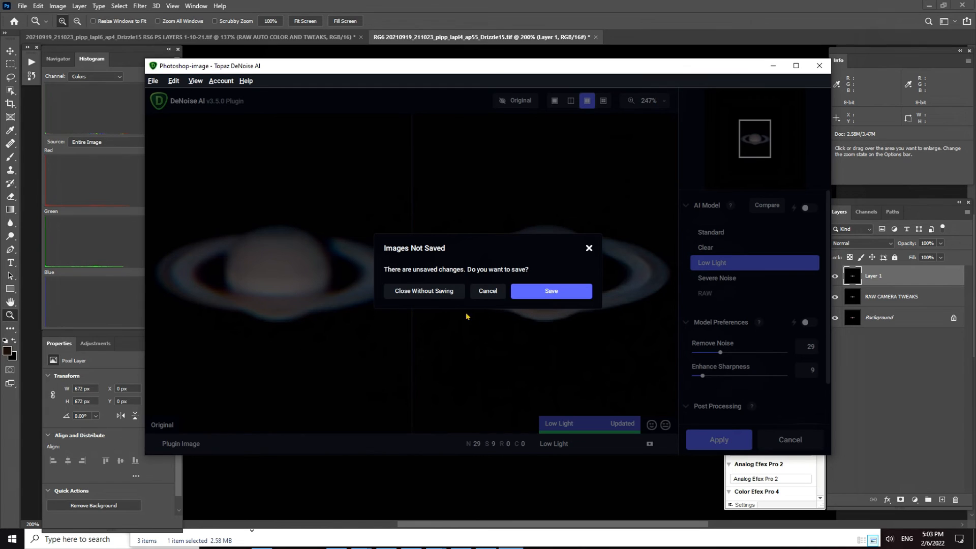
{"action": "left_click", "coordinate": [424, 293]}
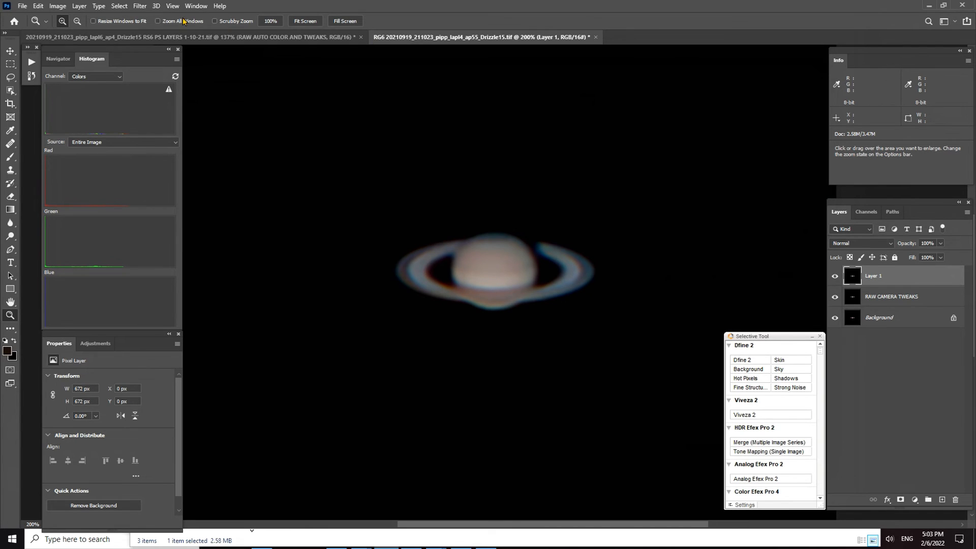
Open the Unsharp Mask filter on the stamped top layer and set its Amount to 99%, checking Saturn in the preview.
{"action": "left_click", "coordinate": [139, 6]}
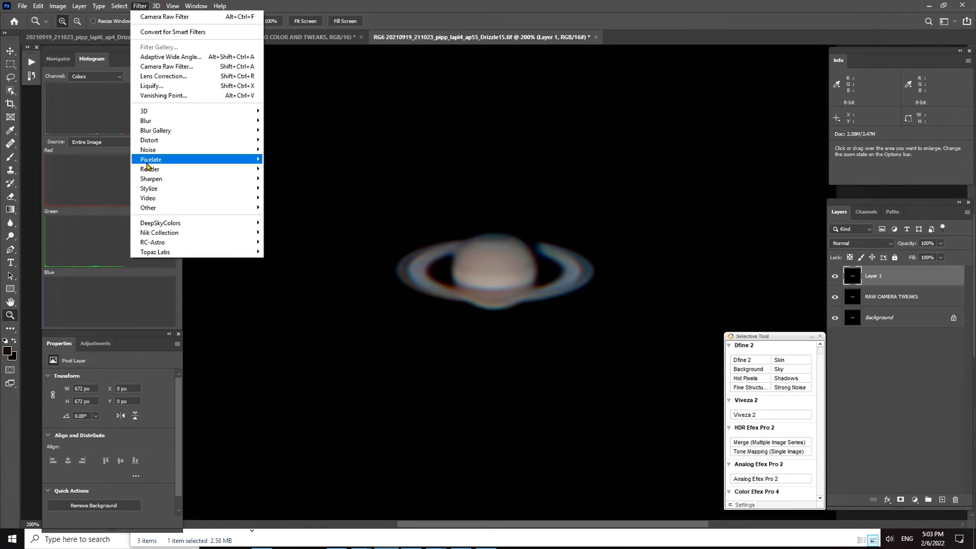
{"action": "mouse_move", "coordinate": [156, 191]}
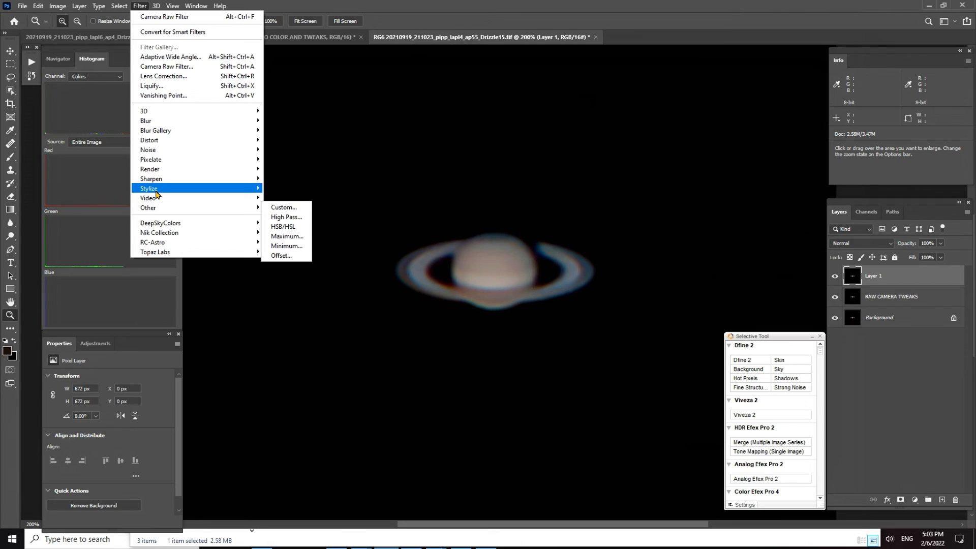
{"action": "left_click", "coordinate": [289, 225]}
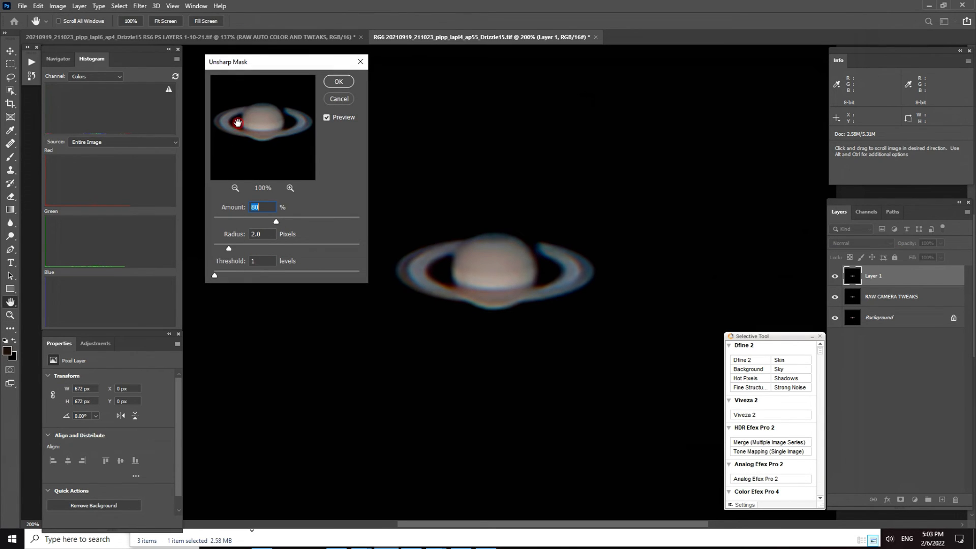
{"action": "left_click", "coordinate": [238, 123]}
{"action": "left_click", "coordinate": [238, 124]}
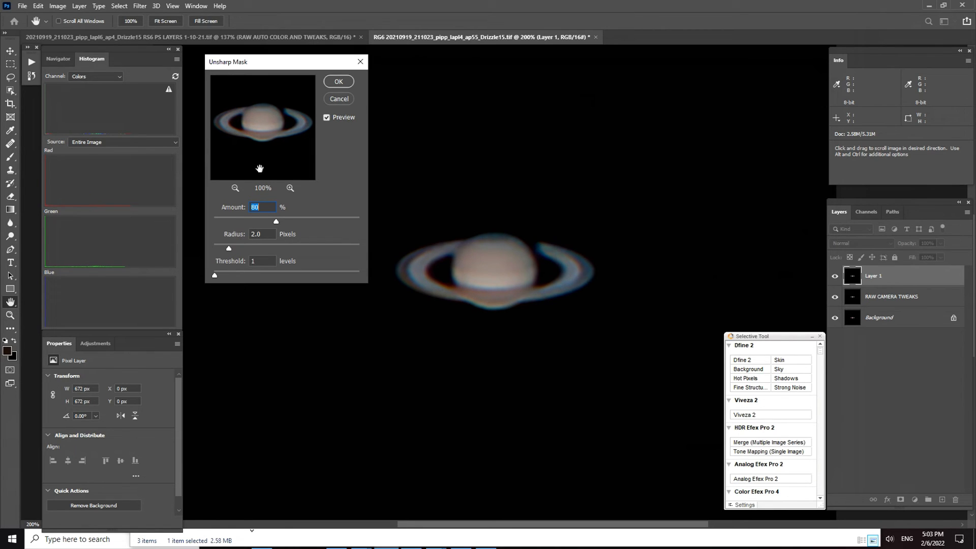
{"action": "left_click", "coordinate": [267, 113]}
{"action": "left_click_drag", "start_coordinate": [276, 222], "coordinate": [289, 224]}
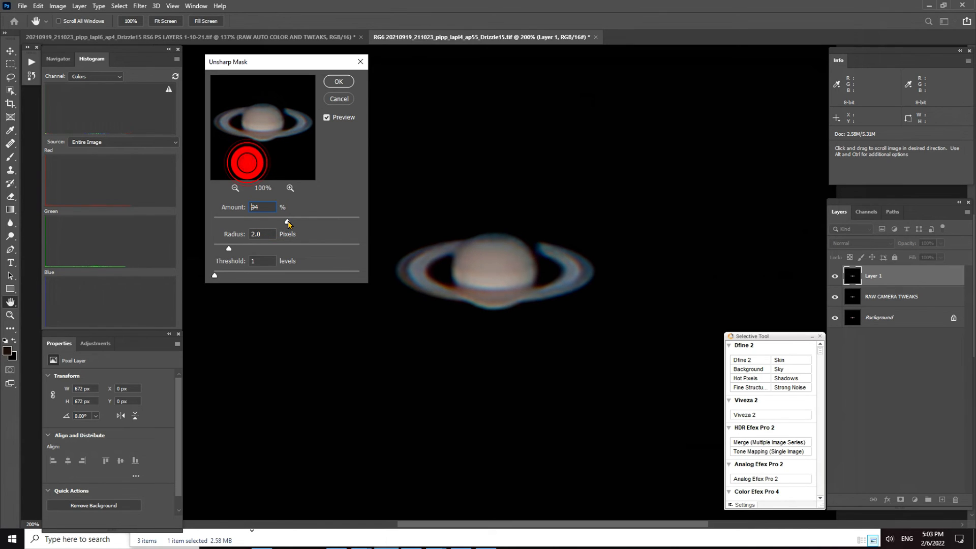
{"action": "left_click_drag", "start_coordinate": [288, 224], "coordinate": [291, 222]}
{"action": "left_click", "coordinate": [247, 163]}
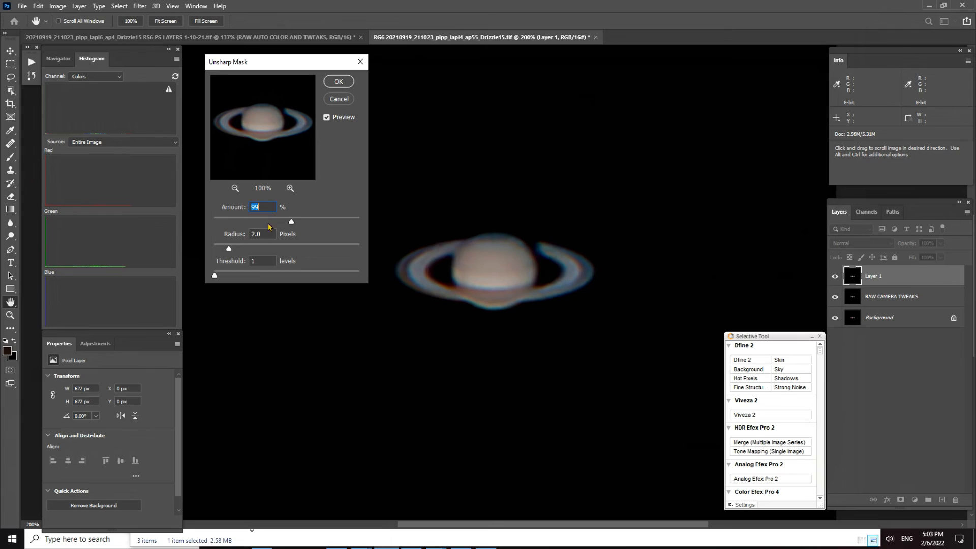
Set the Unsharp Mask Radius to 1.5 pixels and apply the filter.
{"action": "left_click_drag", "start_coordinate": [229, 250], "coordinate": [226, 251]}
{"action": "left_click", "coordinate": [228, 146]}
{"action": "left_click", "coordinate": [334, 88]}
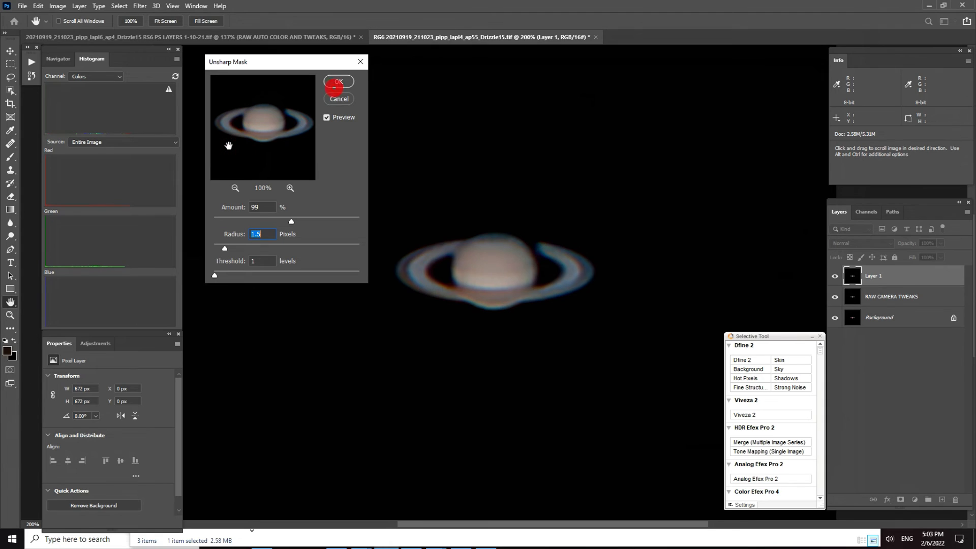
{"action": "left_click", "coordinate": [334, 82]}
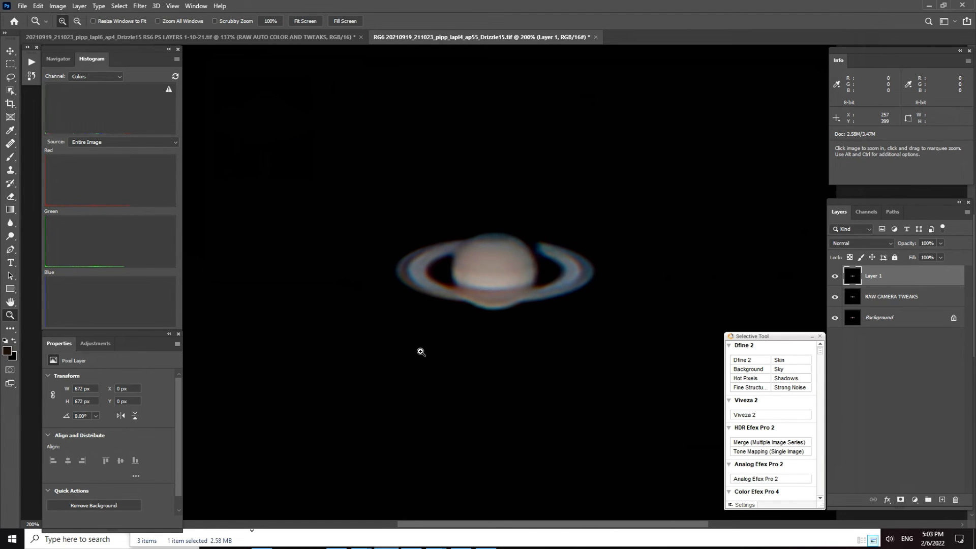
Toggle the sharpened top layer's visibility repeatedly to compare Saturn with and without the Unsharp Mask.
{"action": "left_click", "coordinate": [834, 278]}
{"action": "left_click", "coordinate": [834, 277]}
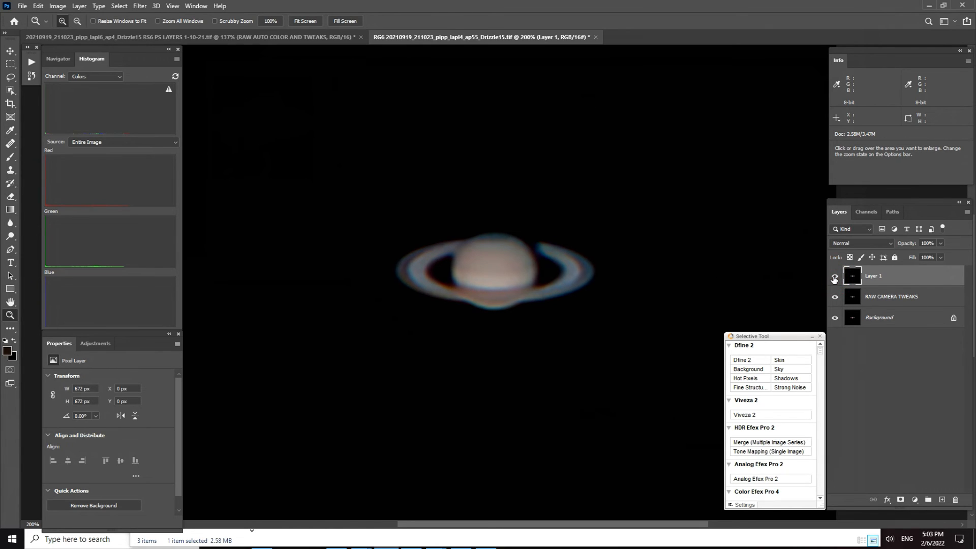
{"action": "left_click", "coordinate": [834, 277]}
{"action": "left_click", "coordinate": [834, 277]}
{"action": "left_click", "coordinate": [834, 277]}
{"action": "left_click", "coordinate": [835, 277]}
{"action": "left_click", "coordinate": [834, 277]}
{"action": "left_click", "coordinate": [834, 277]}
{"action": "left_click", "coordinate": [427, 273]}
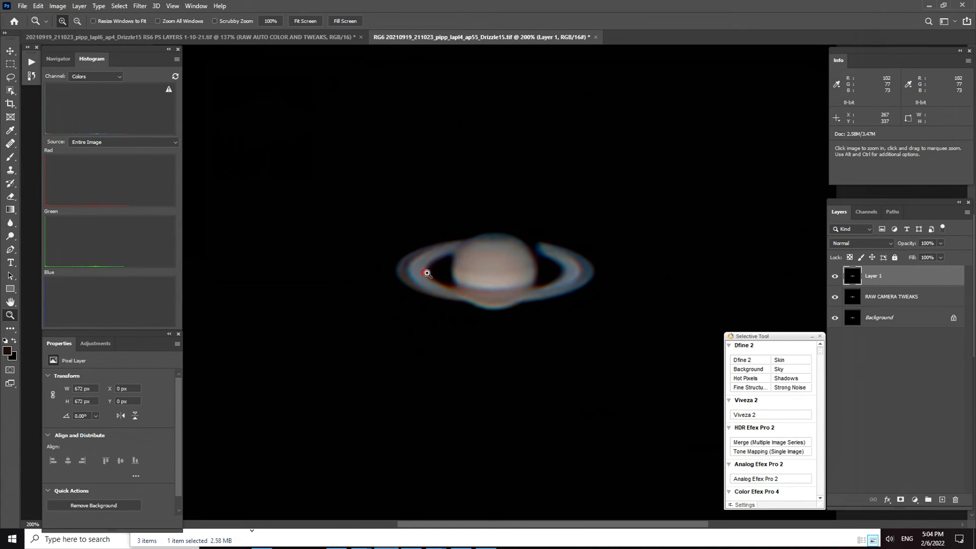
View the image at 100% and rename the sharpened top layer UNSHARP MASK.
{"action": "left_click", "coordinate": [306, 21]}
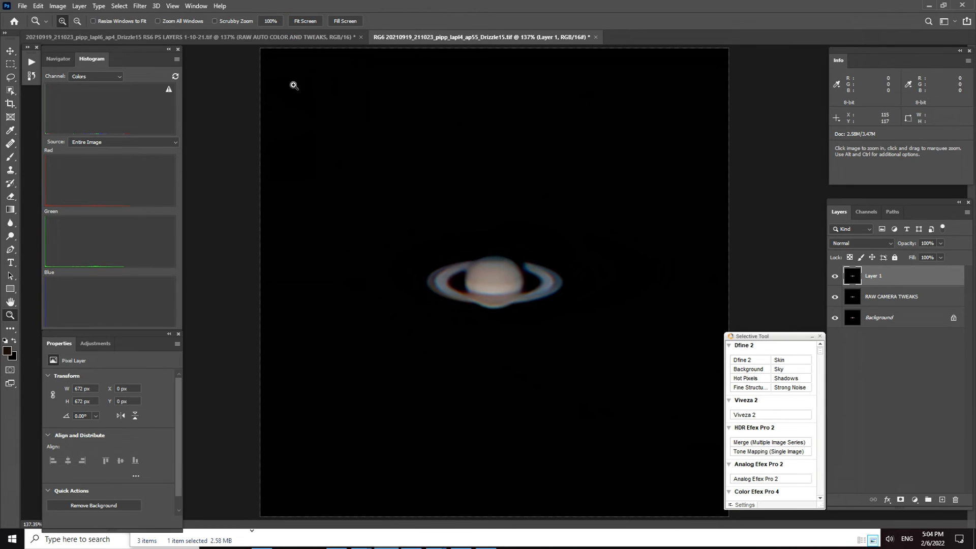
{"action": "left_click", "coordinate": [77, 20]}
{"action": "left_click", "coordinate": [527, 327]}
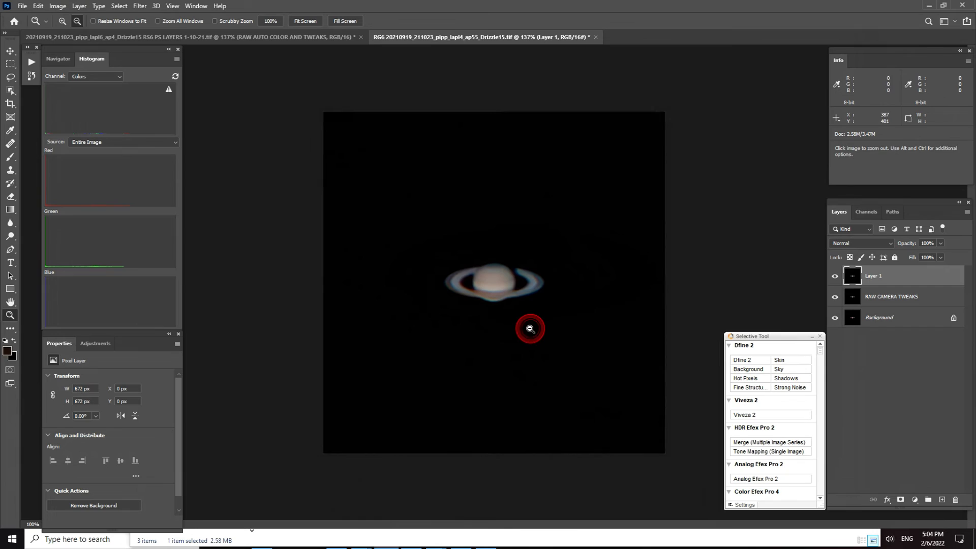
{"action": "double_click", "coordinate": [872, 275]}
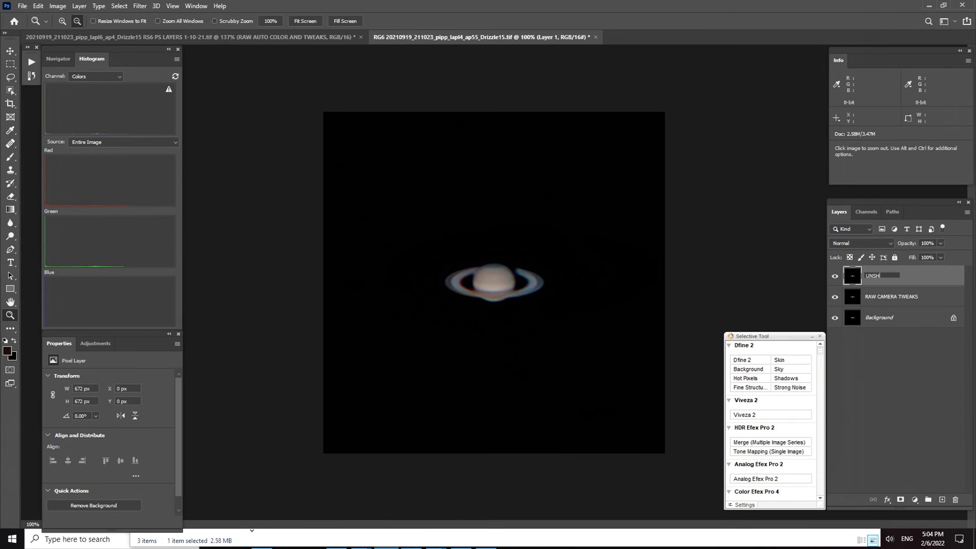
{"action": "type", "text": "UNSHARP MASK"}
{"action": "key", "text": "Return"}
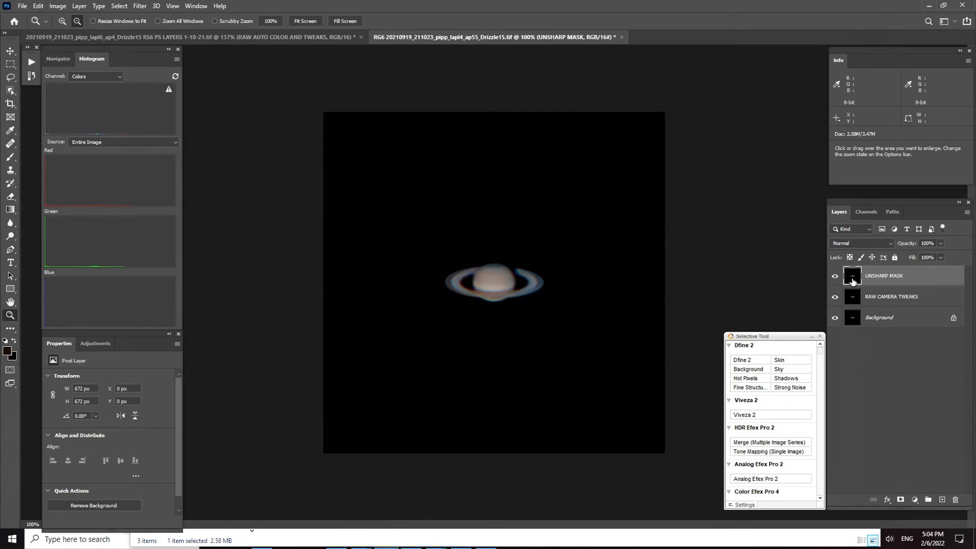
Stamp all visible layers into a new top layer and apply a Vibrance adjustment to it with Saturation +30.
{"action": "key", "text": "ctrl+alt+shift+e"}
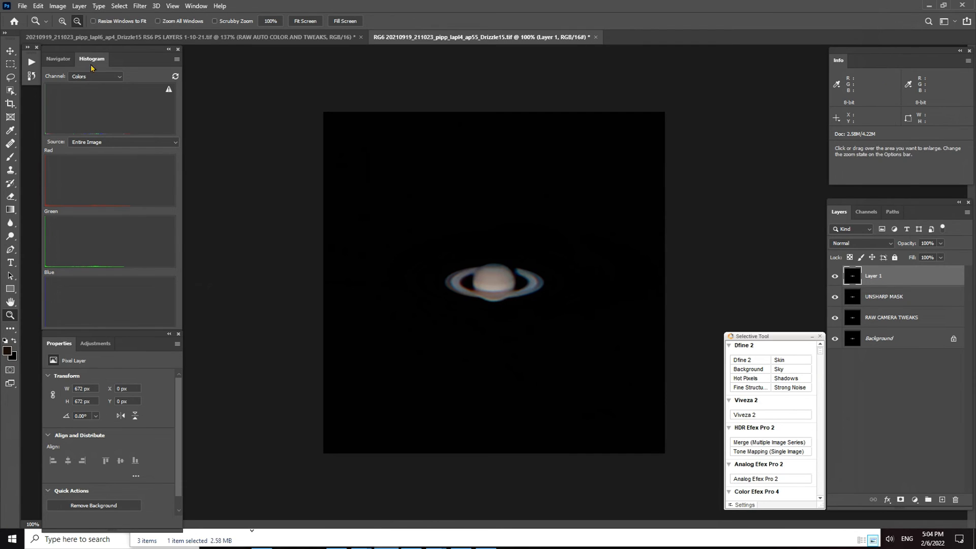
{"action": "left_click", "coordinate": [57, 6]}
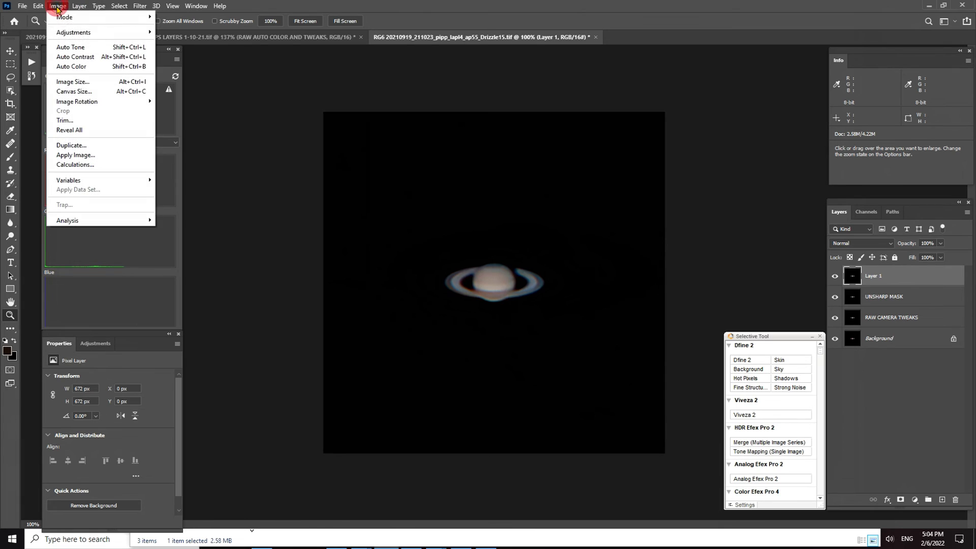
{"action": "mouse_move", "coordinate": [100, 34]}
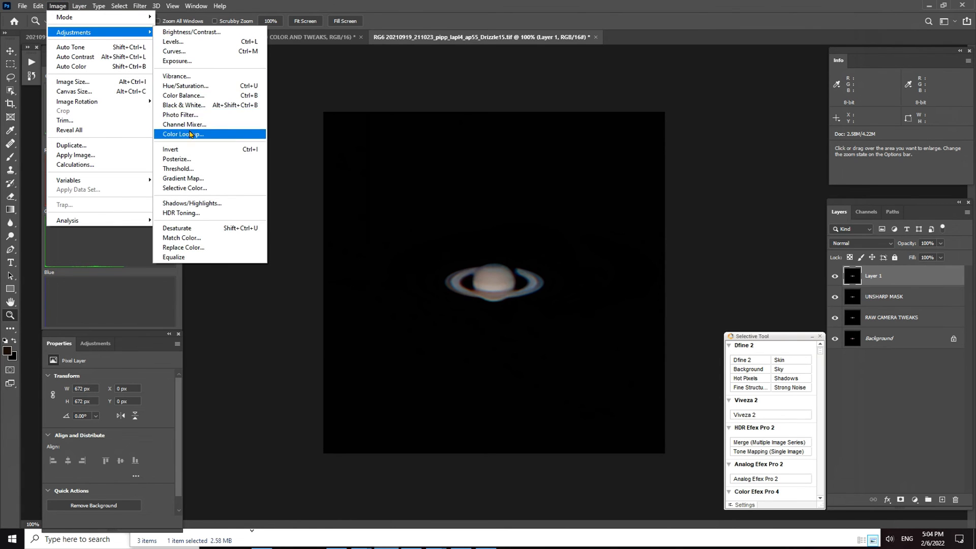
{"action": "left_click", "coordinate": [177, 76]}
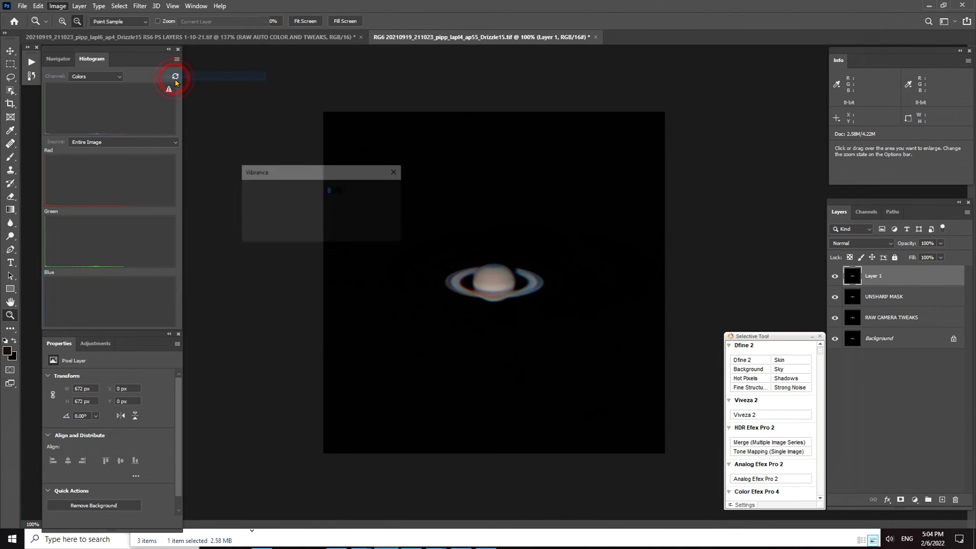
{"action": "left_click_drag", "start_coordinate": [296, 236], "coordinate": [328, 238]}
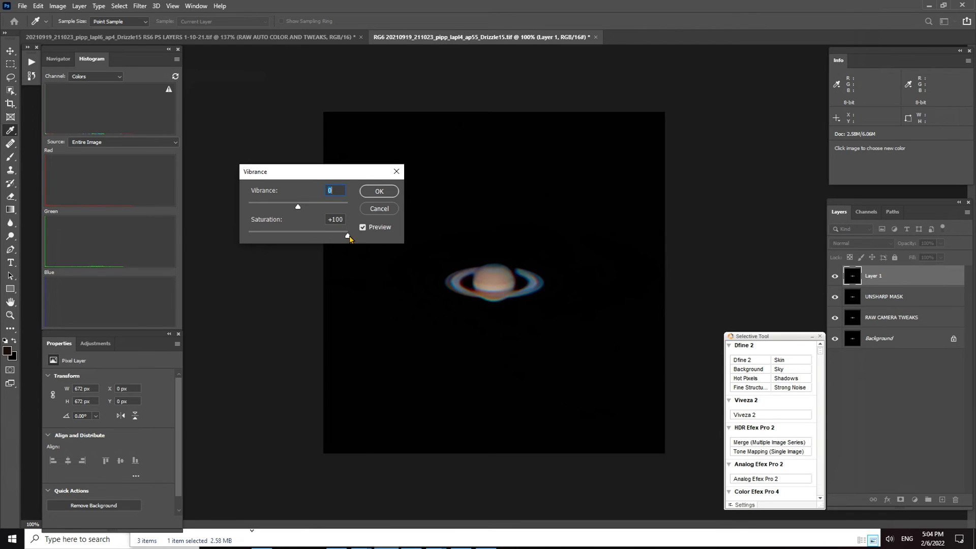
{"action": "left_click_drag", "start_coordinate": [347, 238], "coordinate": [321, 238]}
{"action": "left_click_drag", "start_coordinate": [324, 236], "coordinate": [314, 237]}
{"action": "key", "text": "z"}
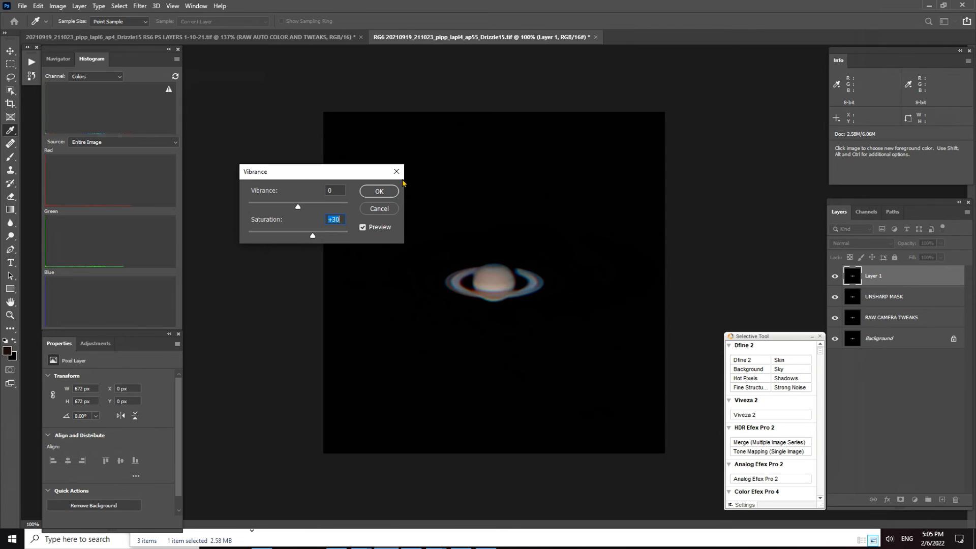
{"action": "left_click", "coordinate": [381, 190]}
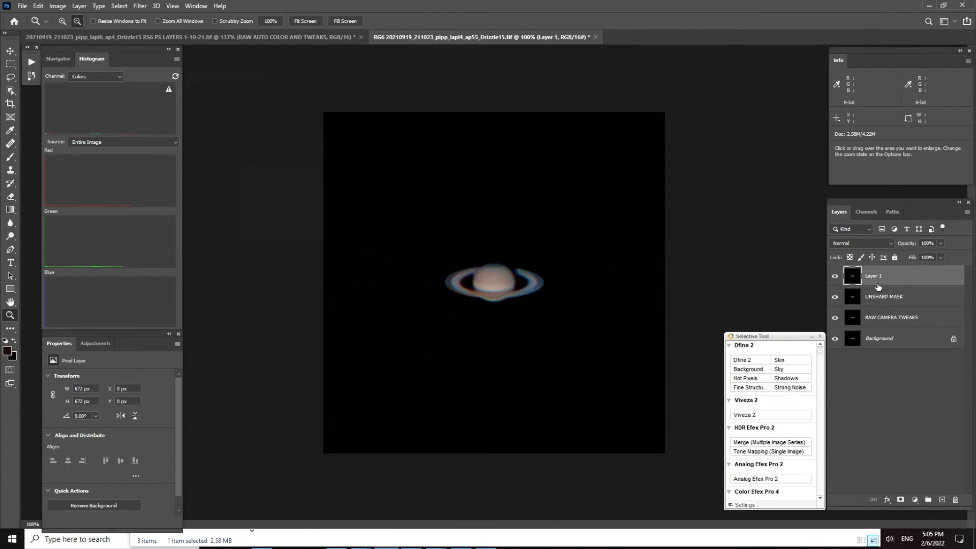
Set the top layer's blend mode to Saturation and rename the layer SAT +30.
{"action": "left_click", "coordinate": [890, 244]}
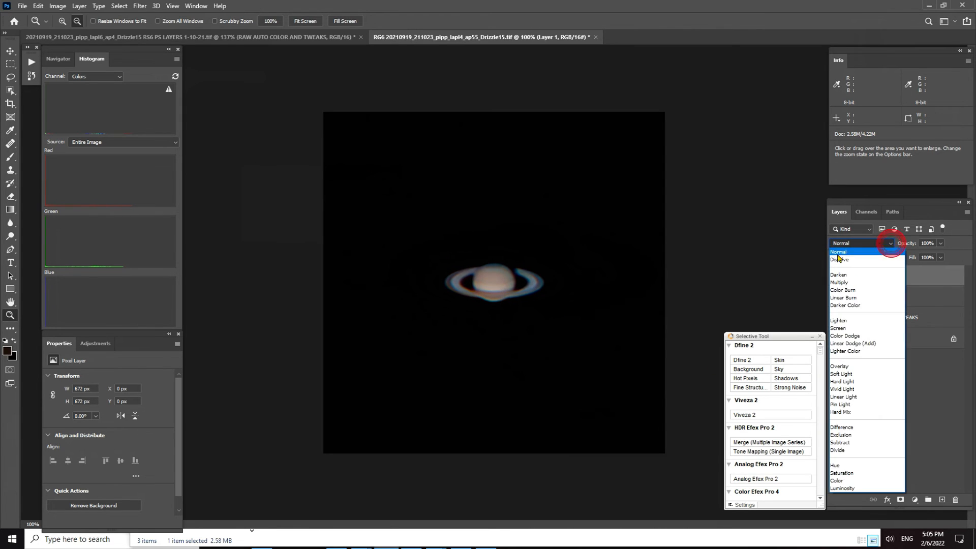
{"action": "left_click", "coordinate": [836, 473]}
{"action": "double_click", "coordinate": [882, 280]}
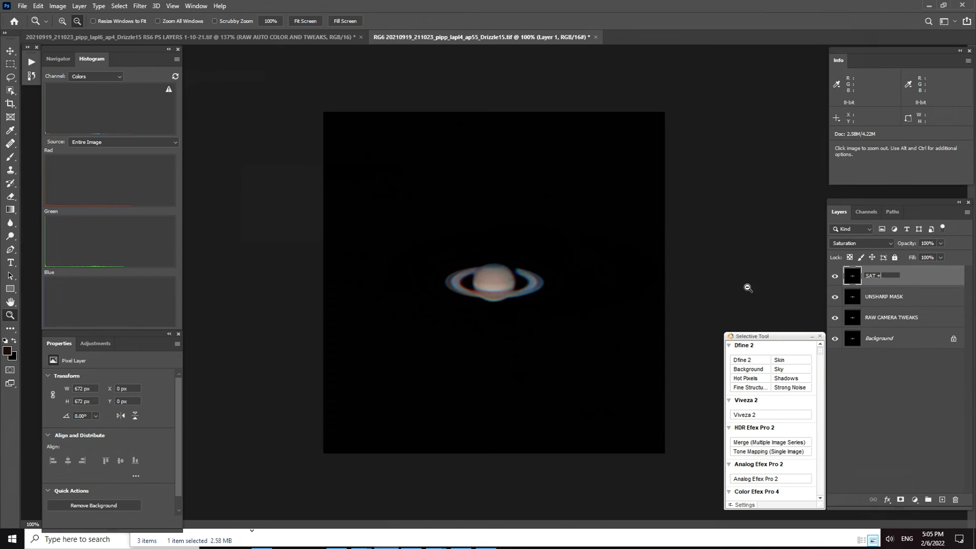
{"action": "type", "text": "SAT +30"}
{"action": "key", "text": "Return"}
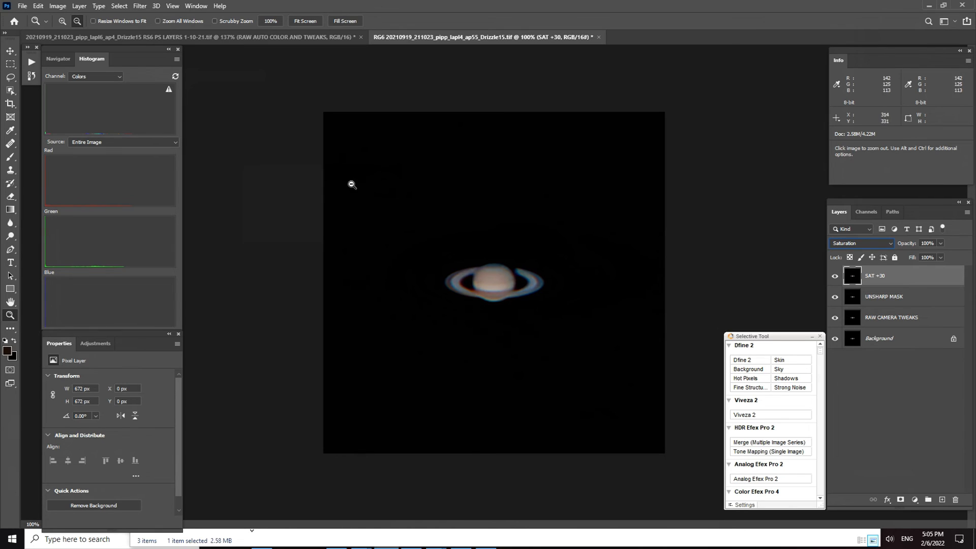
Inspect Saturn at 200%, fit the image on screen, and compare it with the RS6 PS LAYERS version in the other open document.
{"action": "left_click", "coordinate": [63, 22]}
{"action": "left_click", "coordinate": [462, 299]}
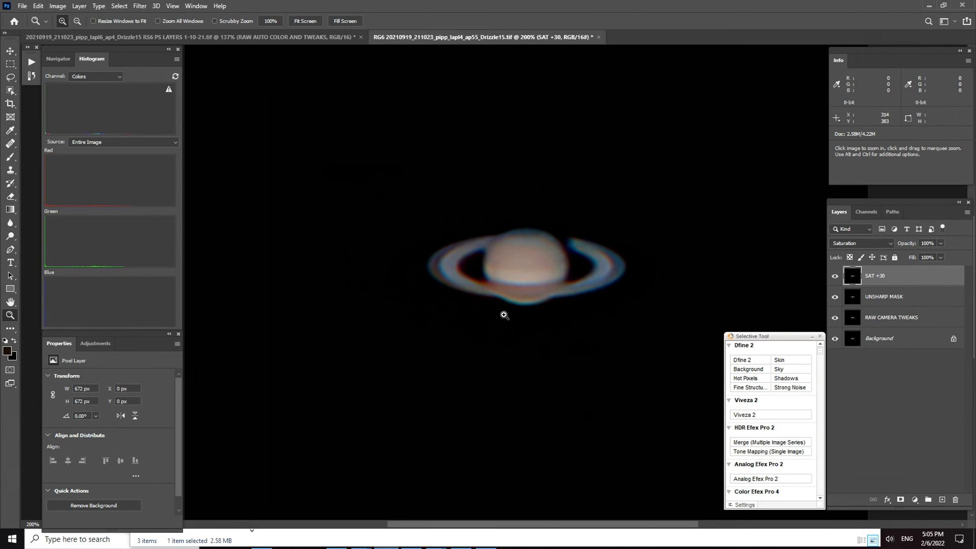
{"action": "left_click", "coordinate": [303, 20]}
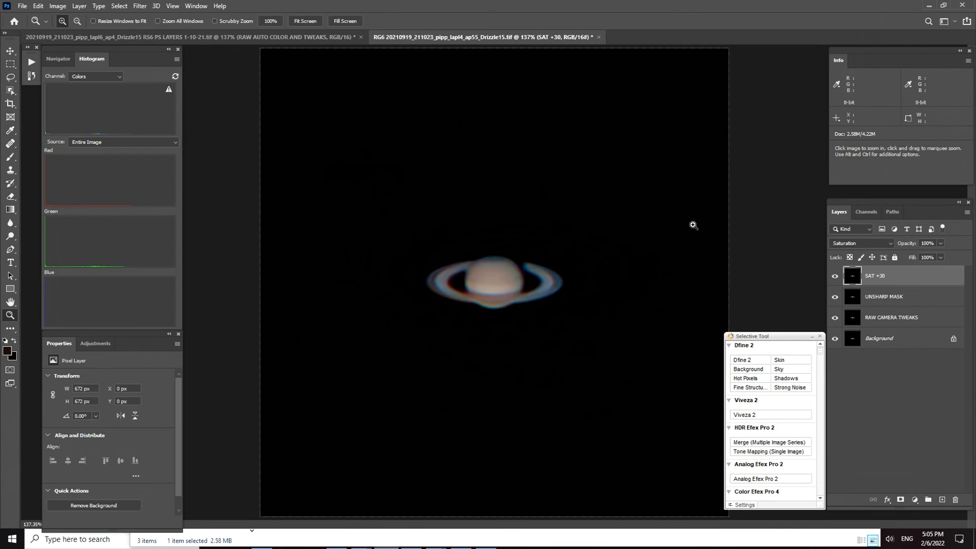
{"action": "left_click", "coordinate": [232, 37]}
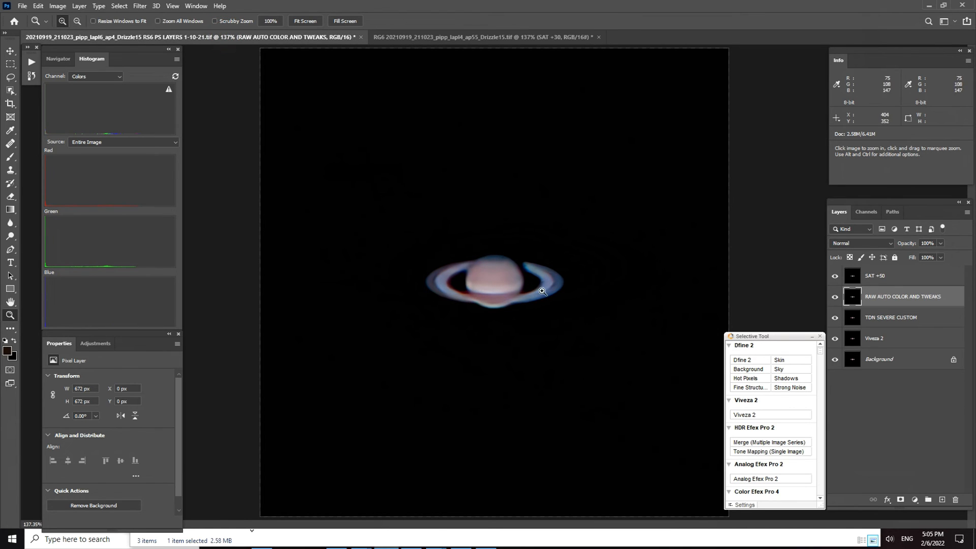
{"action": "left_click", "coordinate": [477, 40]}
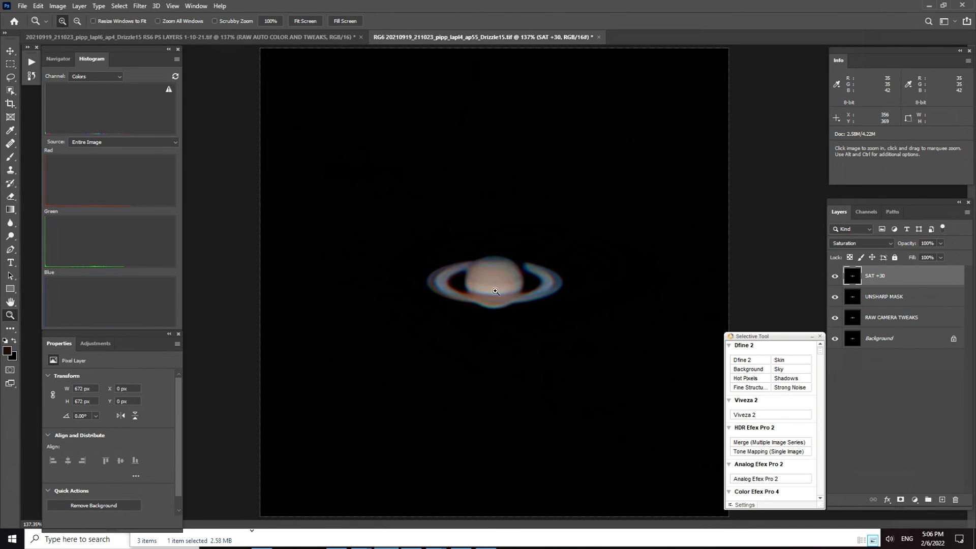
{"action": "left_click", "coordinate": [278, 37]}
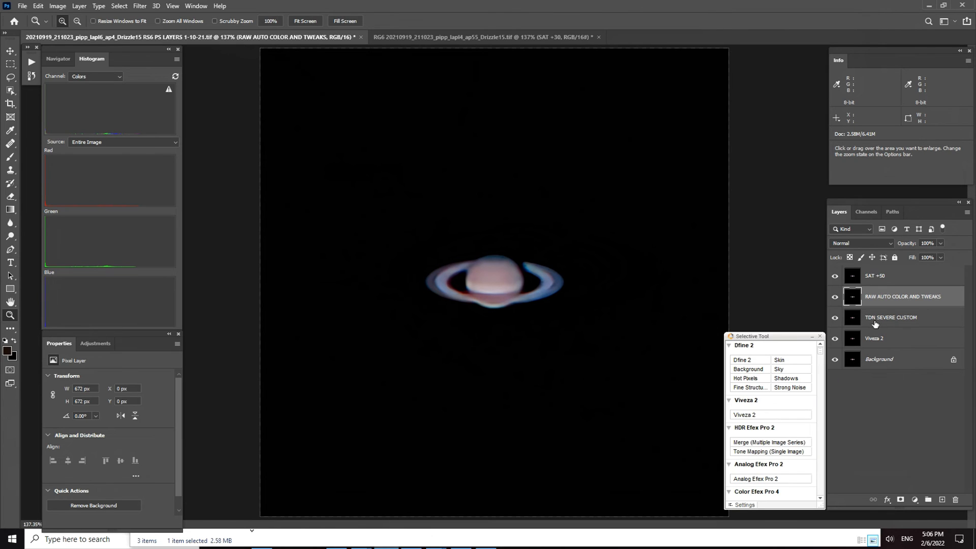
{"action": "left_click", "coordinate": [442, 40]}
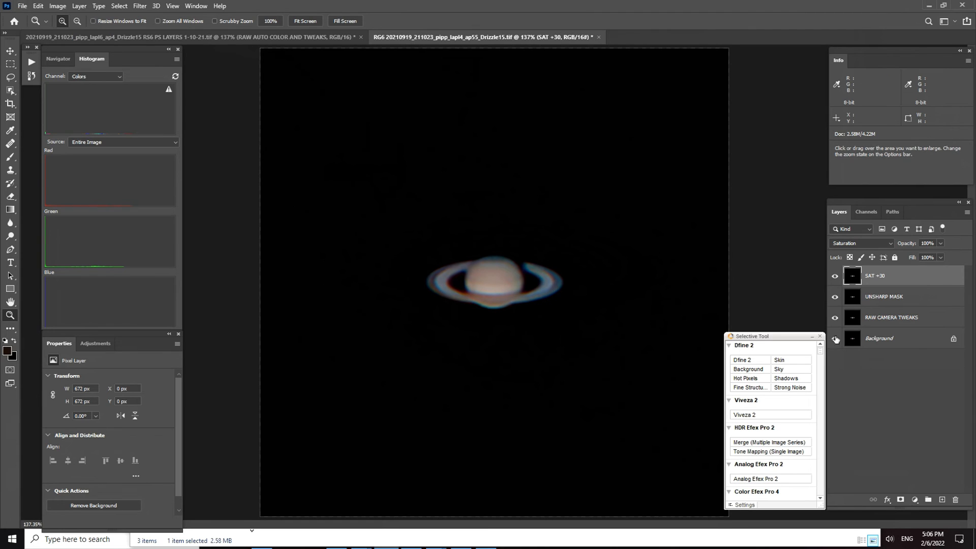
Save the layered image on the computer as a TIFF prefixed PS LAYERS, with layers, the sRGB ICC profile, no image compression and RLE layer compression.
{"action": "left_click", "coordinate": [20, 6]}
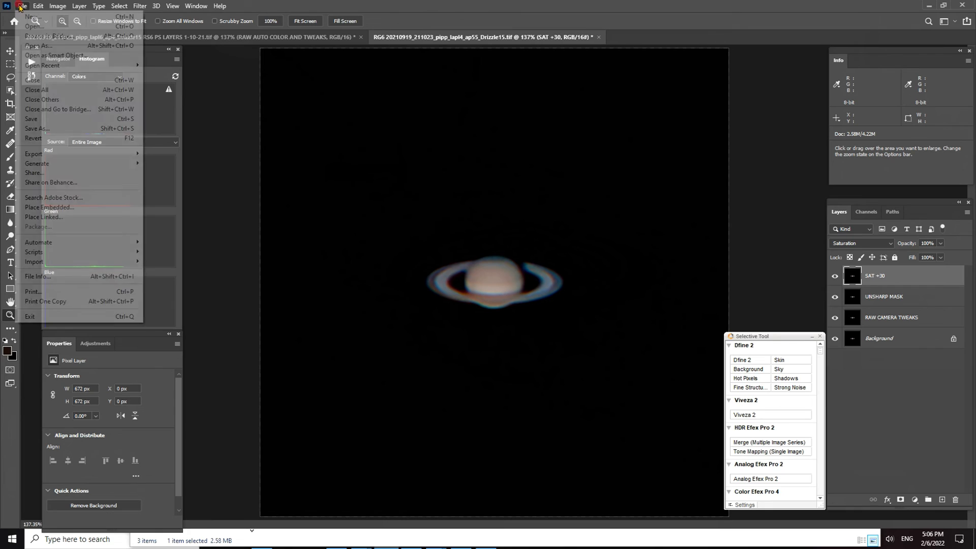
{"action": "left_click", "coordinate": [34, 130]}
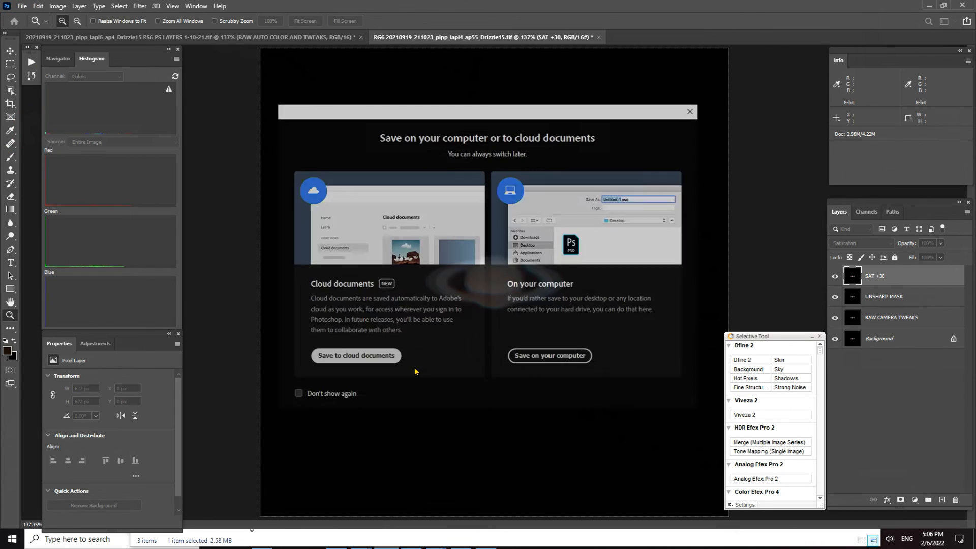
{"action": "left_click", "coordinate": [547, 355]}
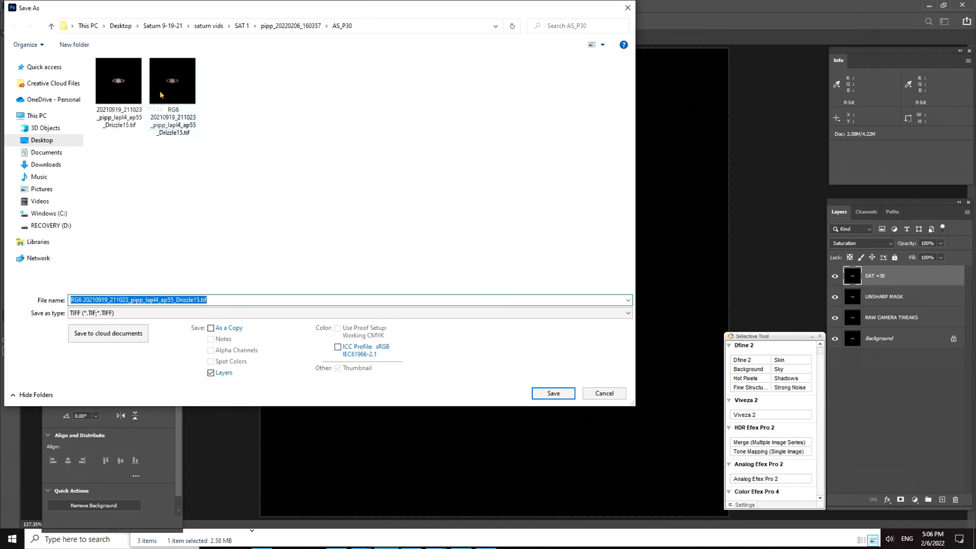
{"action": "left_click", "coordinate": [70, 299]}
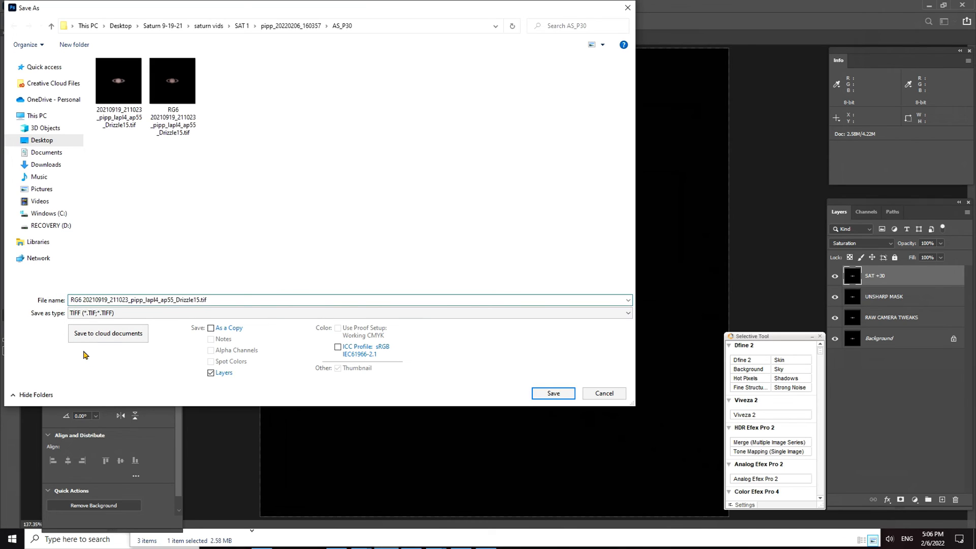
{"action": "type", "text": "PS LAYERS"}
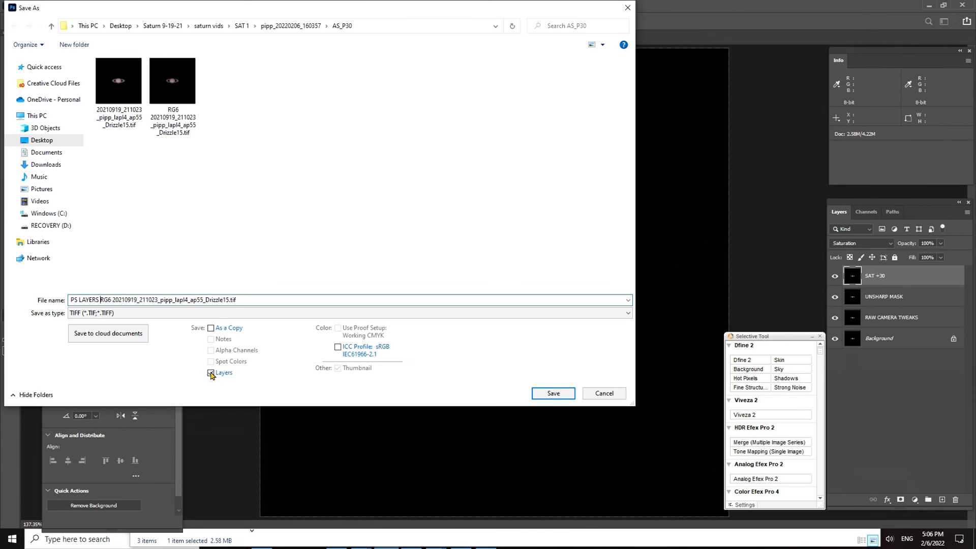
{"action": "left_click", "coordinate": [338, 347]}
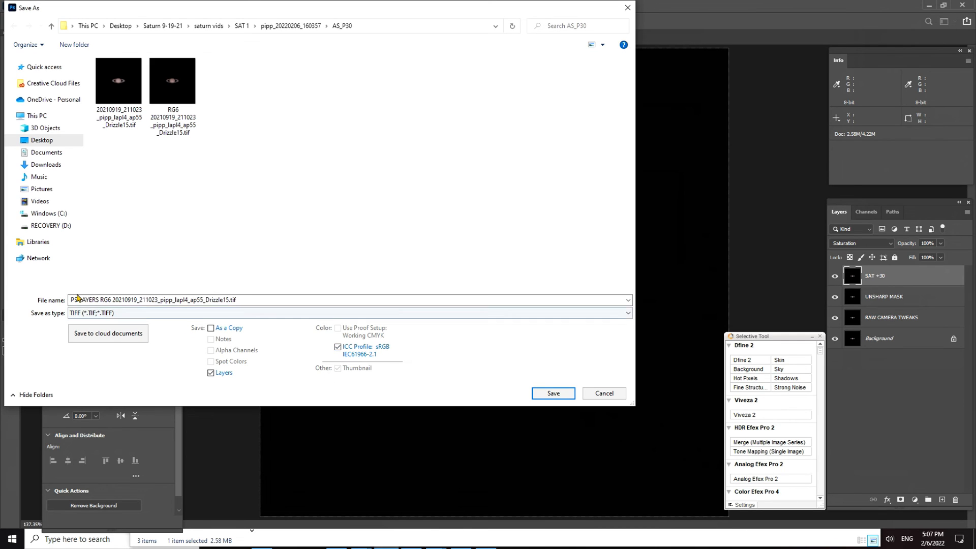
{"action": "left_click", "coordinate": [553, 393]}
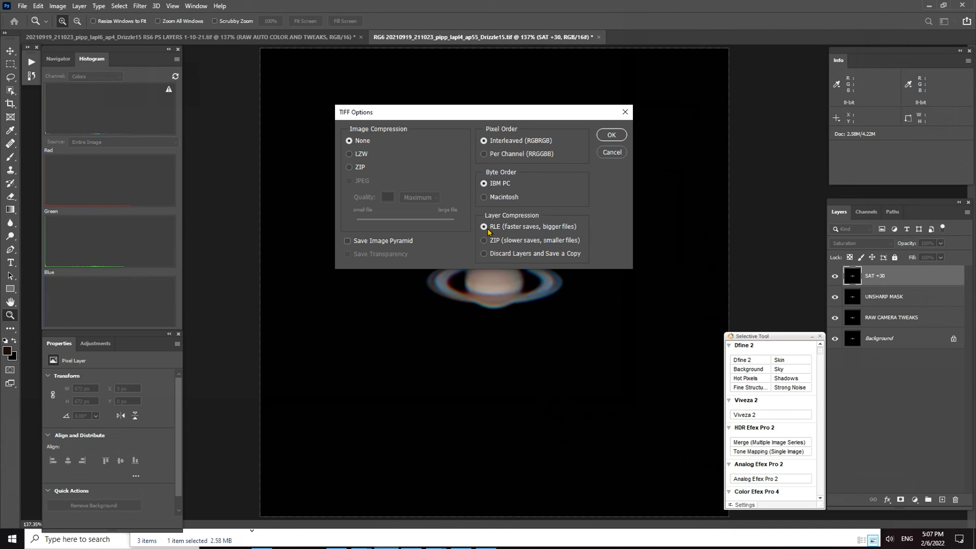
{"action": "left_click", "coordinate": [603, 136]}
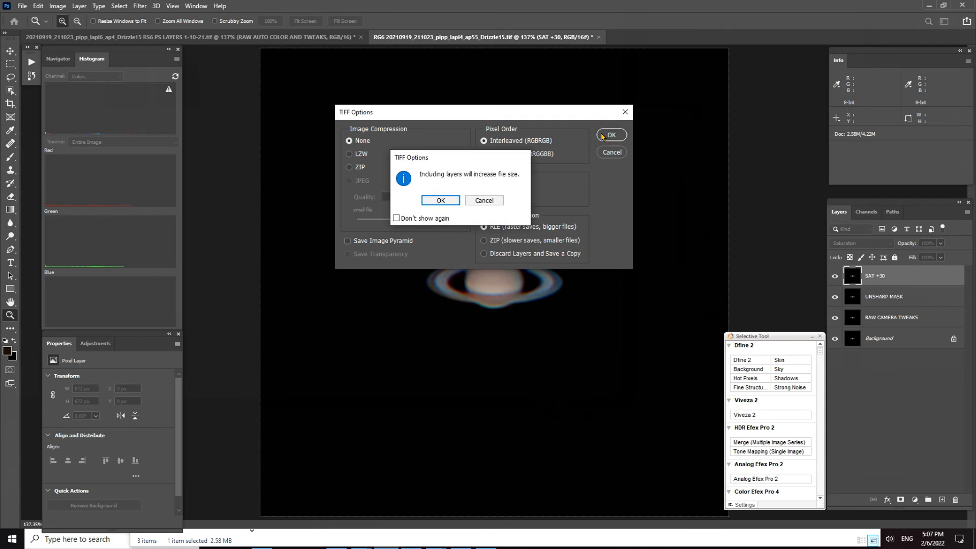
{"action": "left_click", "coordinate": [450, 200]}
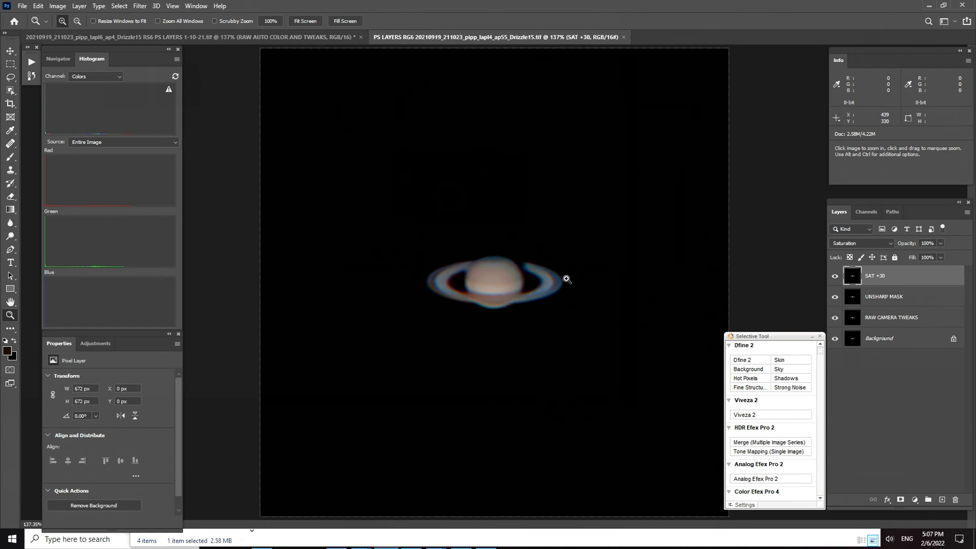
Flatten the image and save it on the computer as an uncompressed TIFF, replacing LAYERS with FLAT in the file name.
{"action": "left_click", "coordinate": [74, 7]}
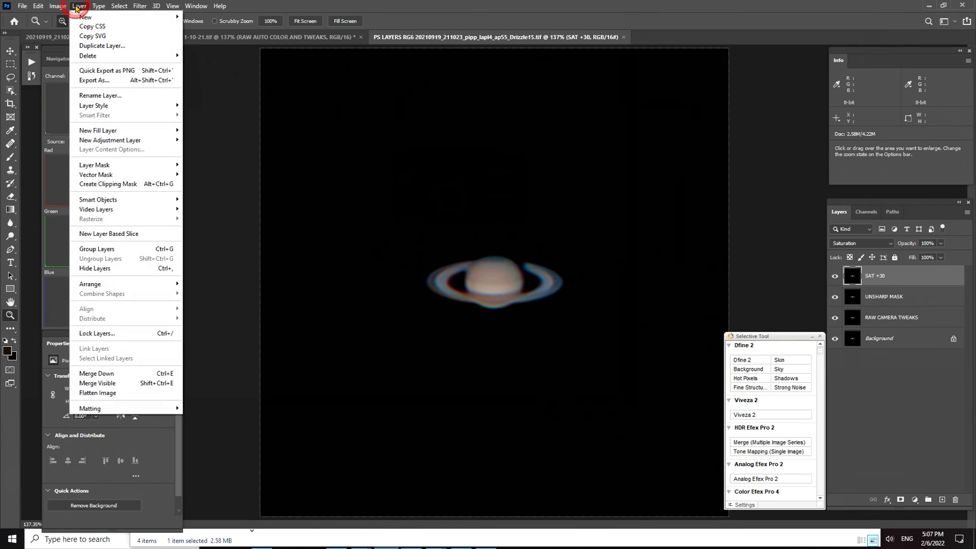
{"action": "left_click", "coordinate": [90, 393]}
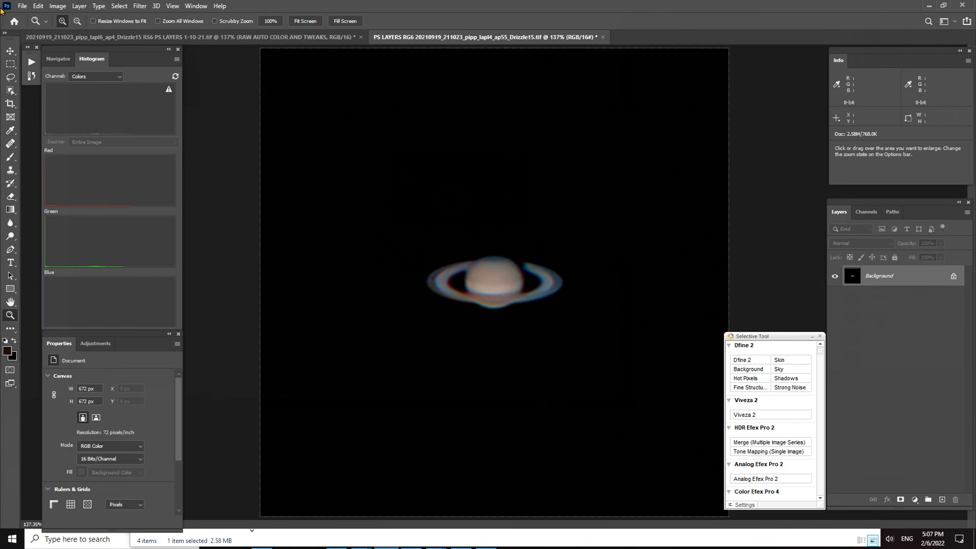
{"action": "left_click", "coordinate": [20, 6]}
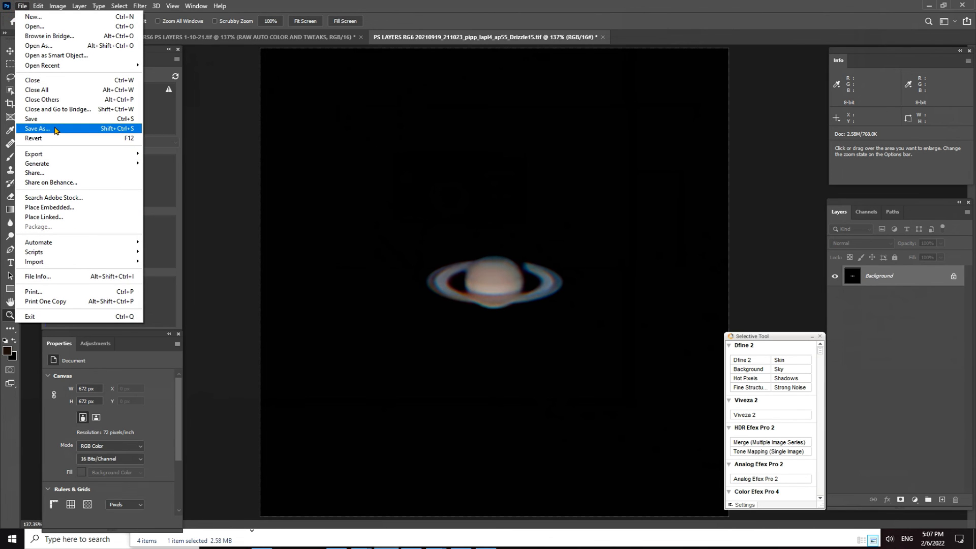
{"action": "left_click", "coordinate": [44, 129]}
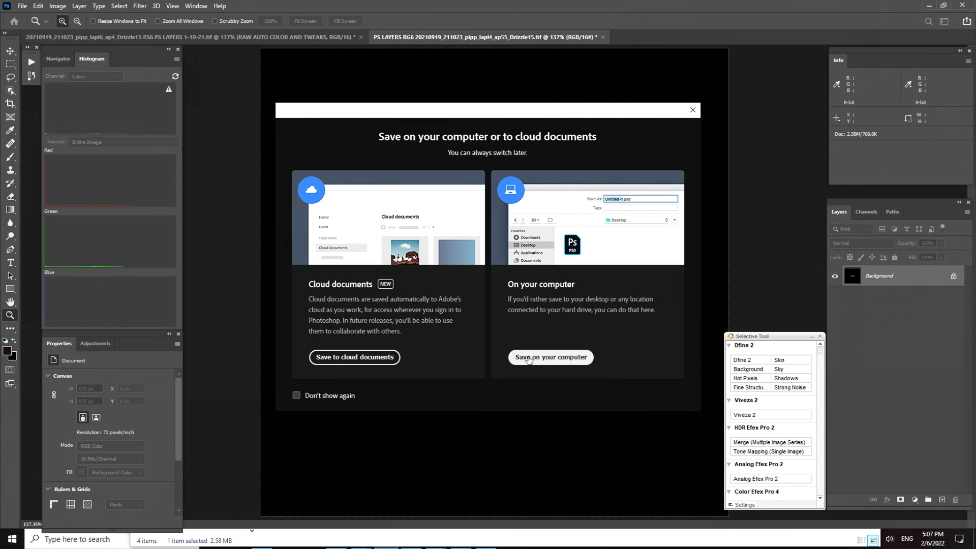
{"action": "left_click", "coordinate": [532, 355]}
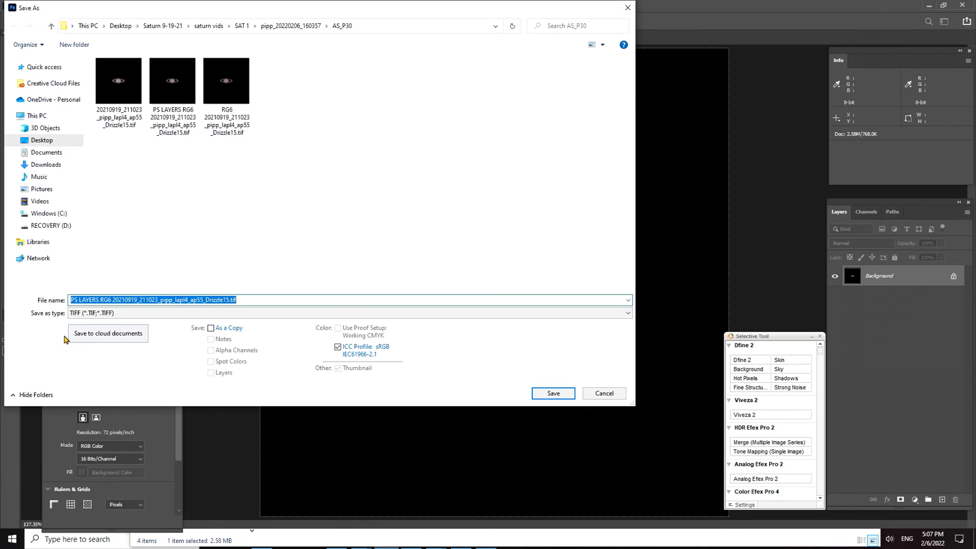
{"action": "left_click", "coordinate": [97, 299]}
{"action": "key", "text": "BackSpace"}
{"action": "key", "text": "BackSpace"}
{"action": "key", "text": "BackSpace"}
{"action": "key", "text": "BackSpace"}
{"action": "key", "text": "BackSpace"}
{"action": "key", "text": "BackSpace"}
{"action": "type", "text": "FLAT"}
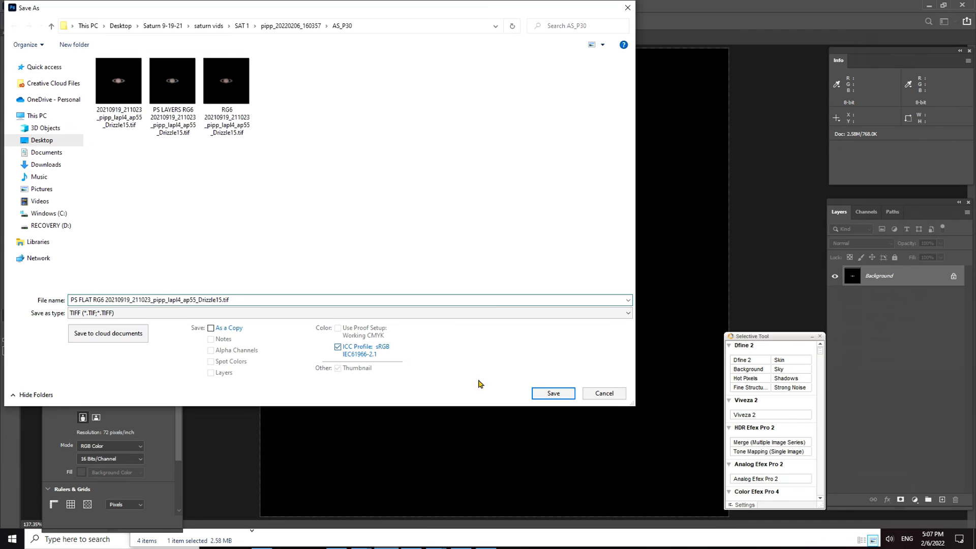
{"action": "left_click", "coordinate": [552, 393]}
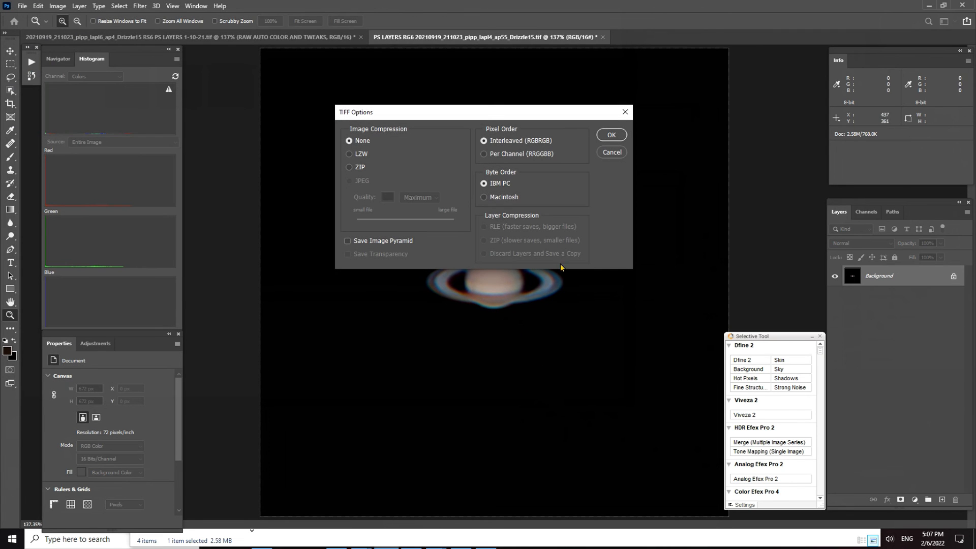
{"action": "left_click", "coordinate": [609, 135]}
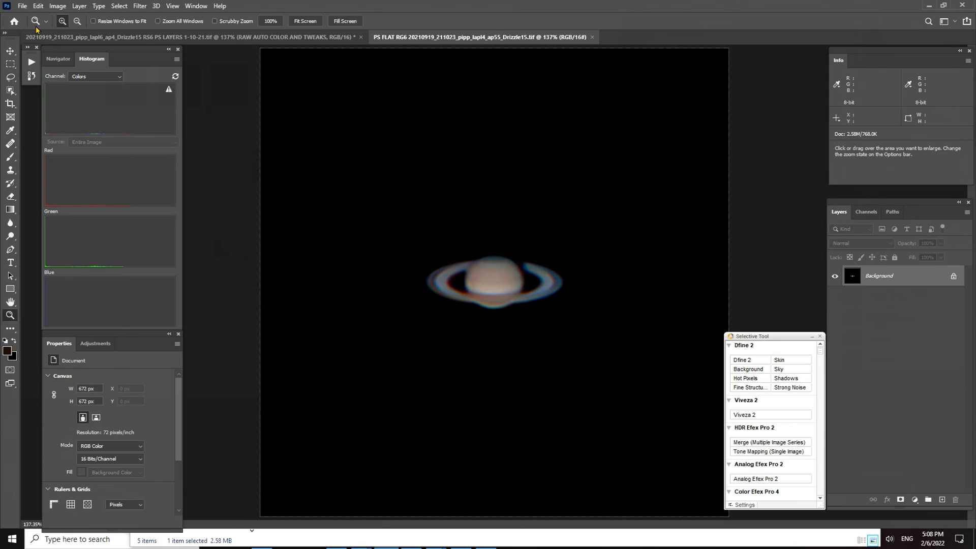
Start exporting the flattened image with Export As, choosing PNG as the file format.
{"action": "left_click", "coordinate": [23, 7]}
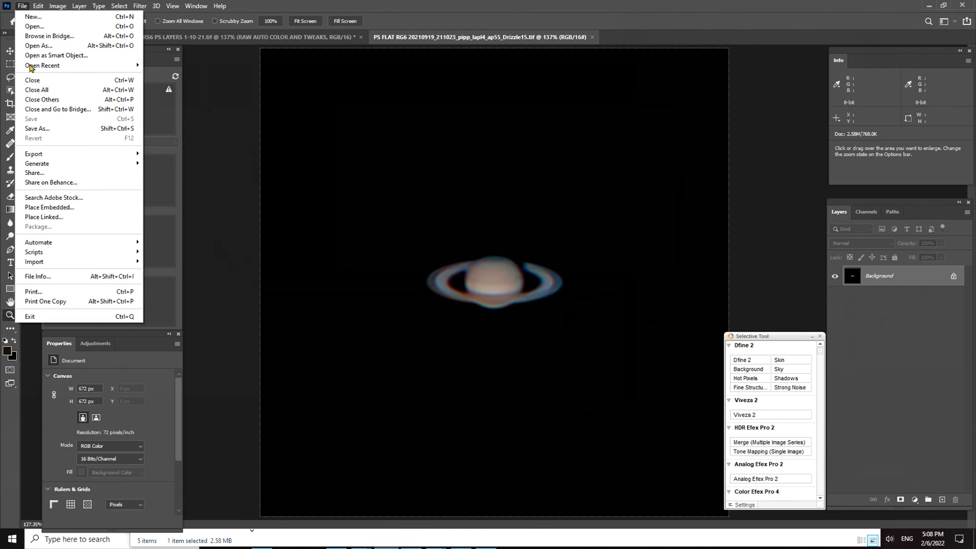
{"action": "mouse_move", "coordinate": [37, 156]}
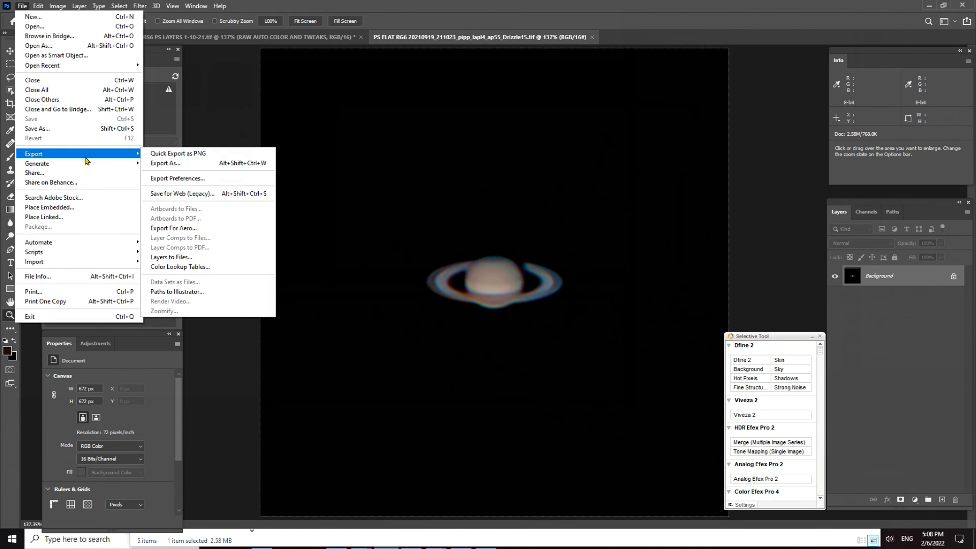
{"action": "left_click", "coordinate": [158, 162]}
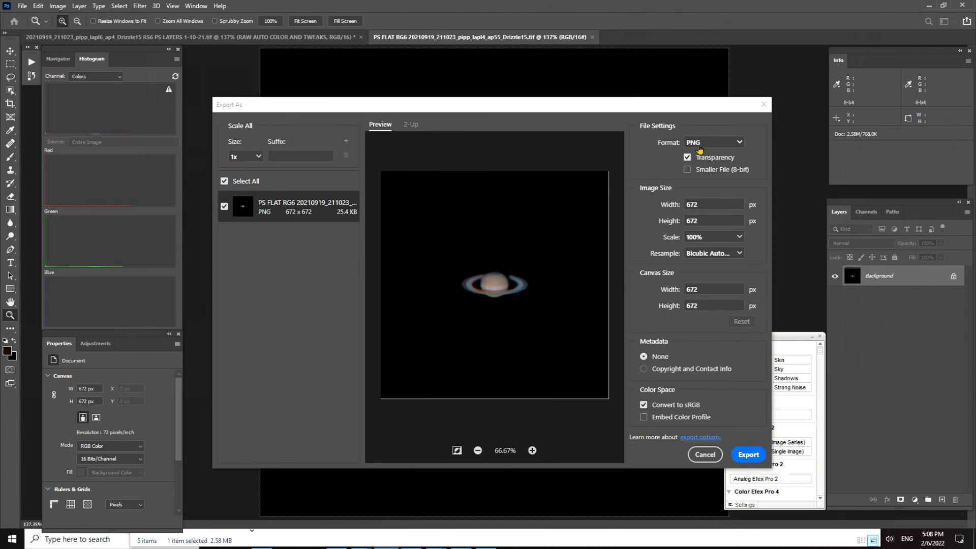
{"action": "left_click", "coordinate": [743, 143]}
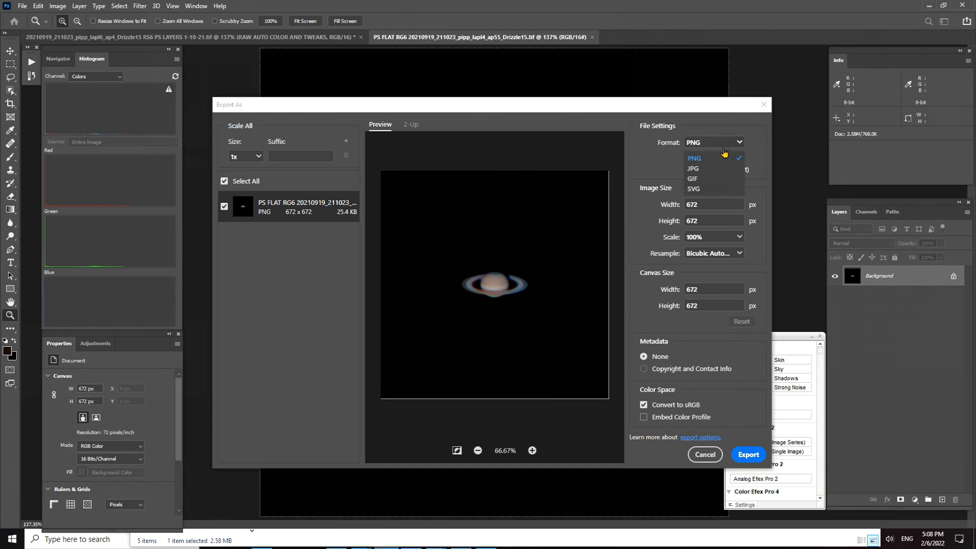
{"action": "left_click", "coordinate": [696, 159]}
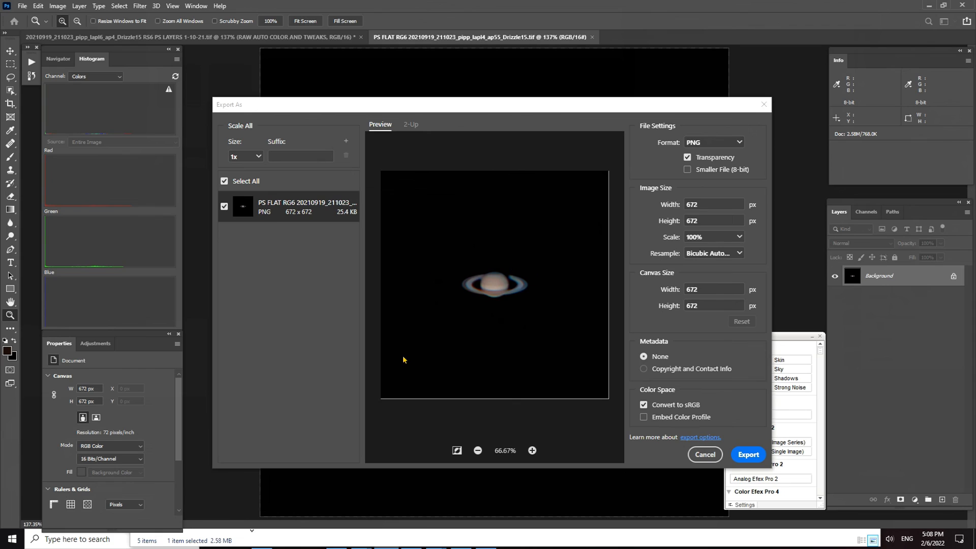
{"action": "left_click", "coordinate": [739, 143]}
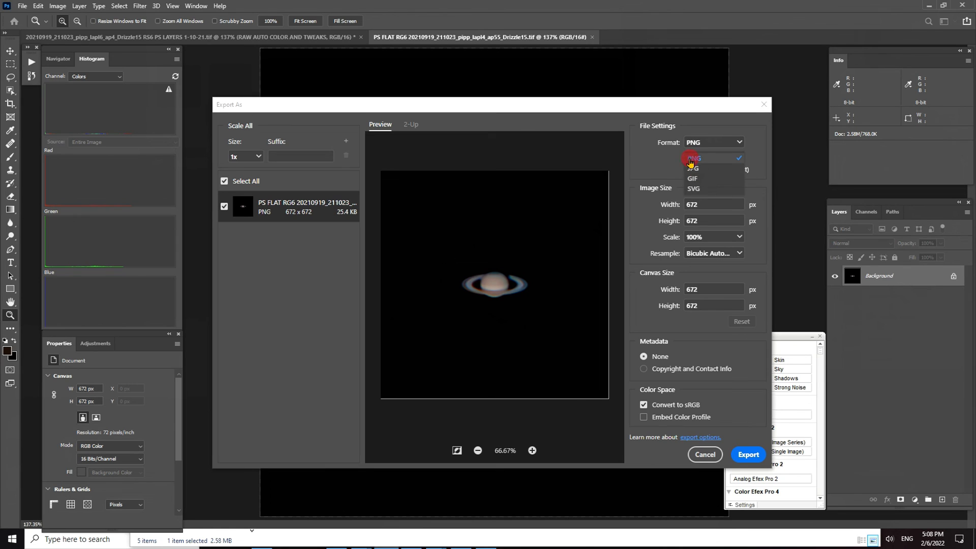
{"action": "left_click", "coordinate": [690, 159]}
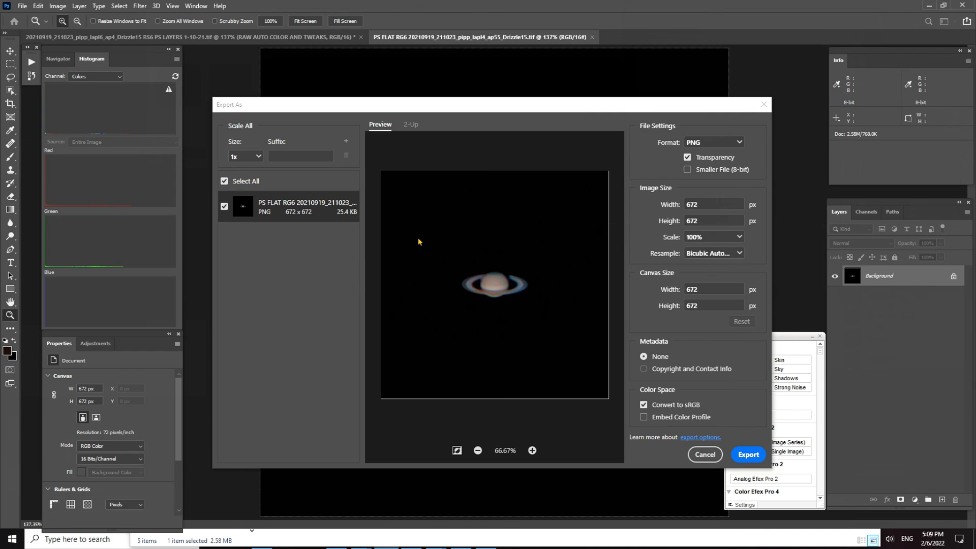
{"action": "left_click", "coordinate": [746, 458]}
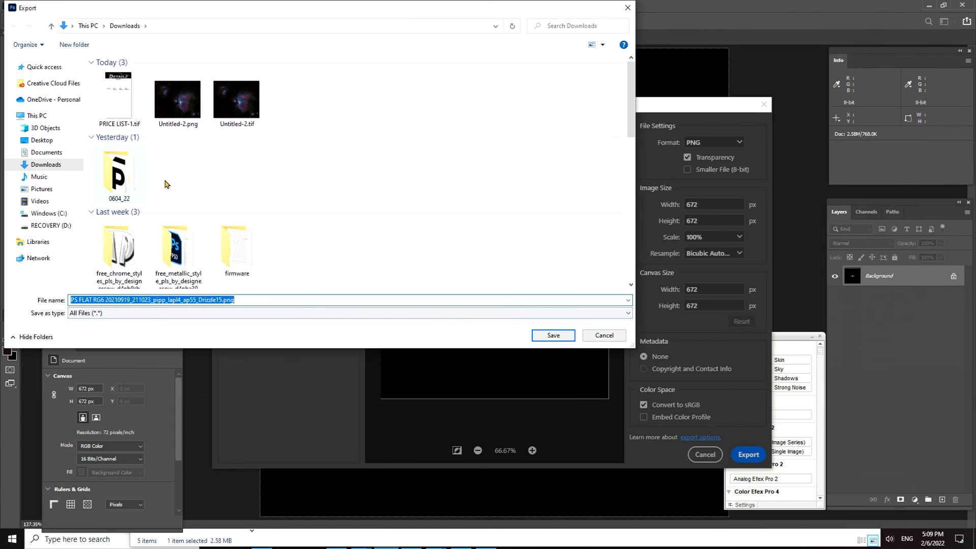
Choose Desktop > Saturn 9-19-21 > saturn vids > SAT 1 > pipp_20220206_160357 > AS_P30 as the export destination, showing the pipp folder's contents as thumbnails.
{"action": "left_click", "coordinate": [41, 140]}
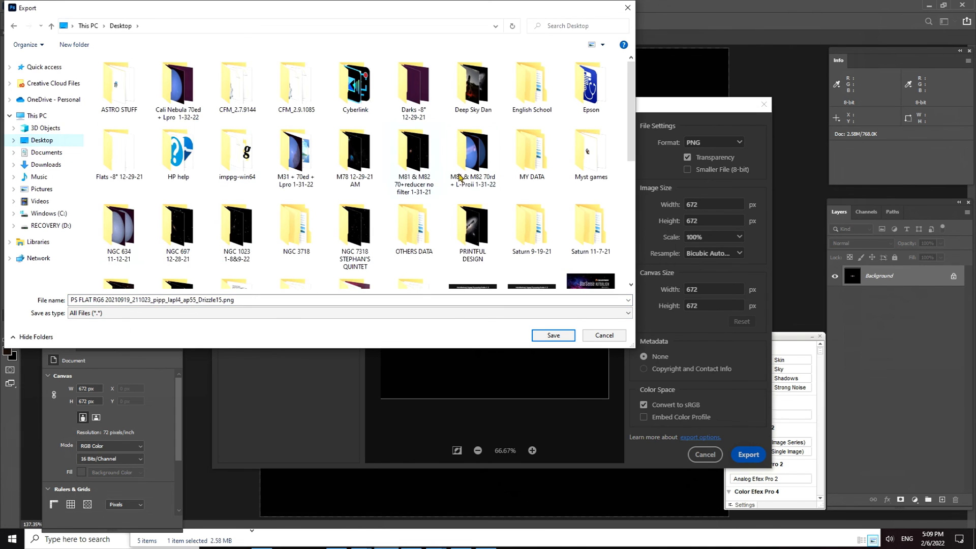
{"action": "left_click_drag", "start_coordinate": [631, 128], "coordinate": [631, 176]}
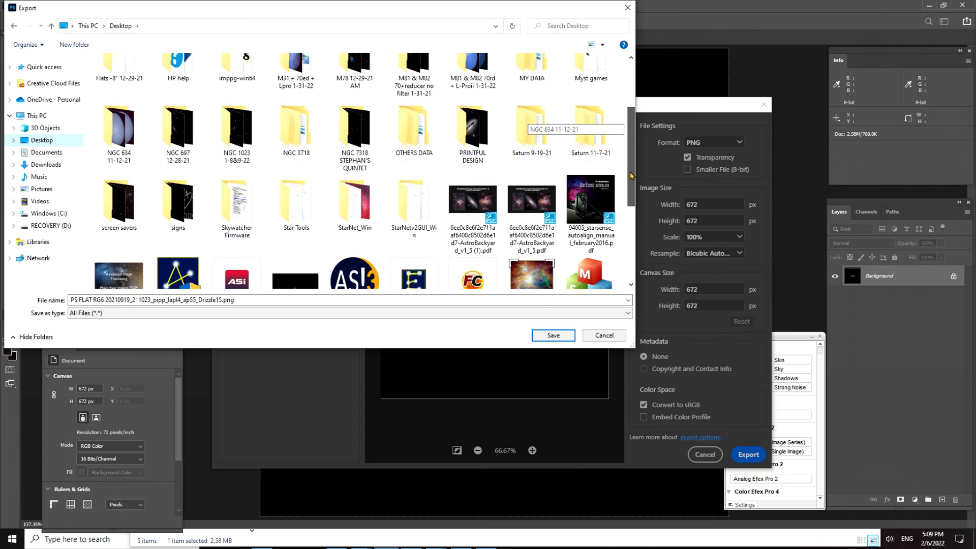
{"action": "double_click", "coordinate": [543, 140]}
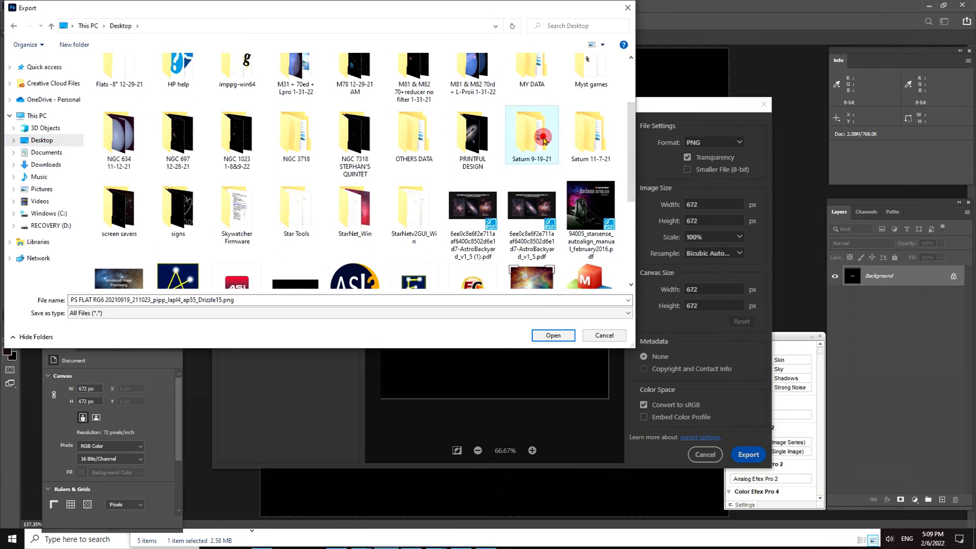
{"action": "double_click", "coordinate": [227, 91]}
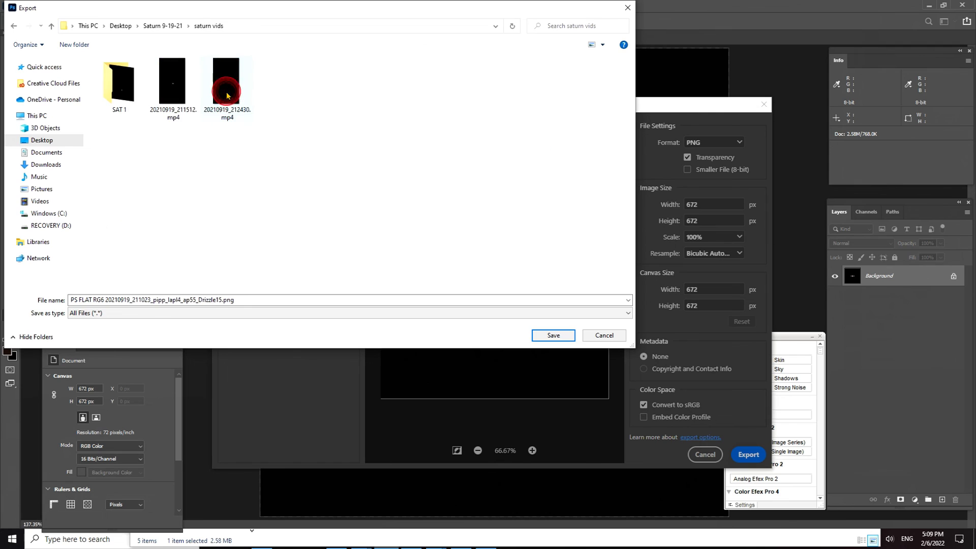
{"action": "double_click", "coordinate": [110, 88]}
{"action": "left_click", "coordinate": [227, 89]}
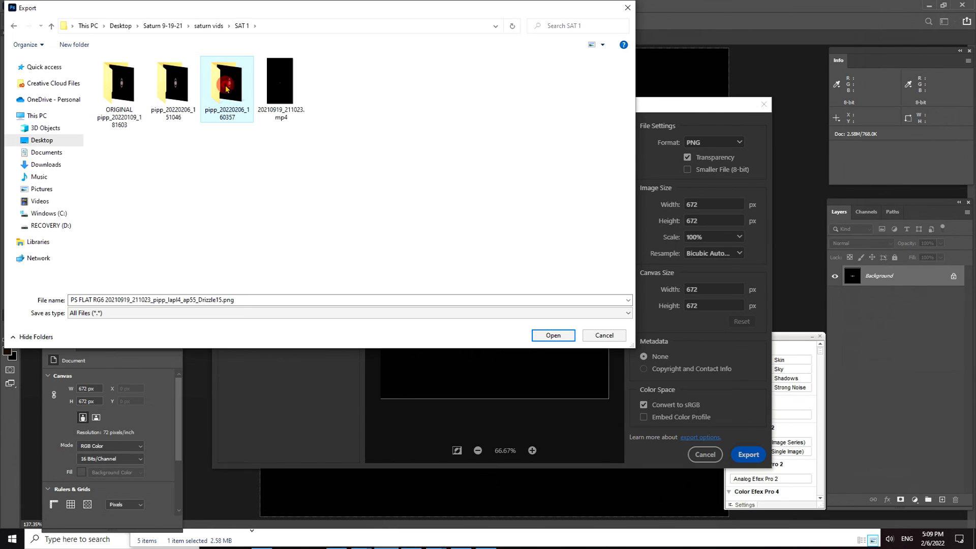
{"action": "double_click", "coordinate": [227, 90]}
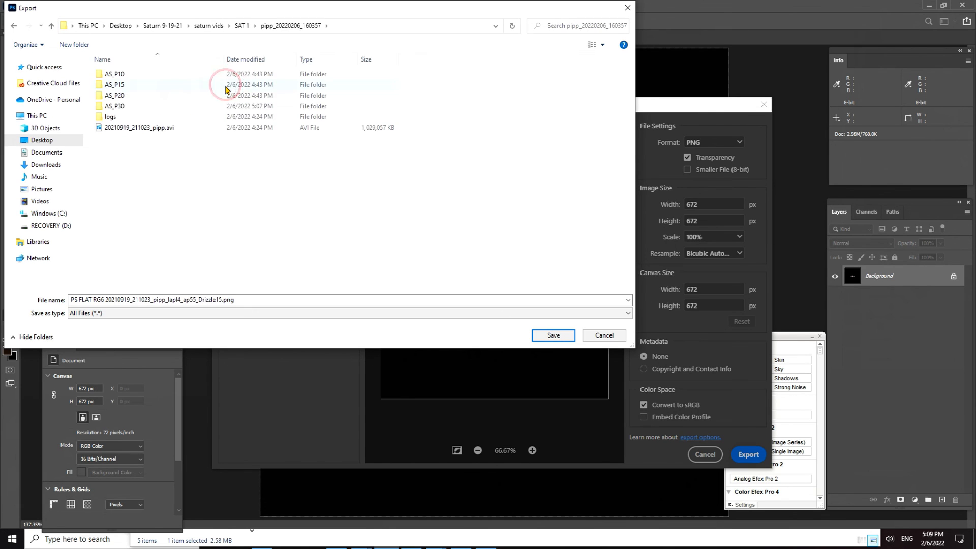
{"action": "left_click", "coordinate": [602, 46]}
{"action": "left_click", "coordinate": [630, 30]}
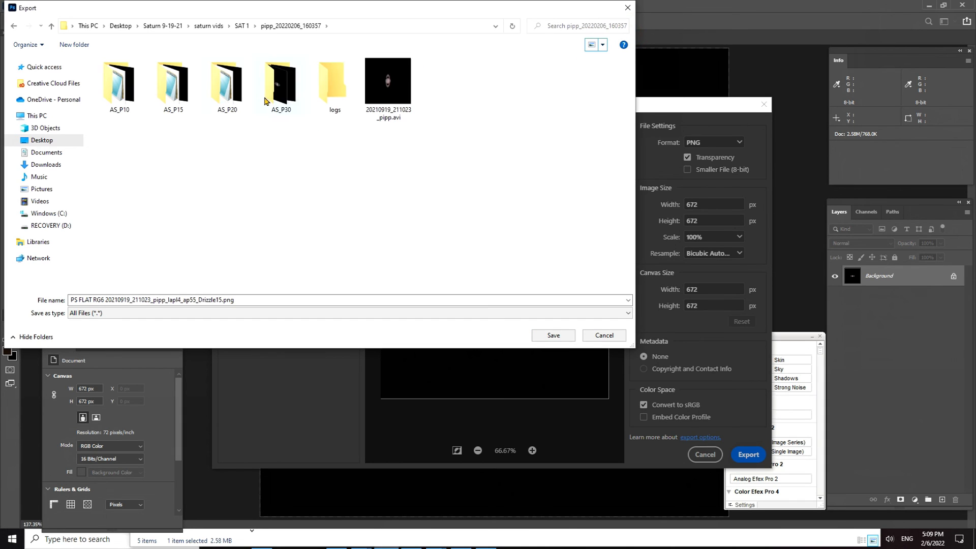
{"action": "double_click", "coordinate": [287, 87]}
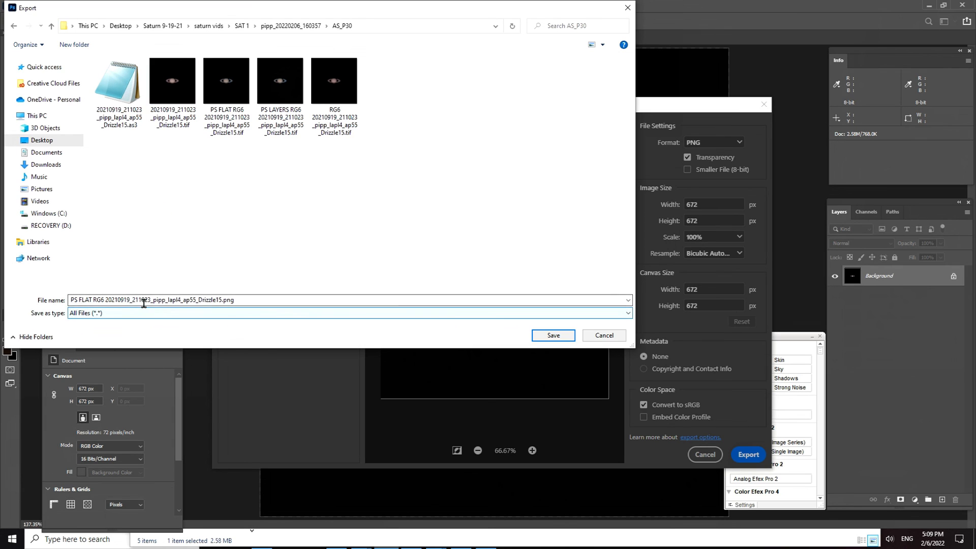
Add the prefix PNG to the start of the file name and save the export in AS_P30.
{"action": "left_click", "coordinate": [70, 300]}
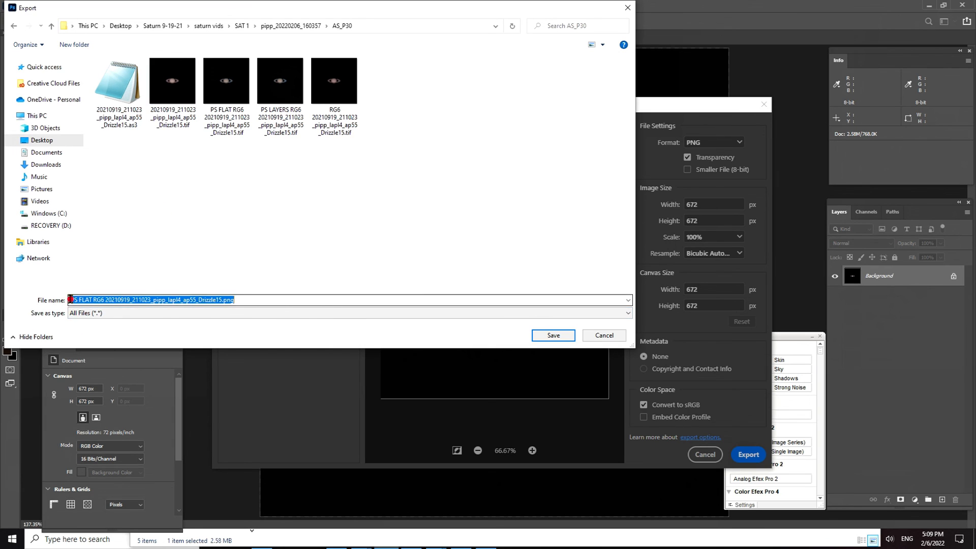
{"action": "left_click", "coordinate": [69, 299]}
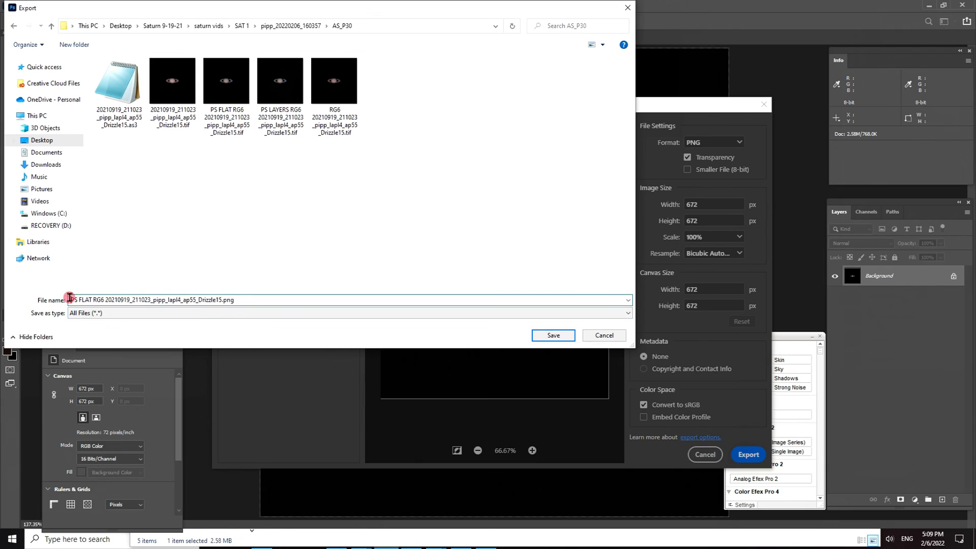
{"action": "type", "text": "PNG"}
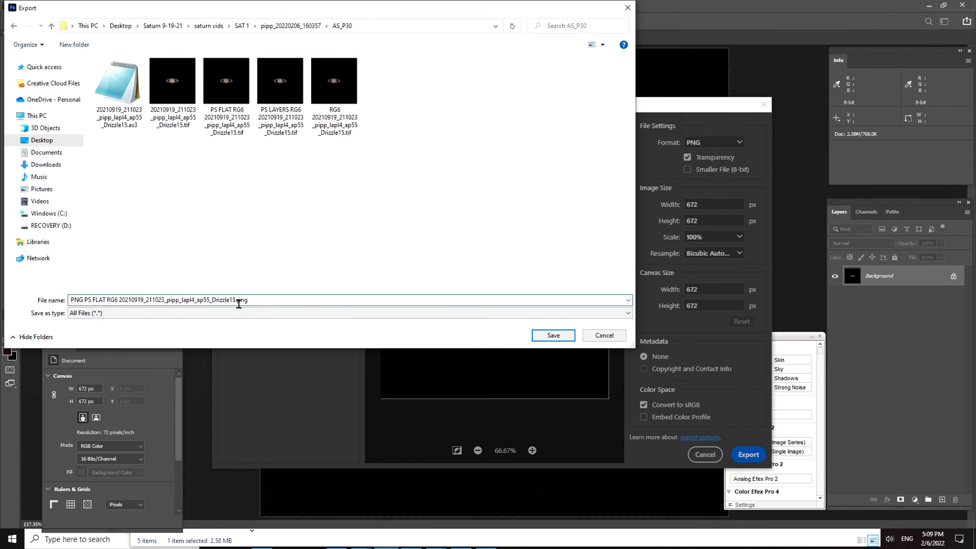
{"action": "left_click", "coordinate": [560, 337]}
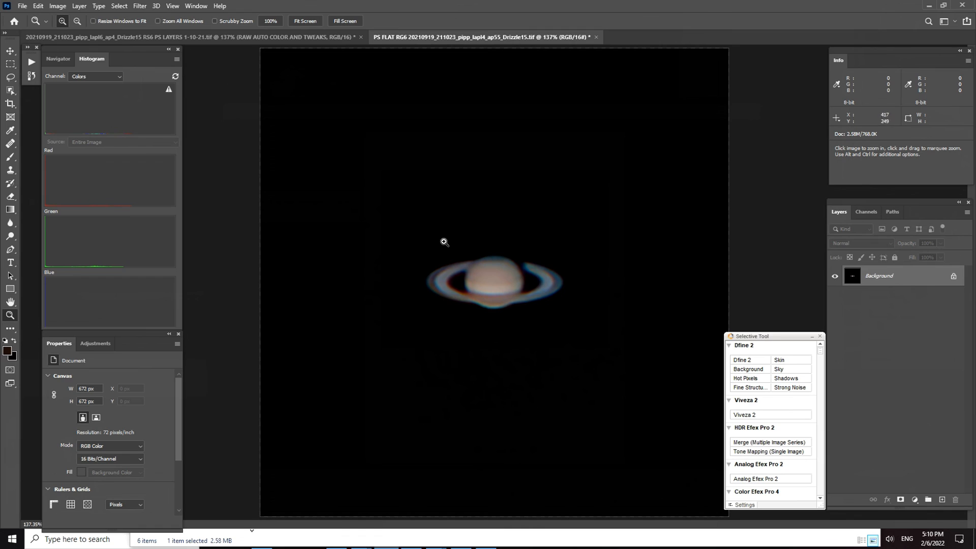
Examine Saturn in the flattened image at several zoom levels from 50% to 300%, finishing at 100%.
{"action": "left_click", "coordinate": [77, 21]}
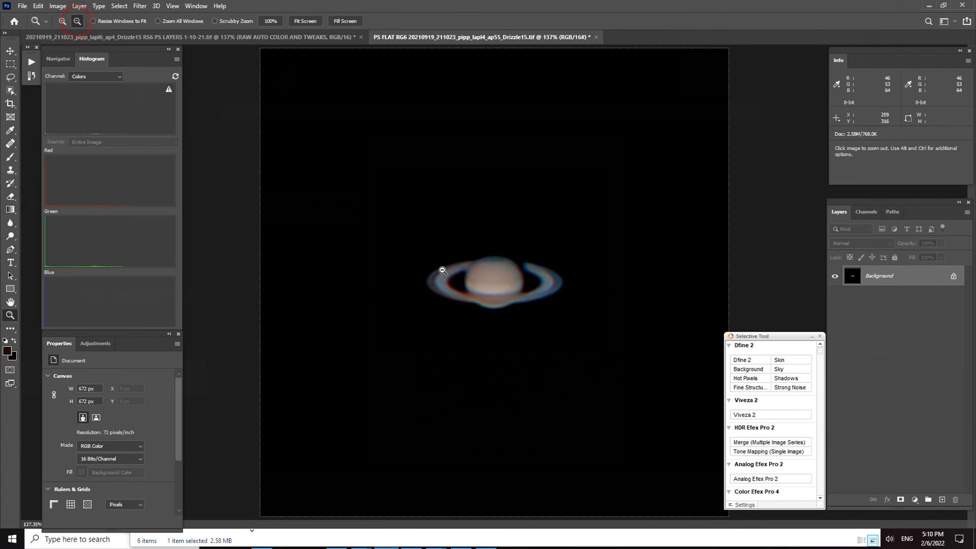
{"action": "left_click", "coordinate": [442, 278]}
{"action": "left_click", "coordinate": [442, 278]}
{"action": "left_click", "coordinate": [476, 328]}
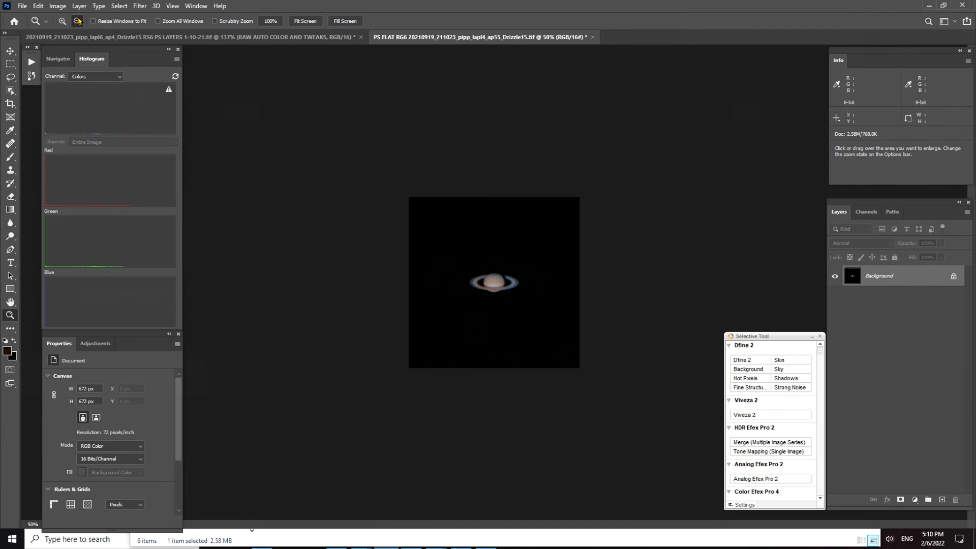
{"action": "left_click", "coordinate": [63, 21]}
{"action": "left_click", "coordinate": [422, 291]}
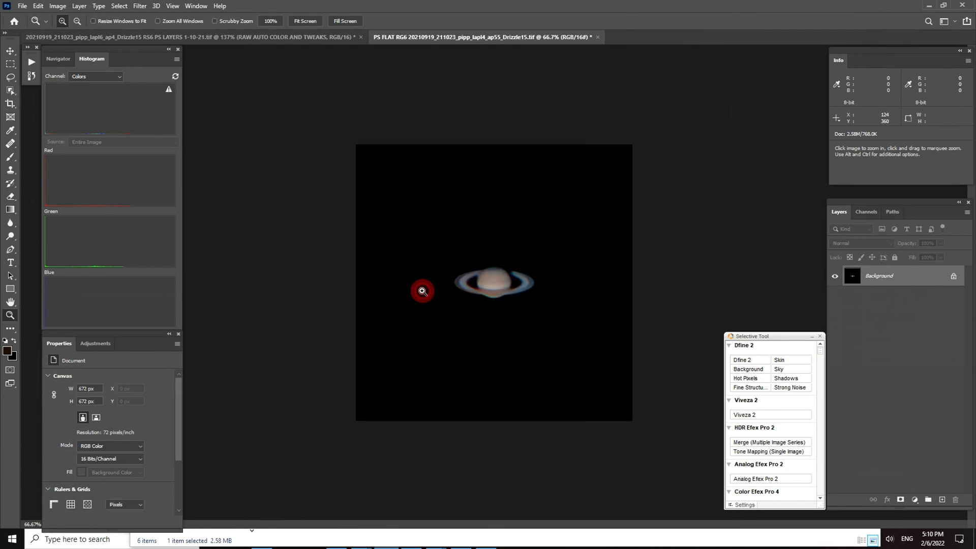
{"action": "left_click", "coordinate": [422, 291]}
{"action": "left_click", "coordinate": [422, 289]}
{"action": "left_click", "coordinate": [421, 286]}
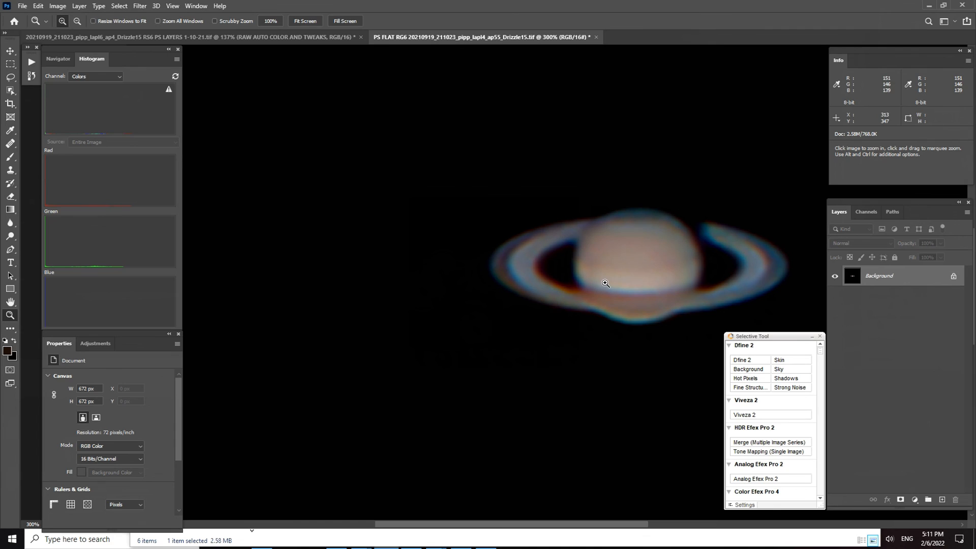
{"action": "left_click_drag", "start_coordinate": [610, 277], "coordinate": [494, 297]}
{"action": "left_click", "coordinate": [77, 20]}
{"action": "left_click", "coordinate": [318, 210]}
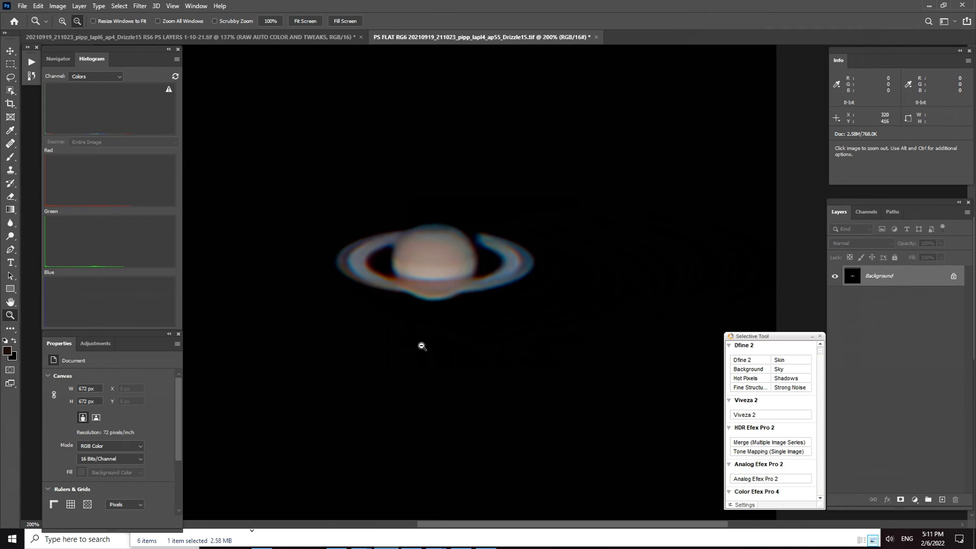
{"action": "left_click", "coordinate": [422, 346]}
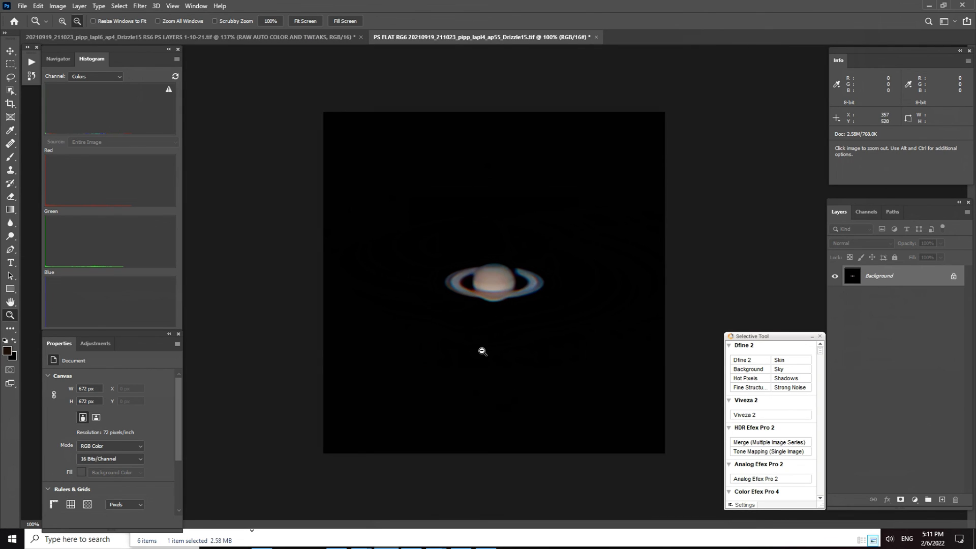